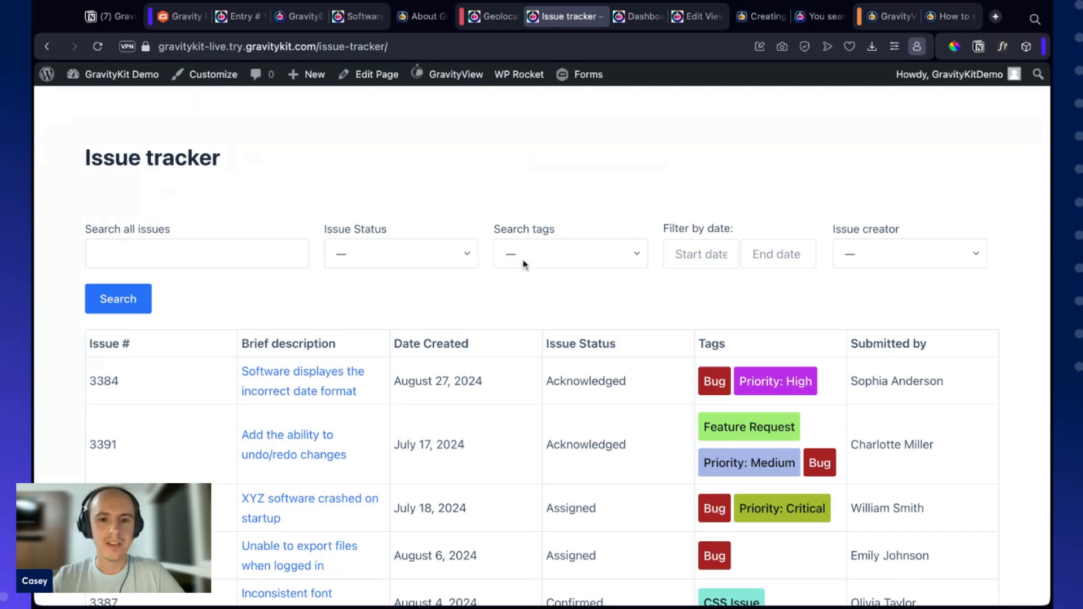
Step: Look over the issue tracker's search filters and its table of issues with statuses and tags
scroll(523, 263, down, 2)
scroll(524, 265, down, 2)
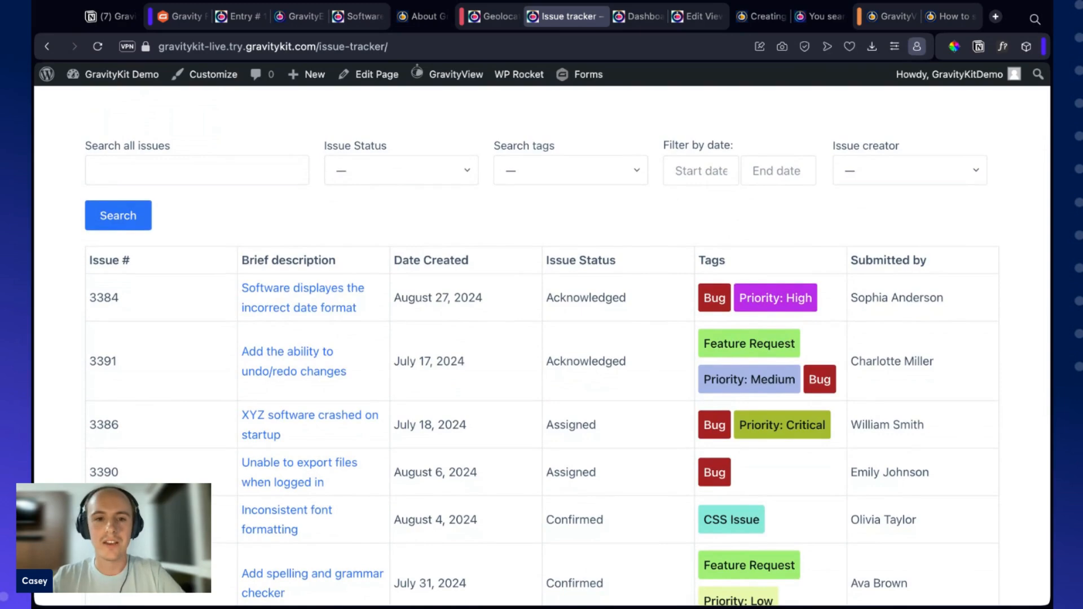
scroll(524, 265, down, 1)
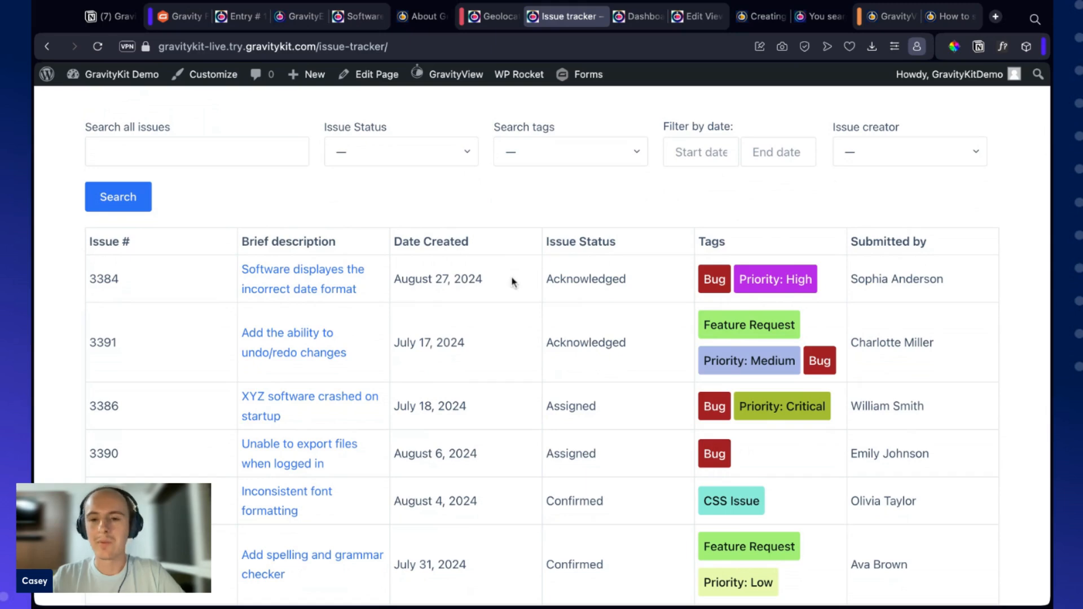
scroll(514, 282, up, 1)
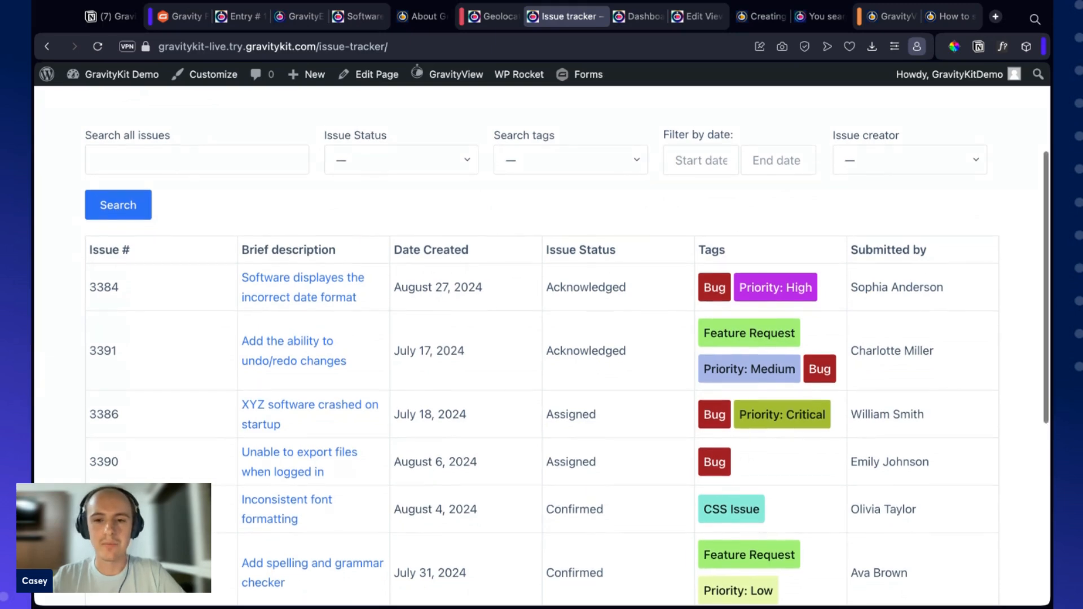
scroll(513, 282, up, 1)
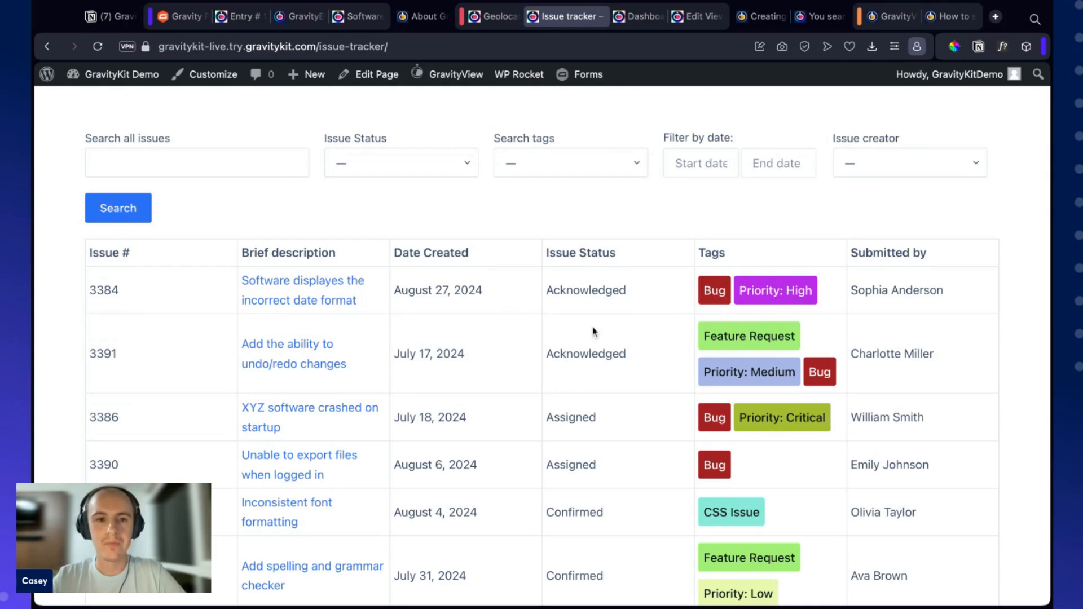
Step: Open the details of the issue about the incorrect date format and review its fields from top to bottom
click(321, 287)
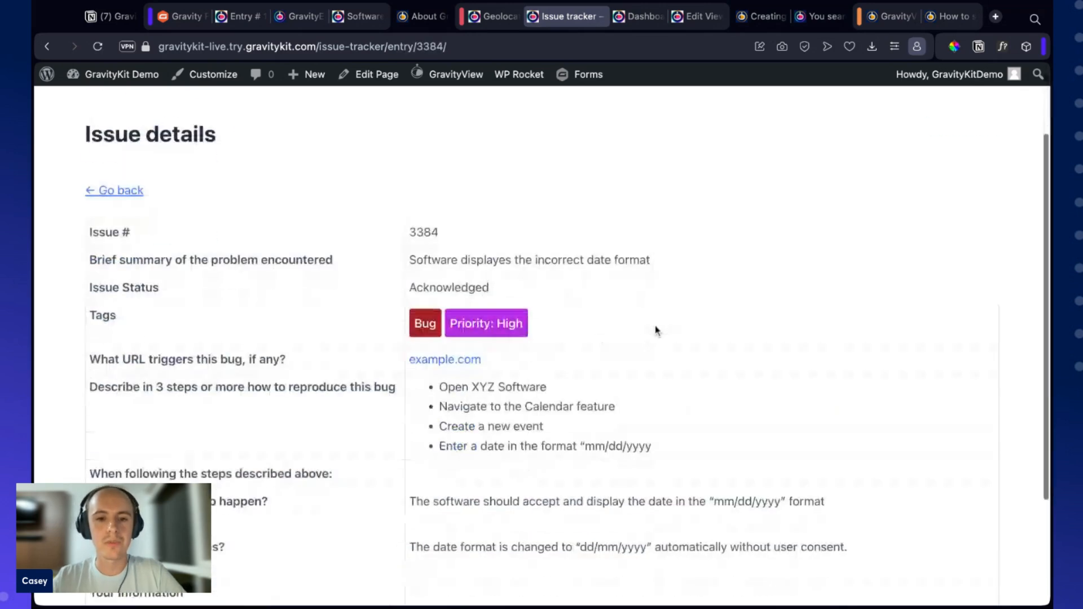
scroll(656, 330, down, 5)
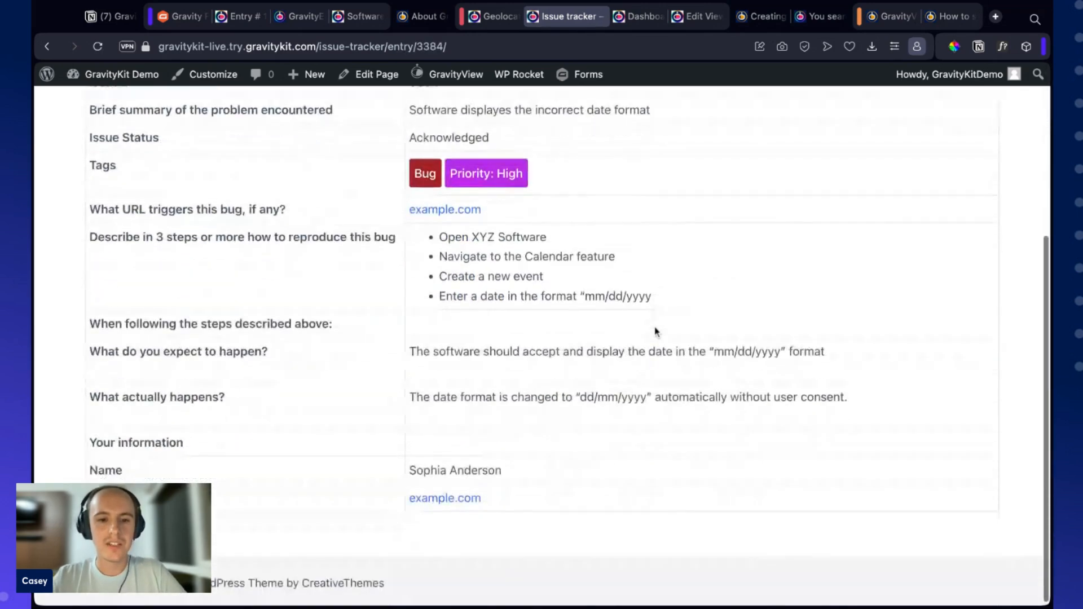
scroll(655, 331, up, 3)
scroll(656, 331, down, 1)
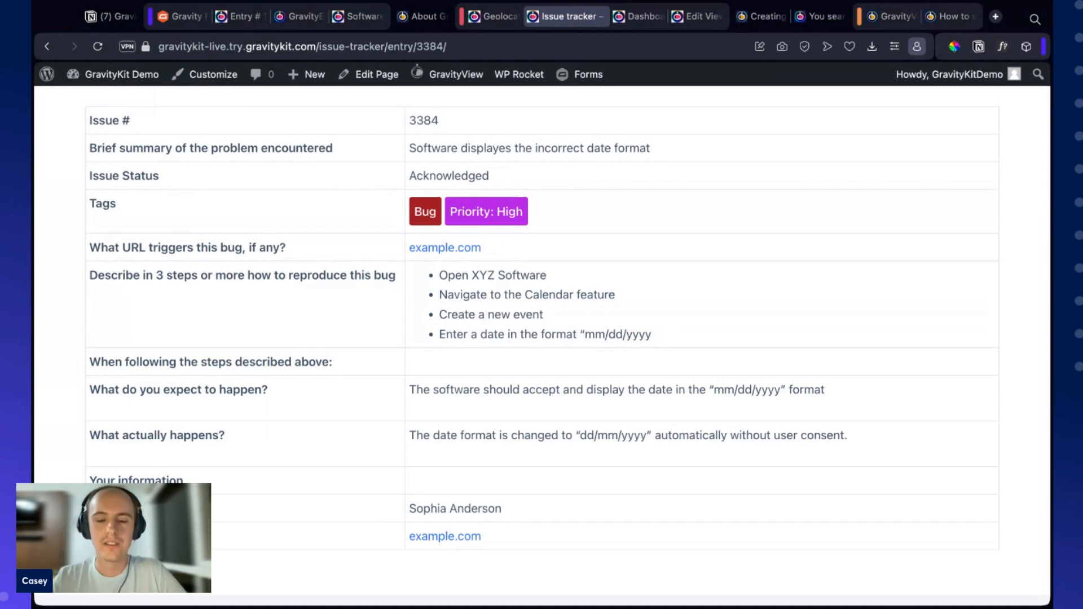
scroll(670, 311, down, 1)
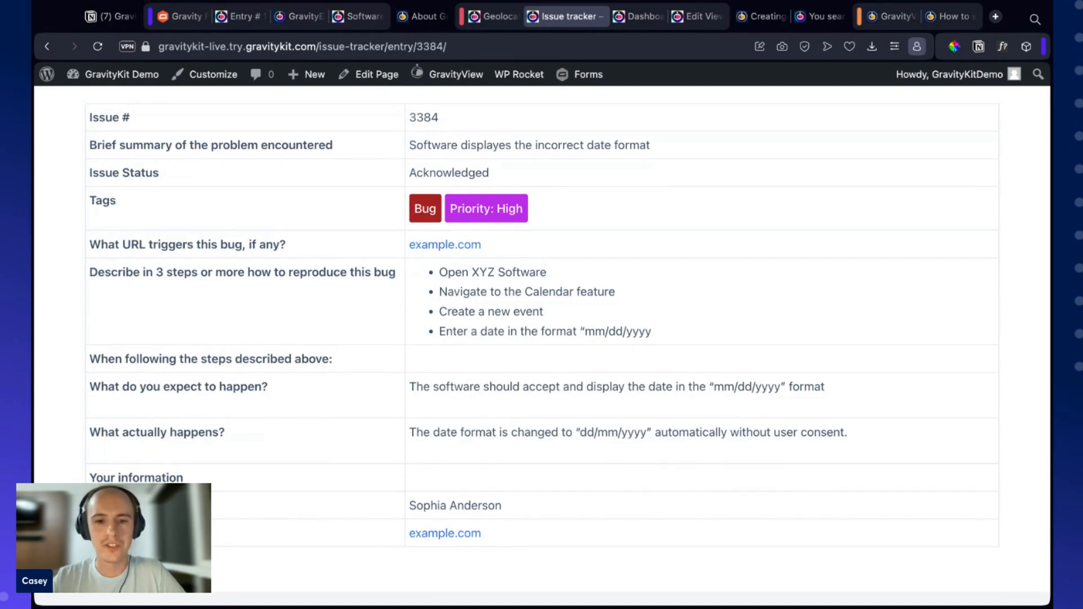
scroll(542, 339, up, 1)
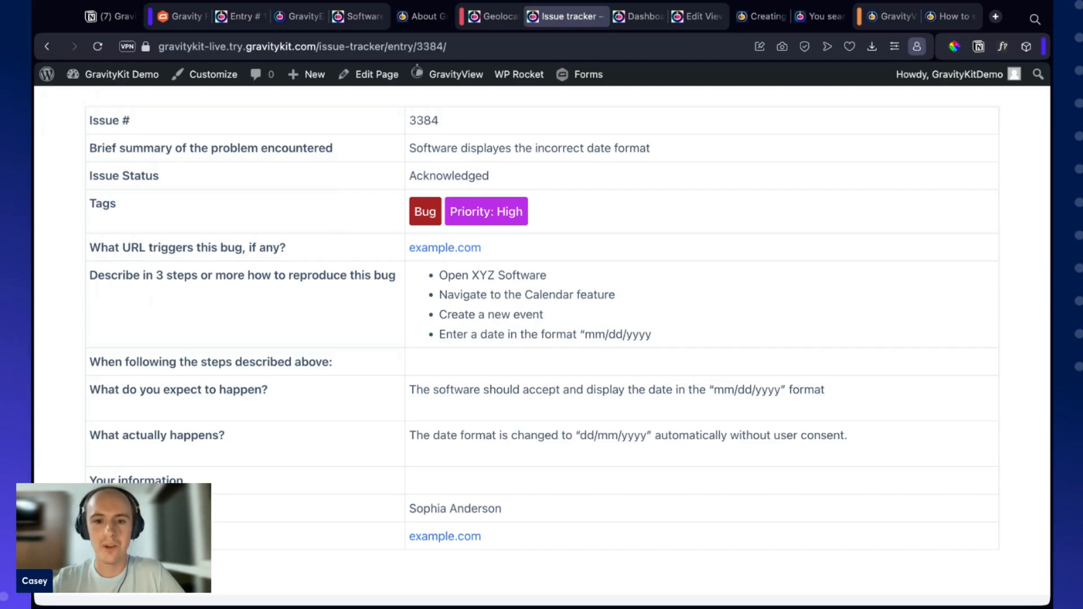
scroll(542, 338, up, 5)
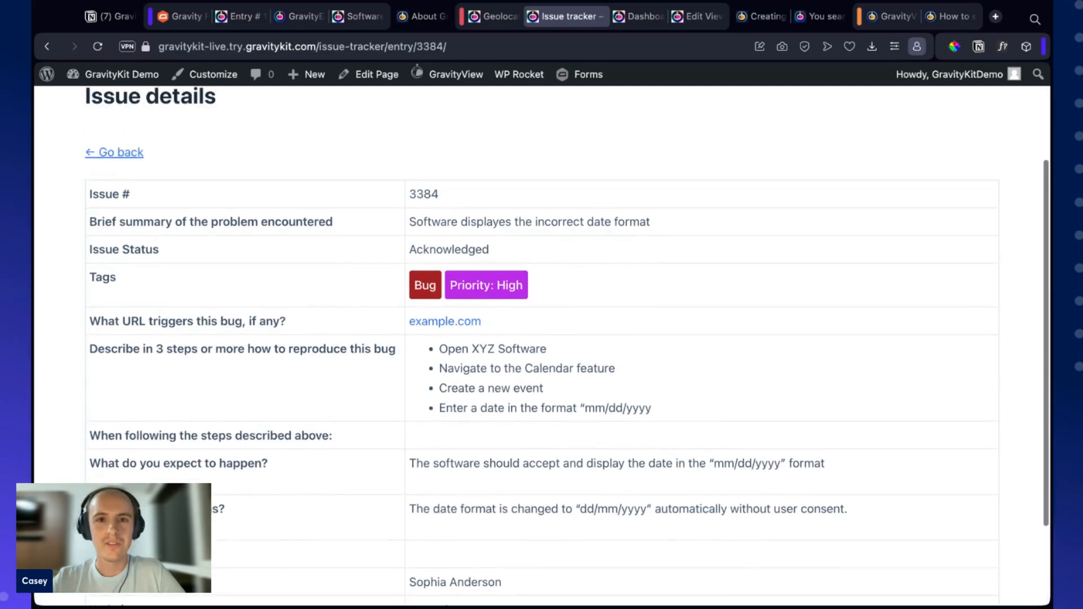
scroll(689, 237, up, 3)
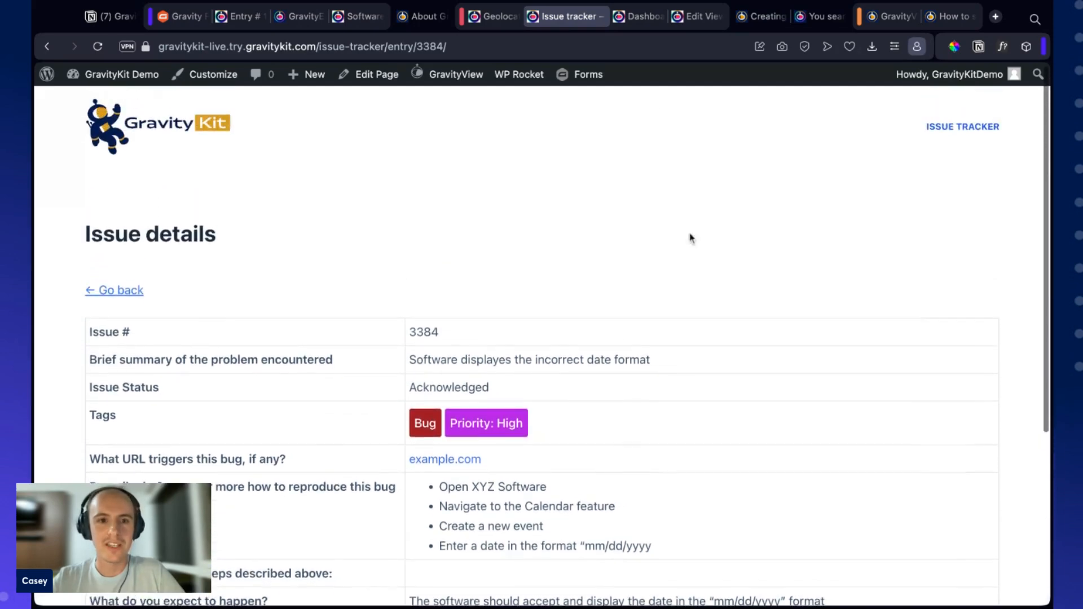
Step: Switch to the WordPress dashboard and create a new blank form titled "Relevant tickets"
key(ctrl+Tab)
mouse_move(85, 246)
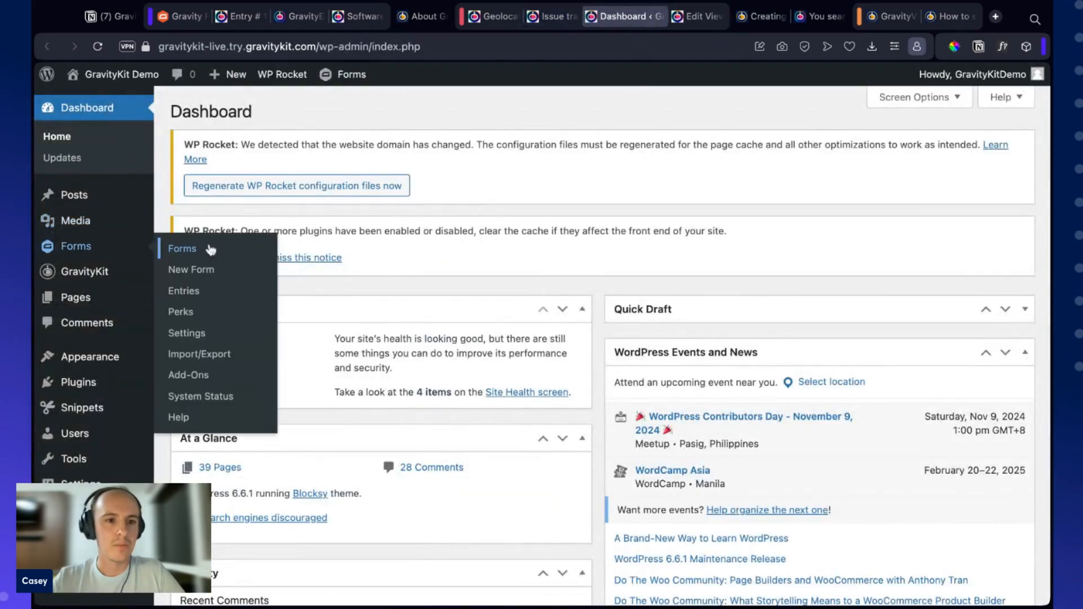
click(194, 270)
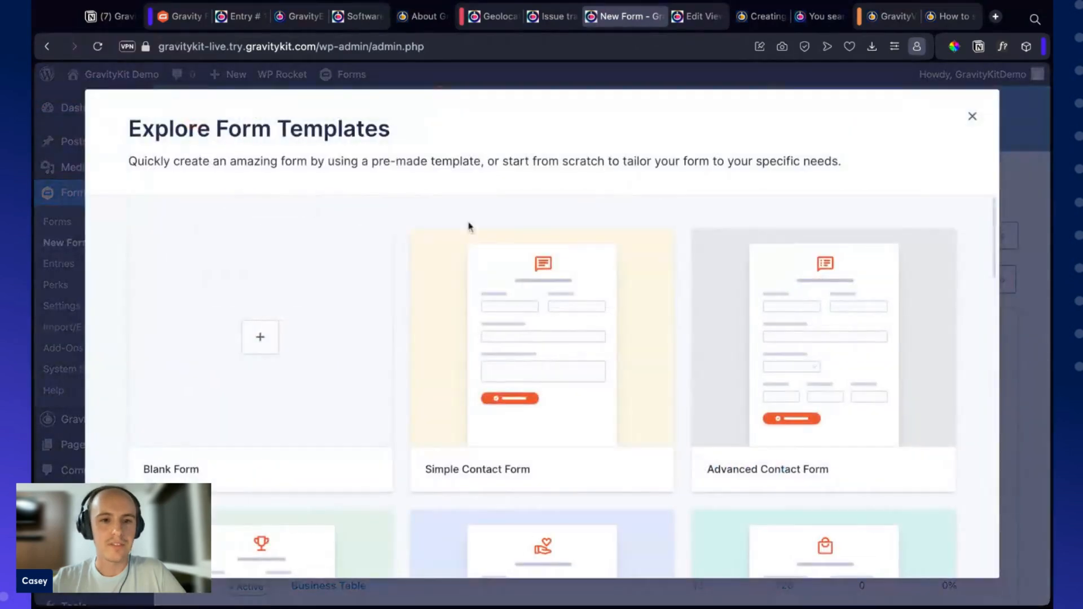
click(262, 342)
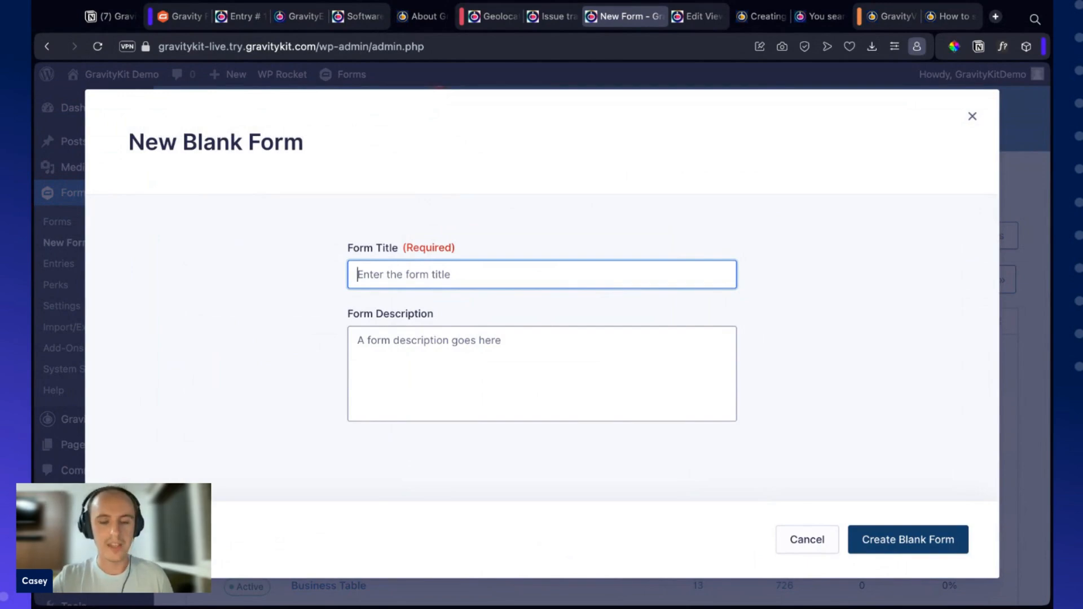
text(Rel)
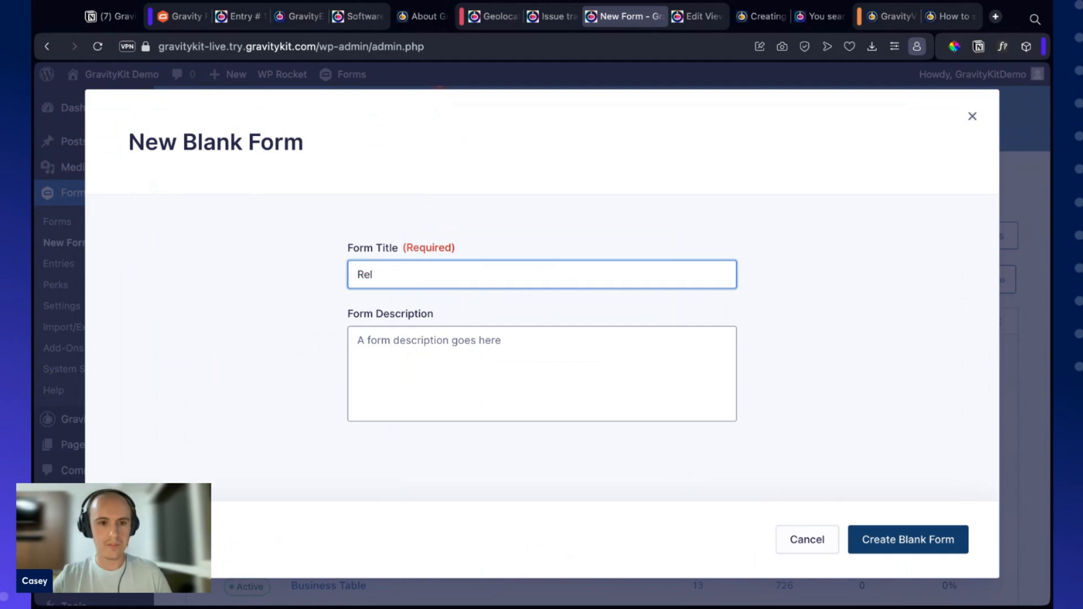
text(evant)
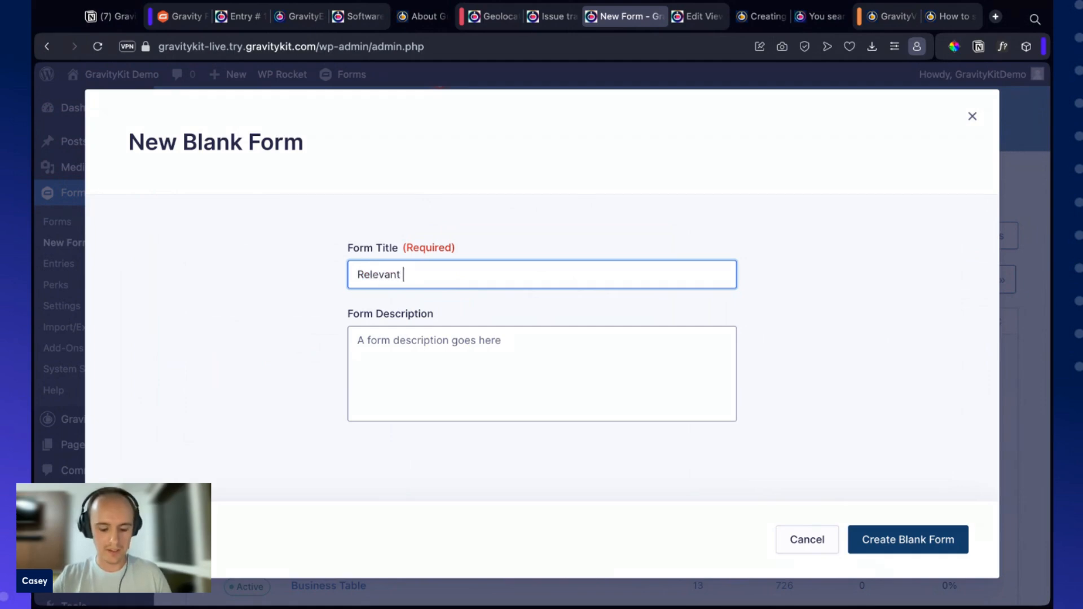
text( tickets)
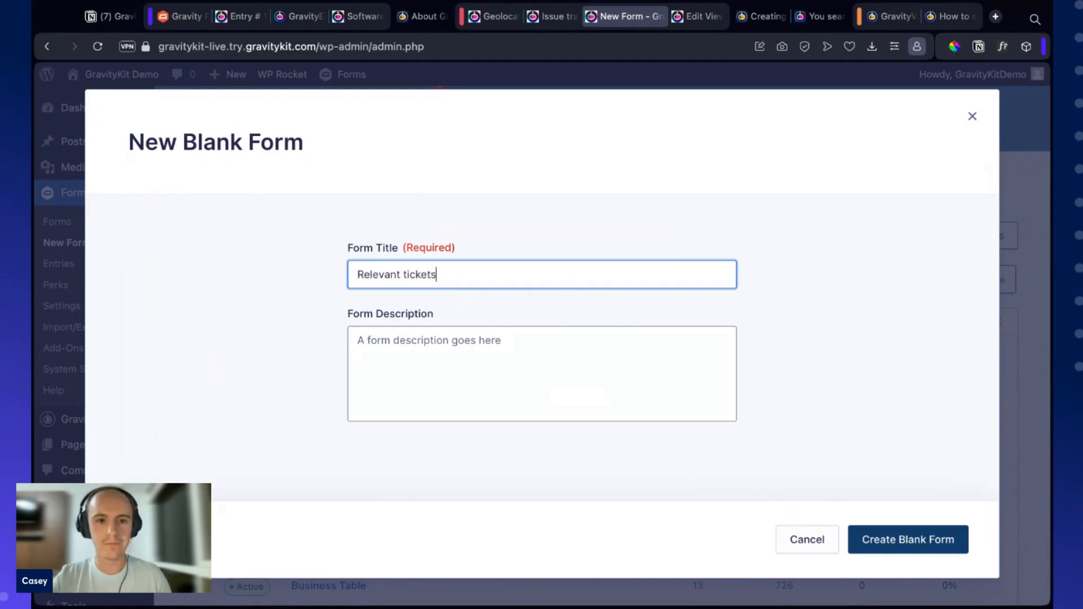
click(931, 553)
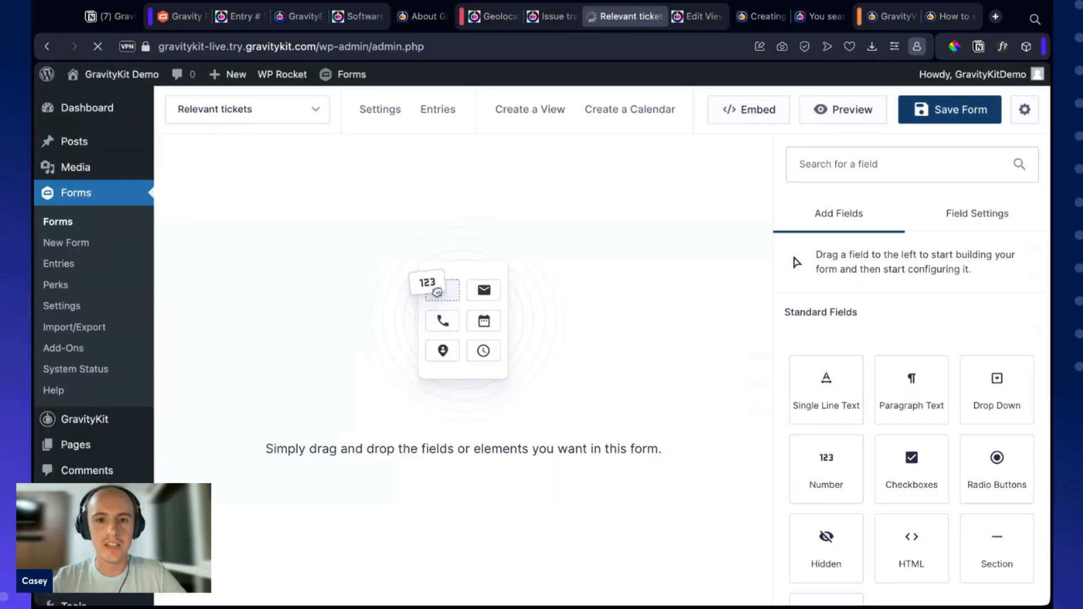
Step: Add a Date field to the empty form
scroll(716, 284, down, 2)
scroll(804, 313, down, 1)
scroll(803, 313, down, 7)
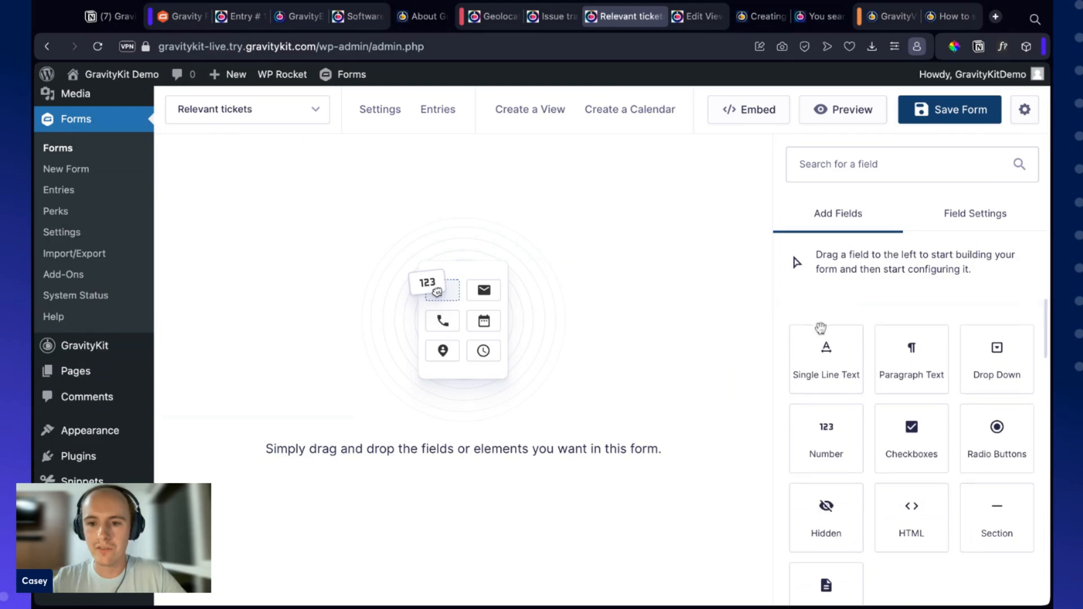
drag(876, 363, 535, 236)
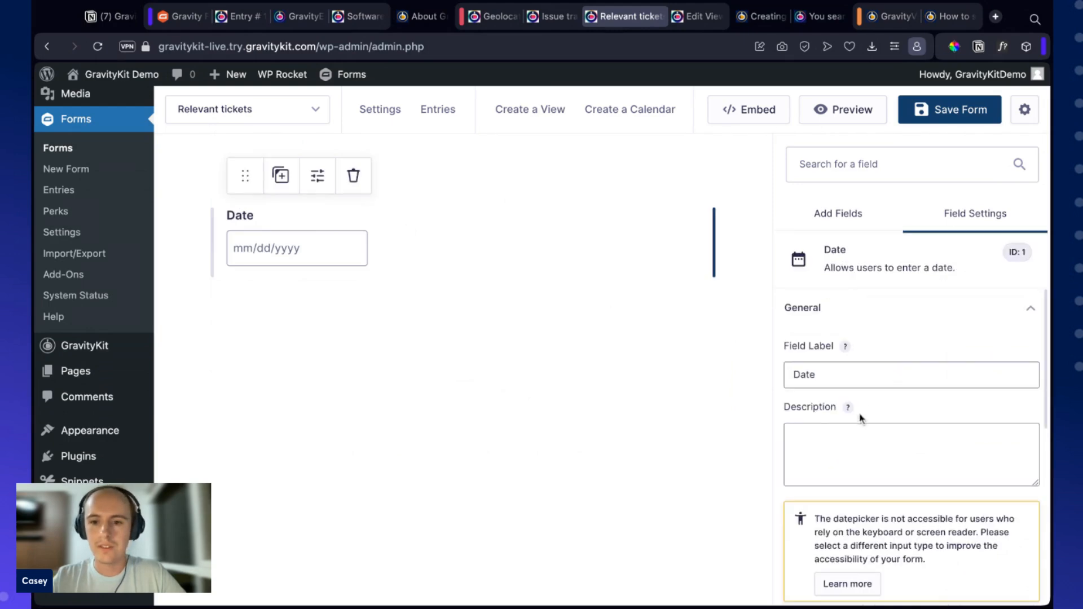
Step: Set the Date field's input type to Date Drop Down
scroll(859, 419, down, 5)
click(877, 431)
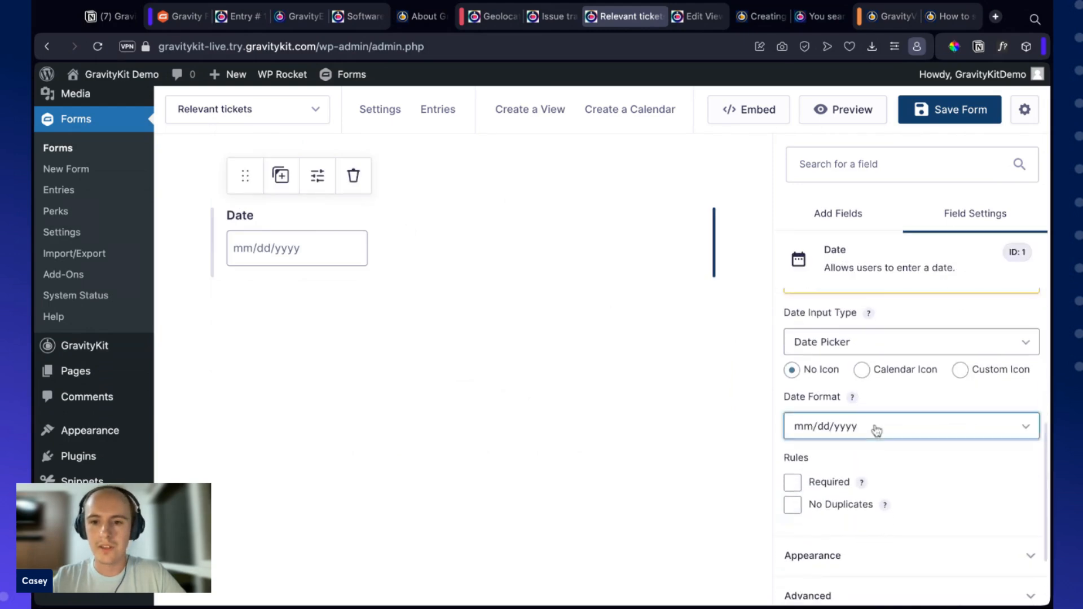
click(308, 246)
scroll(860, 442, down, 1)
scroll(913, 371, up, 1)
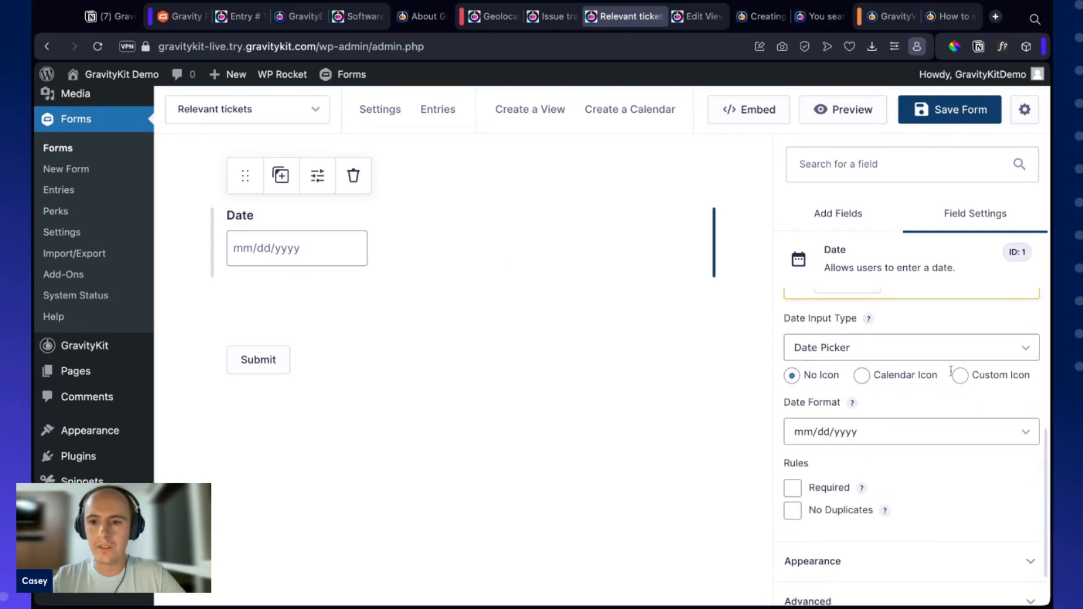
click(918, 356)
click(872, 369)
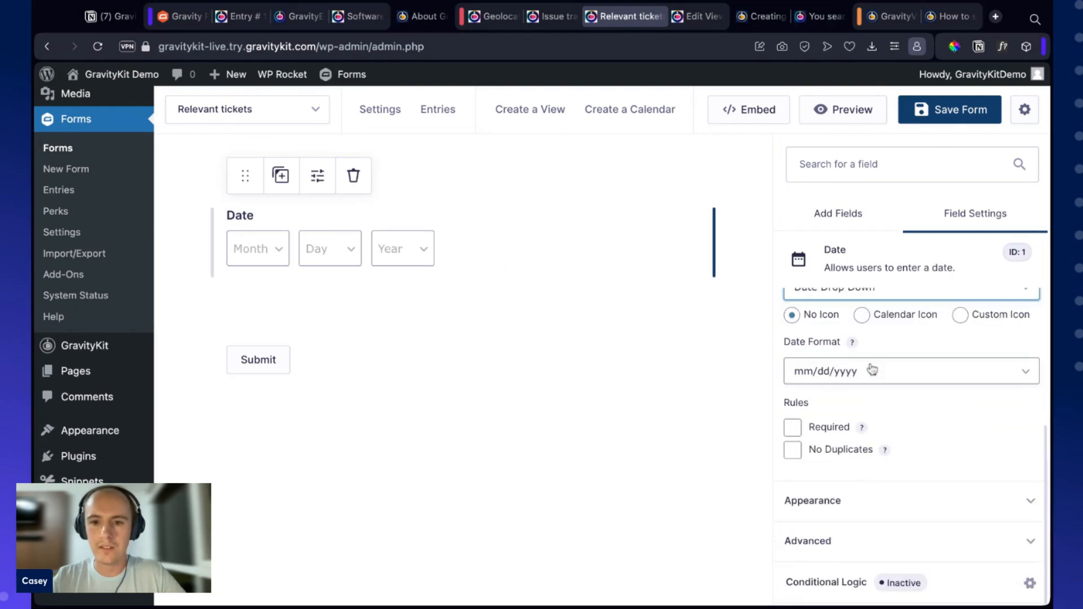
Step: Add a Number field to the form below the Date field
scroll(845, 350, up, 4)
click(838, 213)
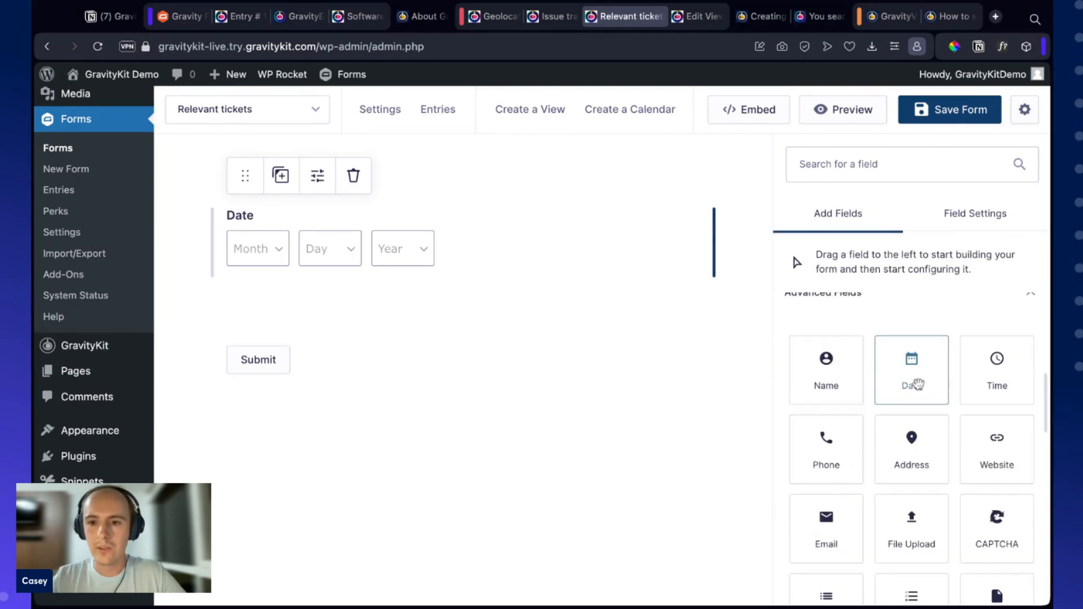
scroll(916, 383, down, 6)
scroll(912, 382, up, 2)
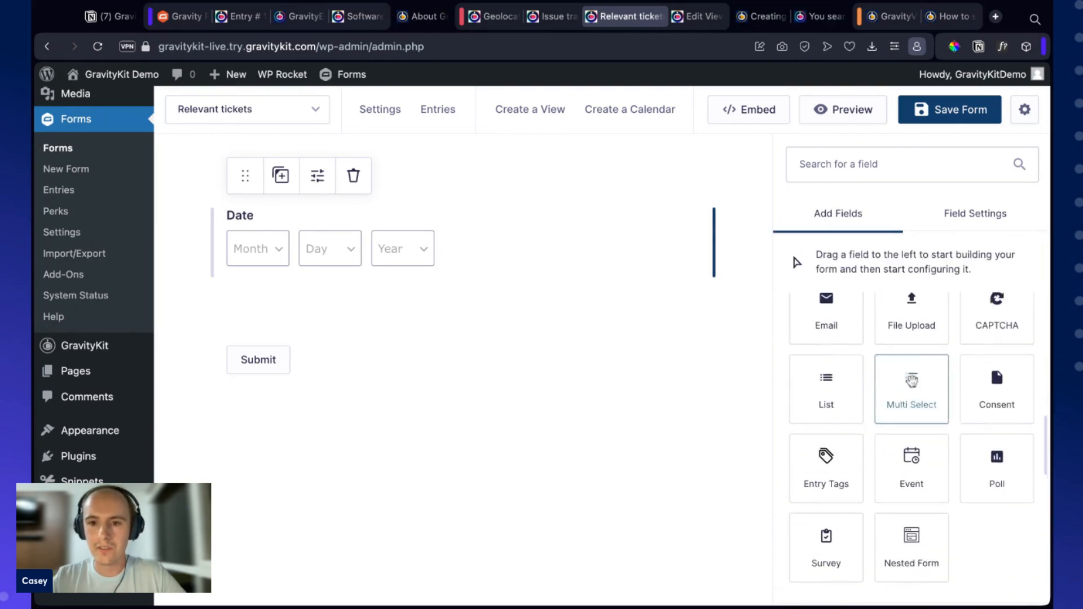
scroll(911, 381, up, 5)
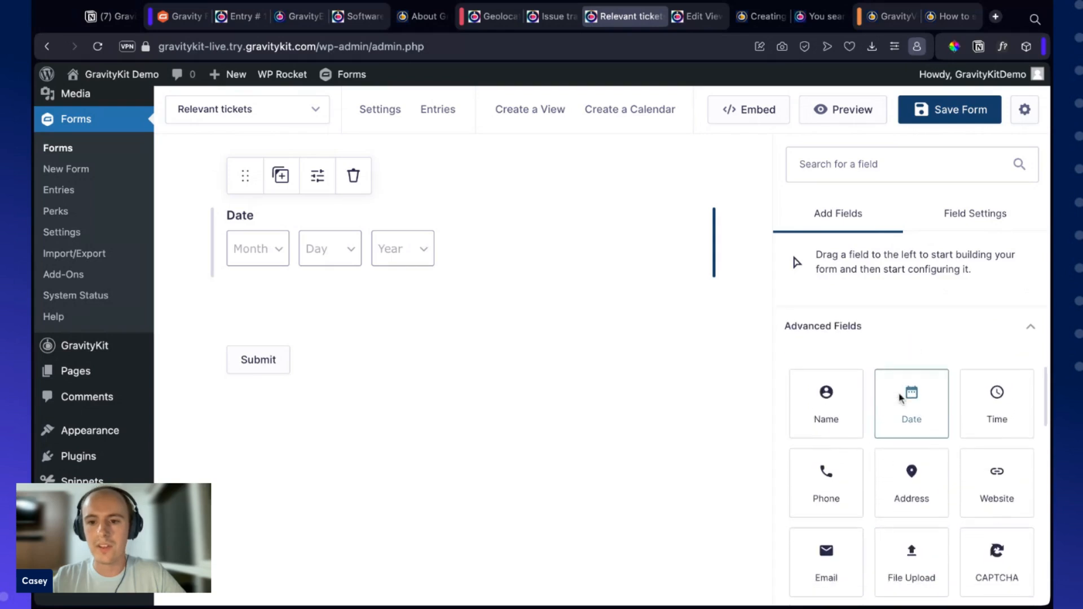
scroll(900, 398, down, 1)
scroll(899, 393, up, 8)
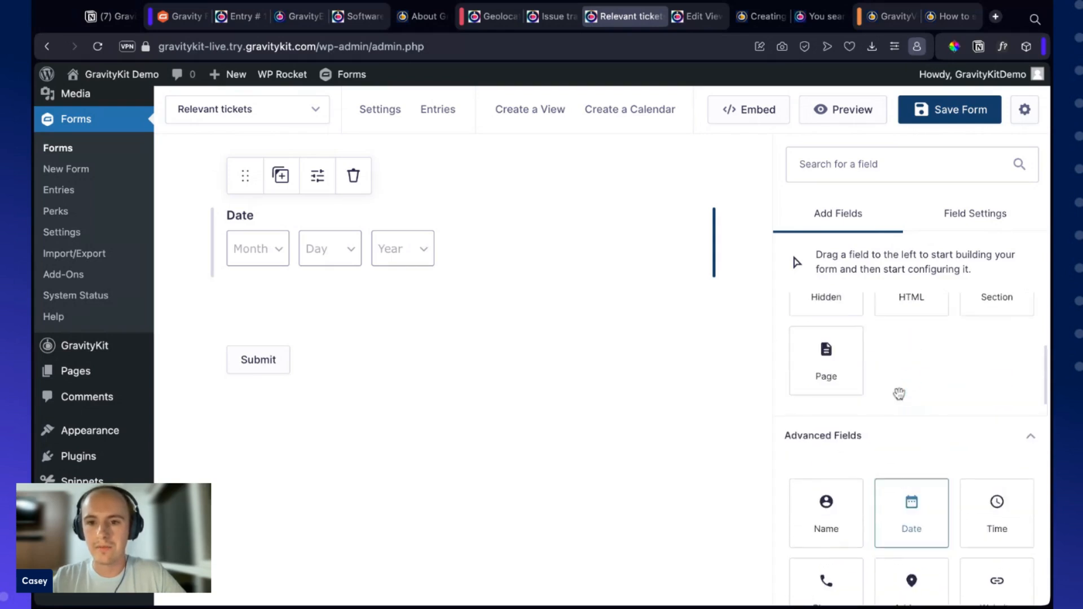
drag(817, 472, 351, 306)
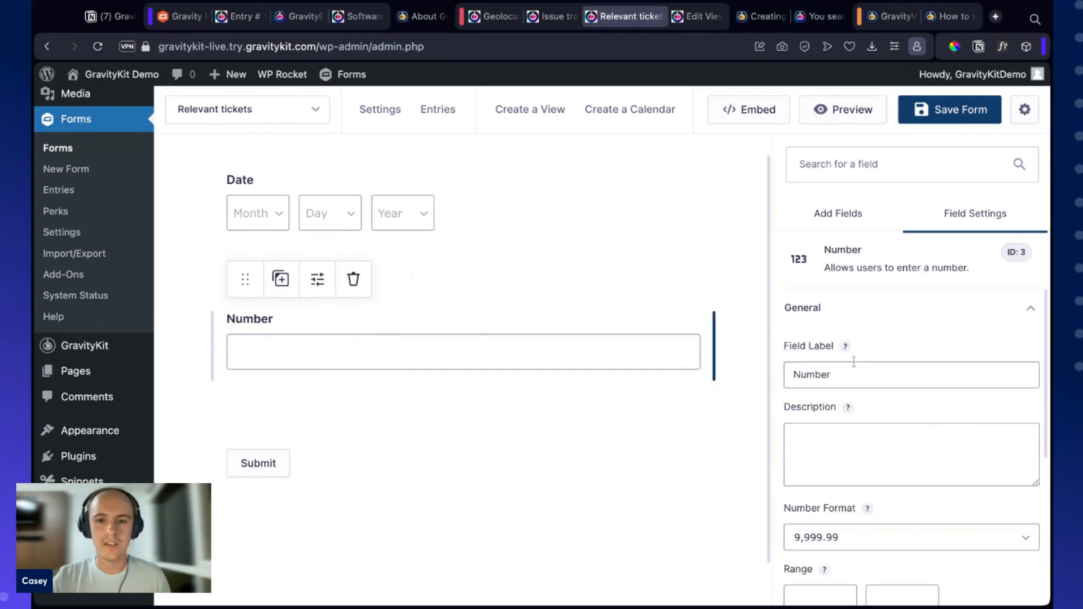
Step: Label the Number field "Ticket ID" and save the form
double_click(817, 370)
text(Ticket ID)
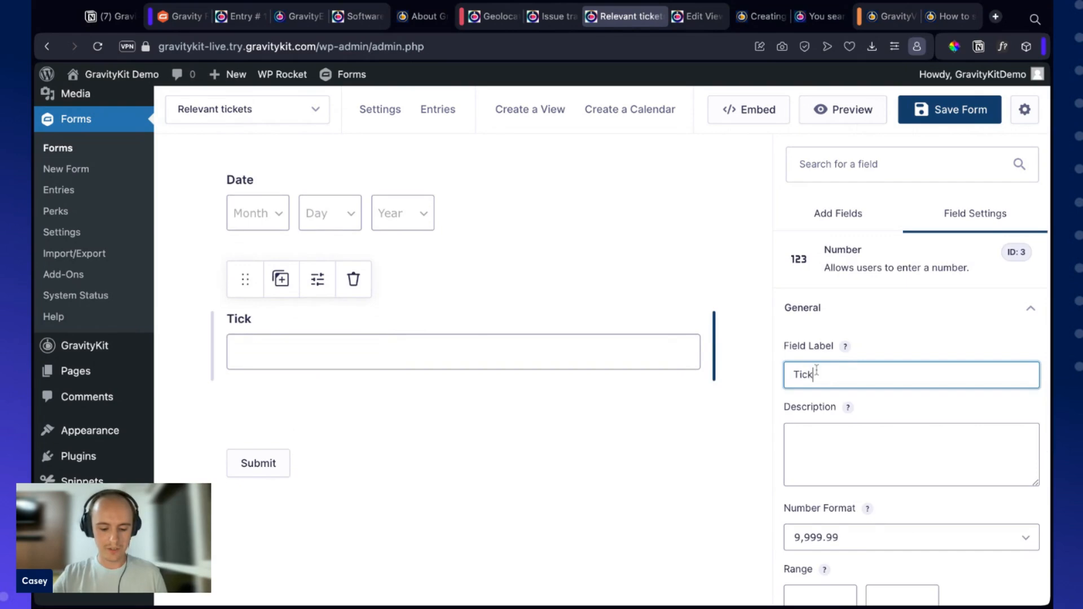
click(946, 118)
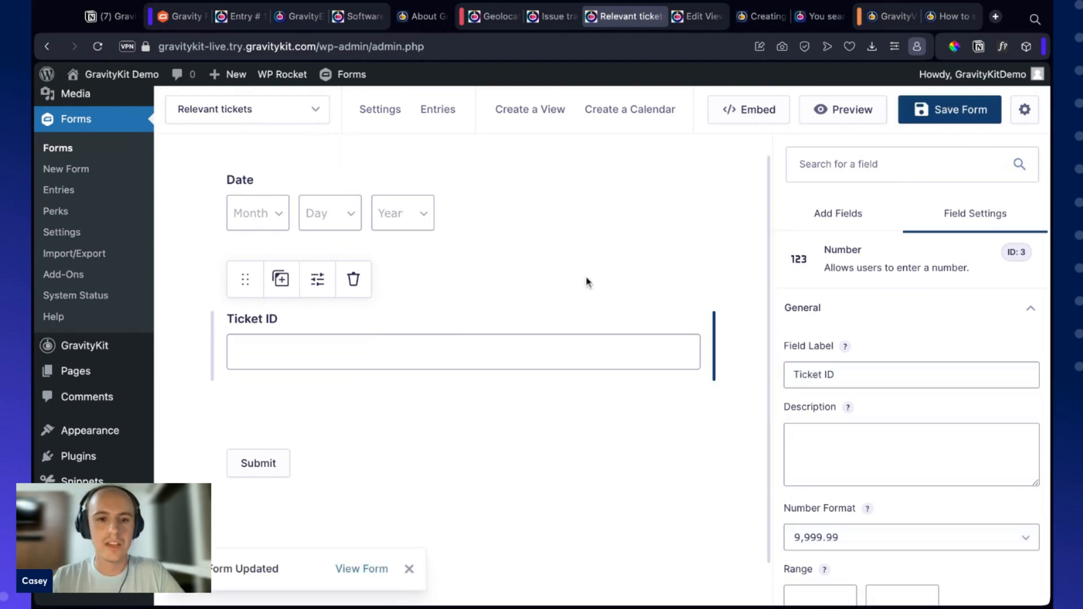
Step: Start a new View from the saved form and name it "Relevant tickets"
click(534, 120)
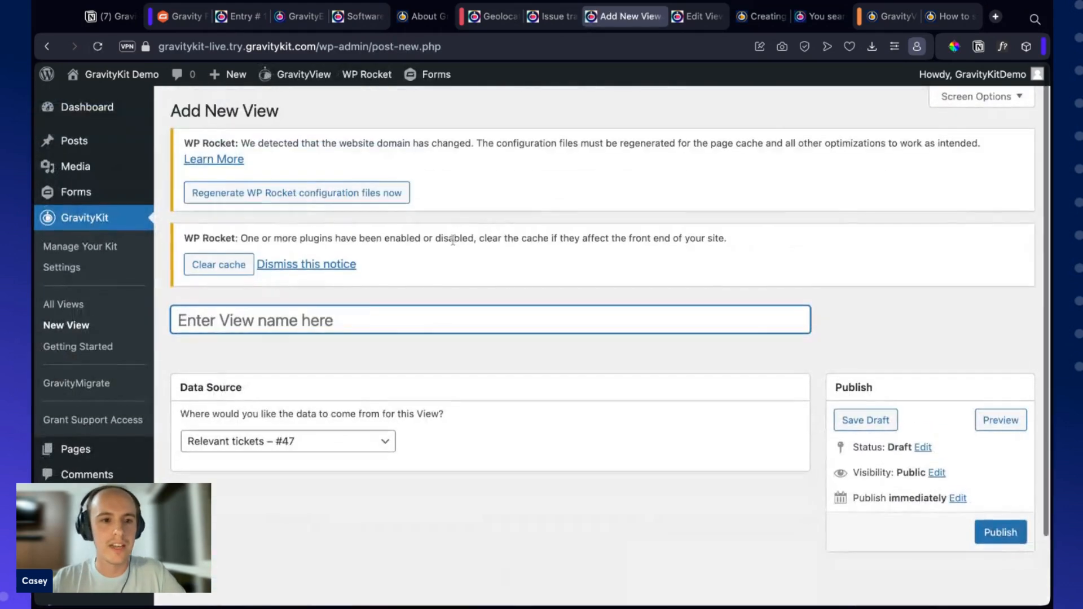
scroll(453, 240, down, 3)
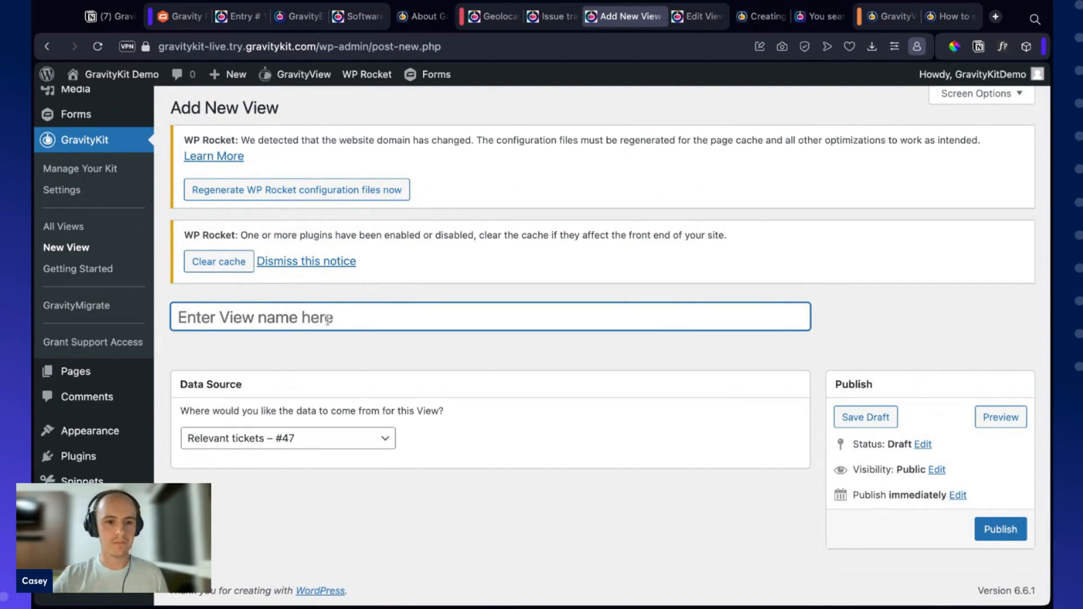
text(Re)
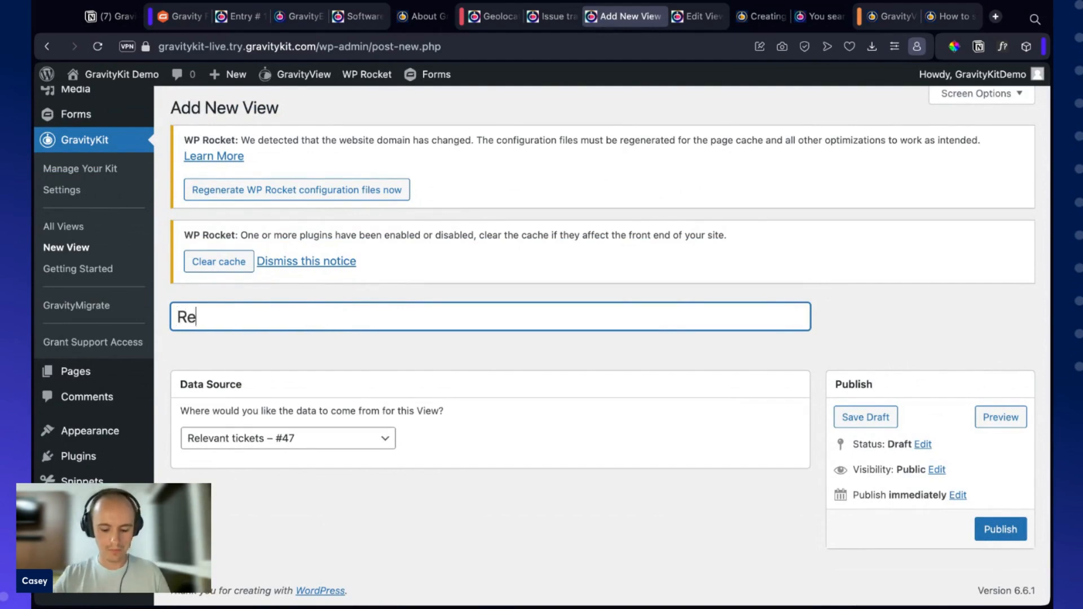
text(levant tickets)
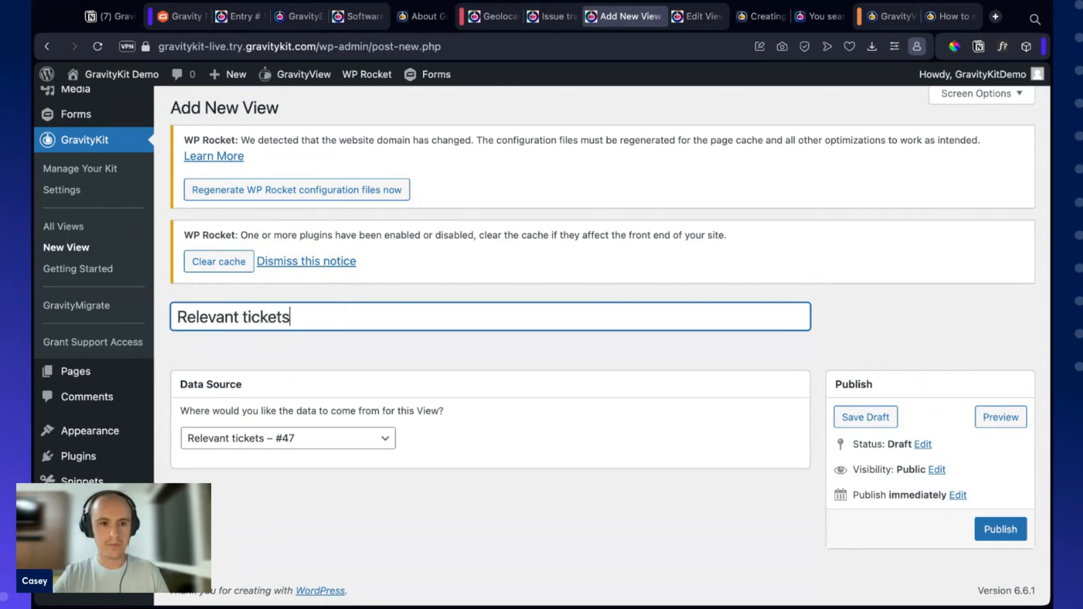
click(564, 353)
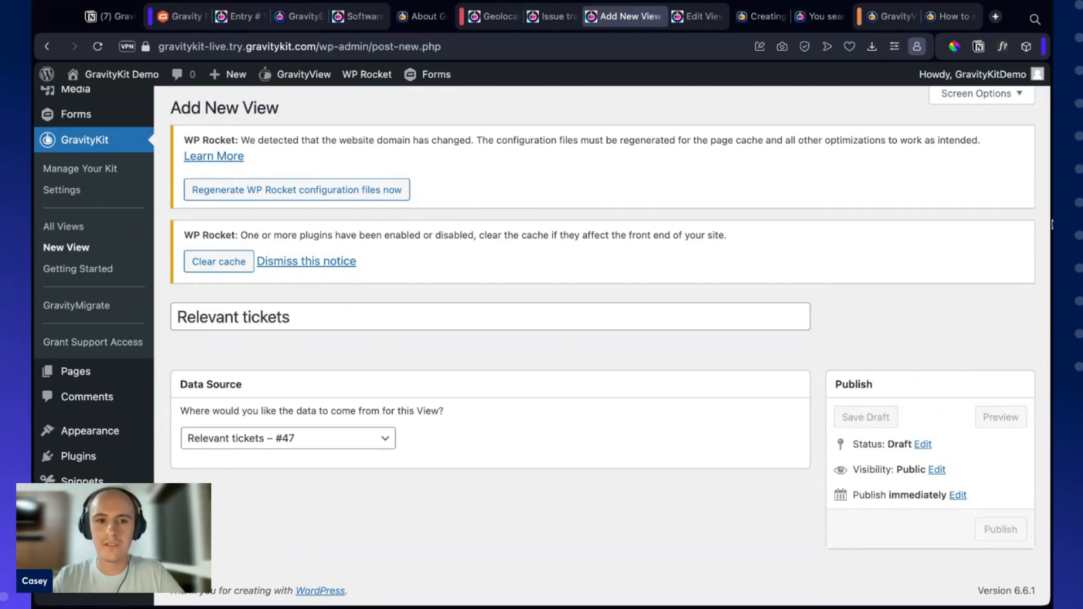
Step: Dismiss the plugin cache notice and choose Table as the View type
click(340, 263)
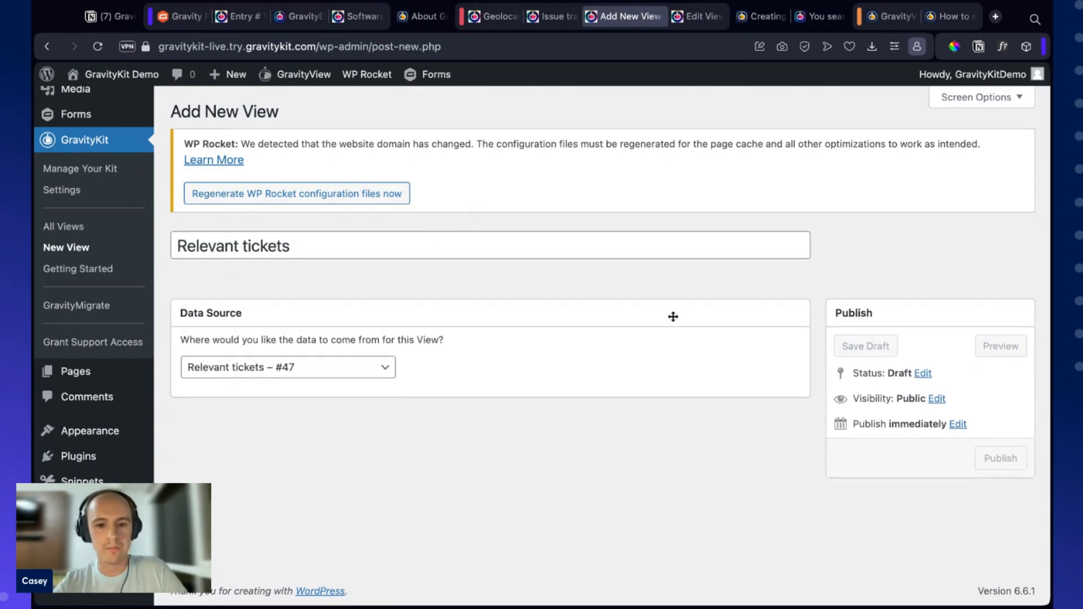
scroll(837, 339, down, 2)
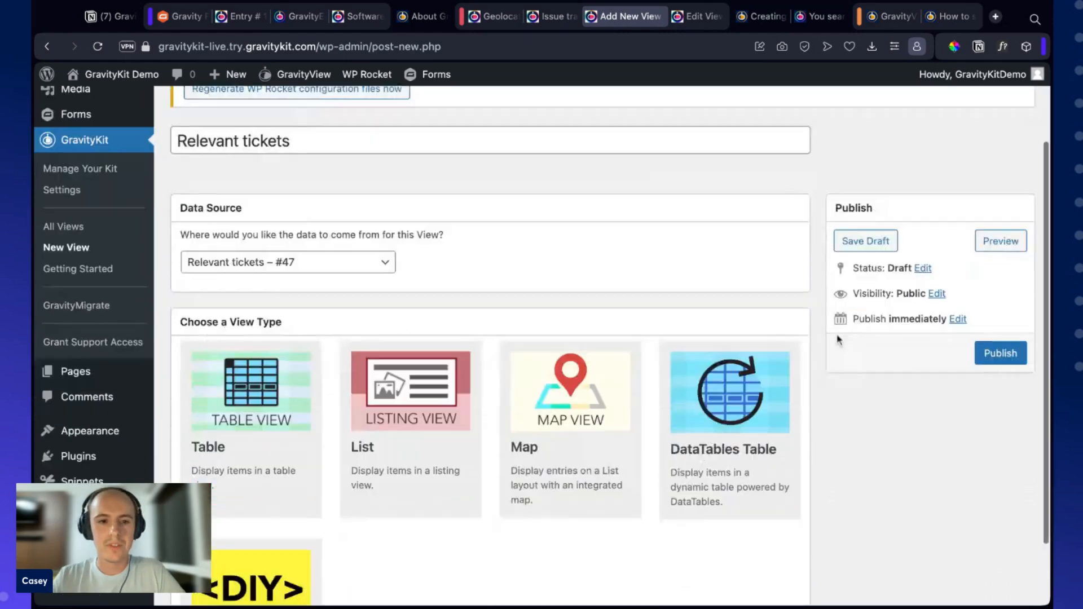
scroll(836, 339, down, 2)
click(259, 337)
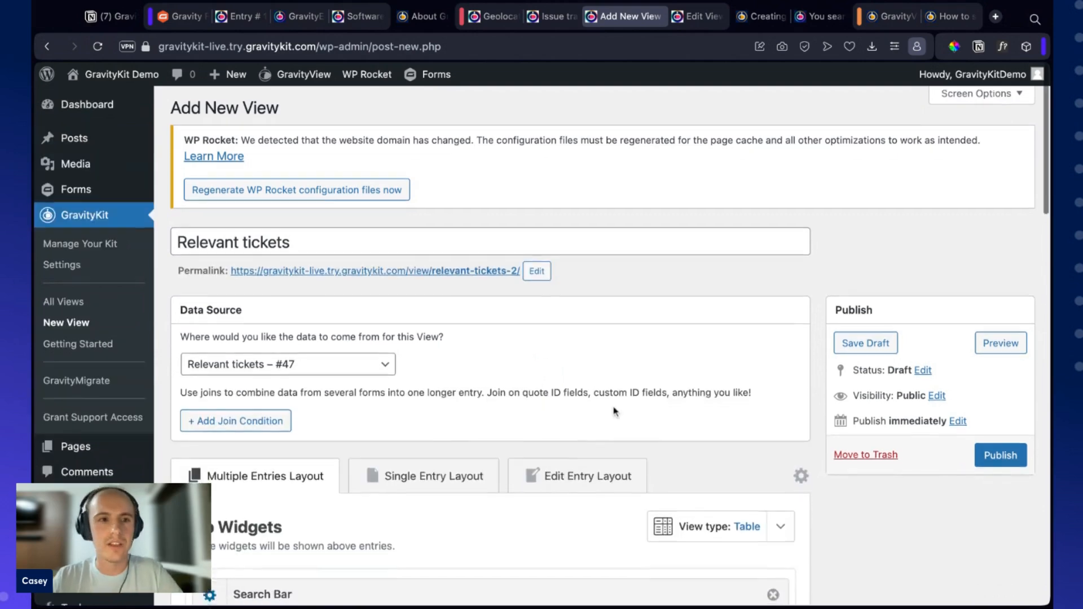
Step: Remove the Search Bar, Show Pagination Info and Page Links widgets from the Top Widgets area
scroll(614, 411, down, 3)
scroll(614, 409, down, 10)
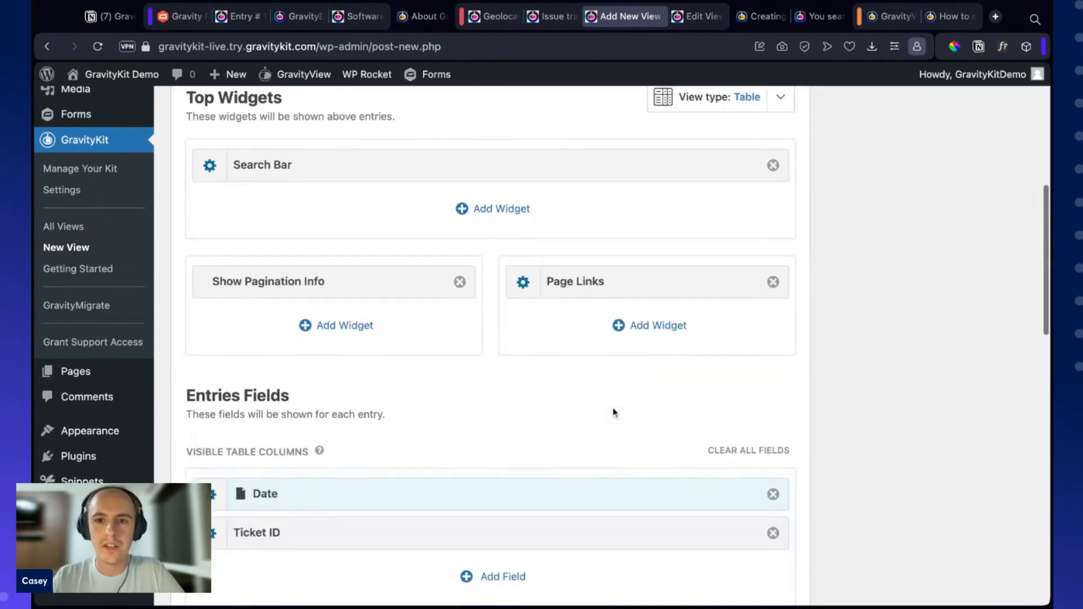
click(773, 165)
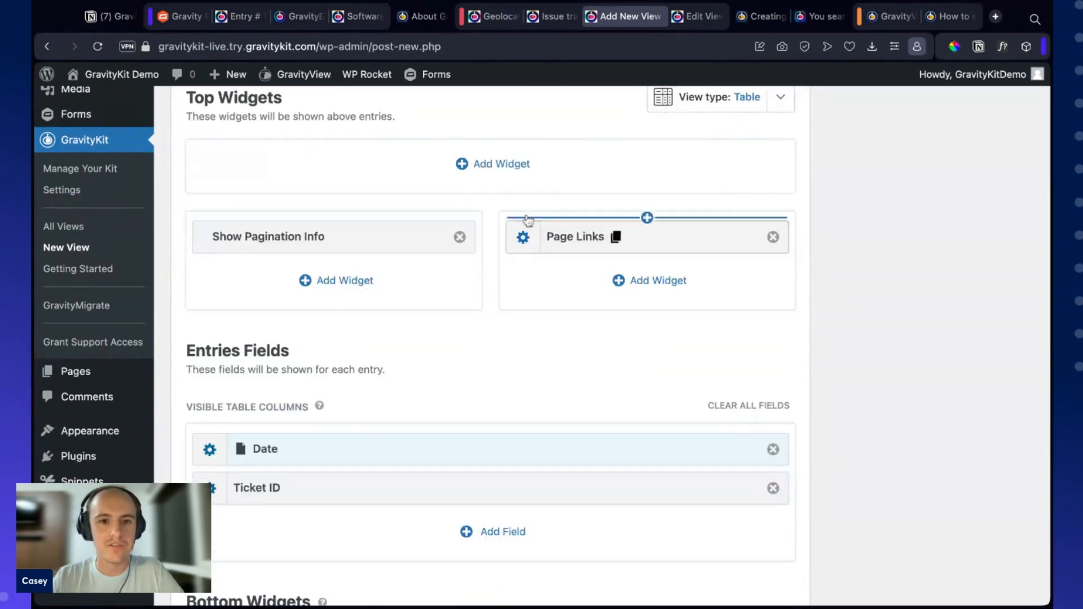
click(466, 242)
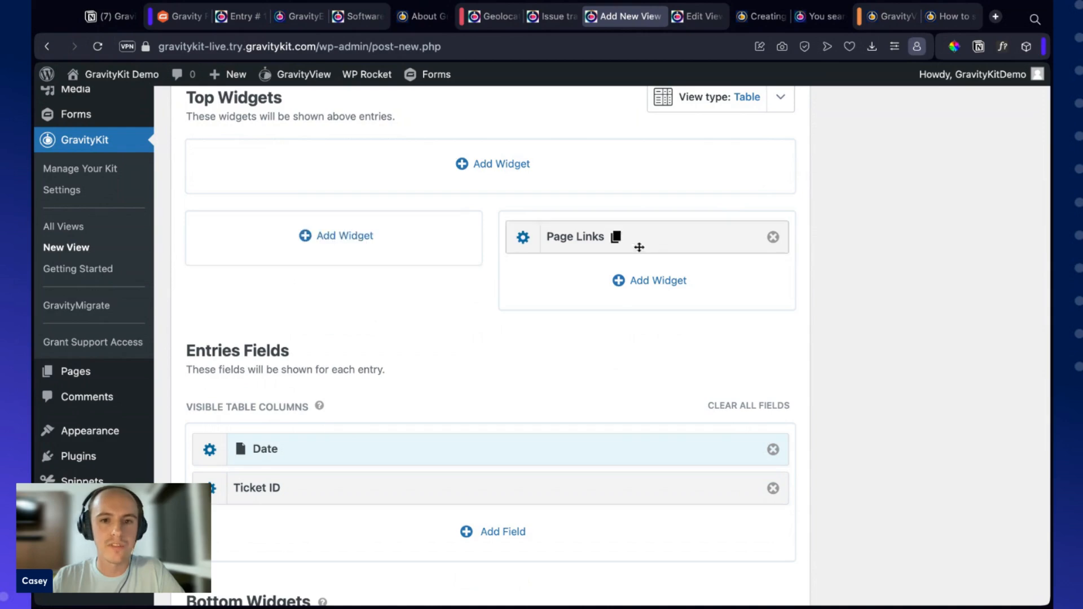
click(777, 241)
Step: Turn off the link to single entry for the Date column
scroll(404, 334, down, 5)
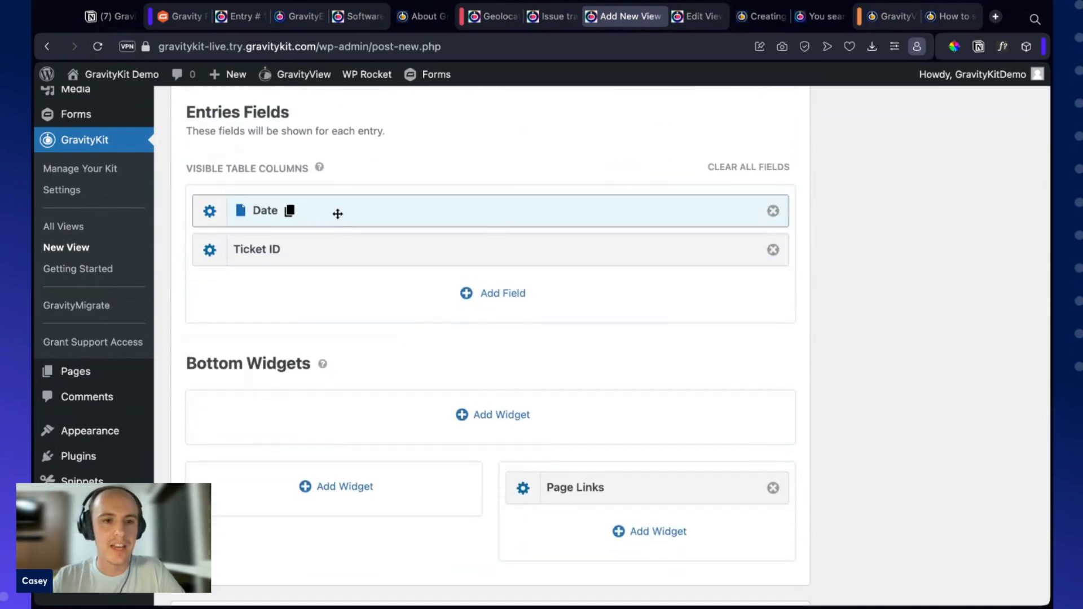
click(209, 211)
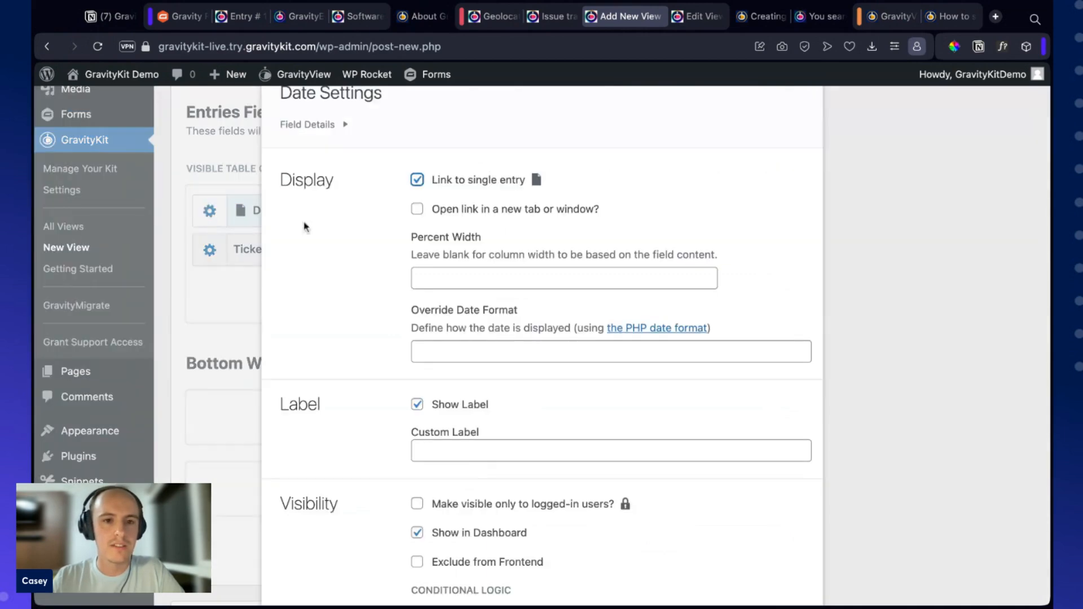
click(470, 180)
click(874, 238)
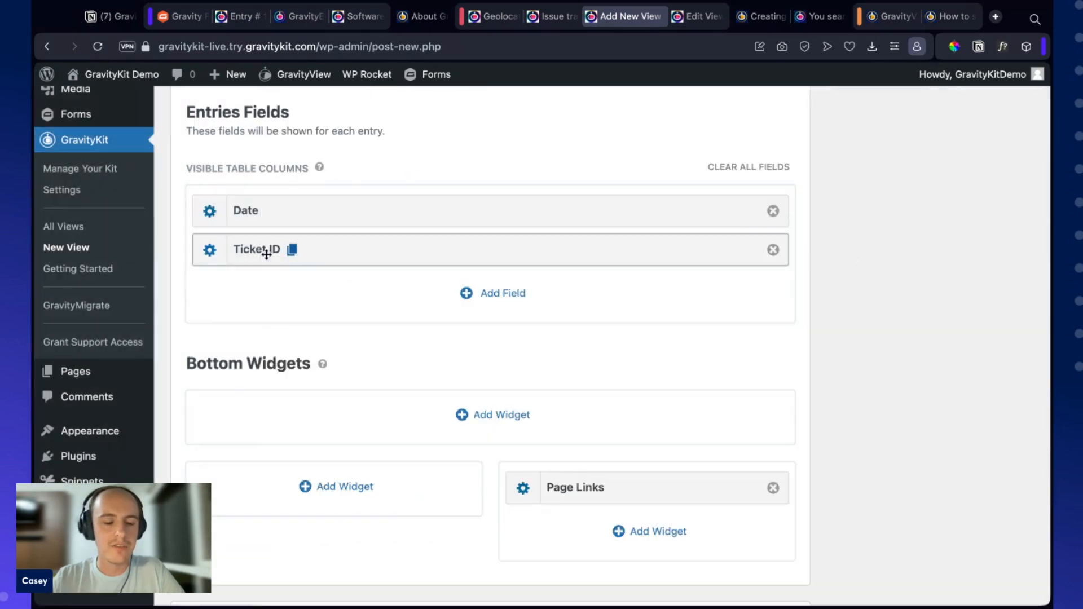
Step: Remove the Ticket ID column from the entries fields and the Page Links widget from the Bottom Widgets area
click(773, 250)
click(477, 259)
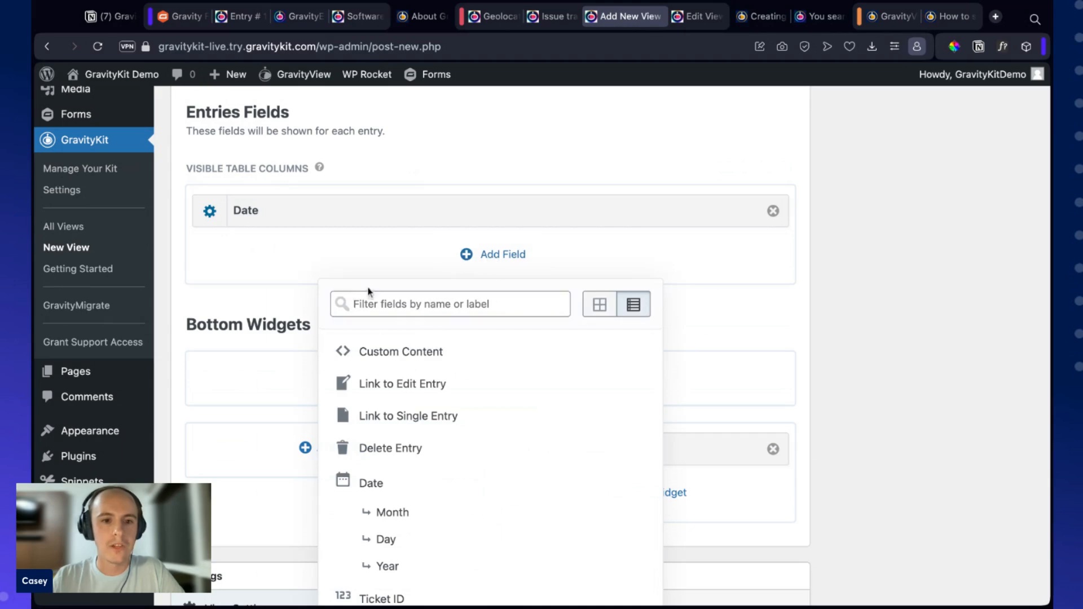
click(311, 275)
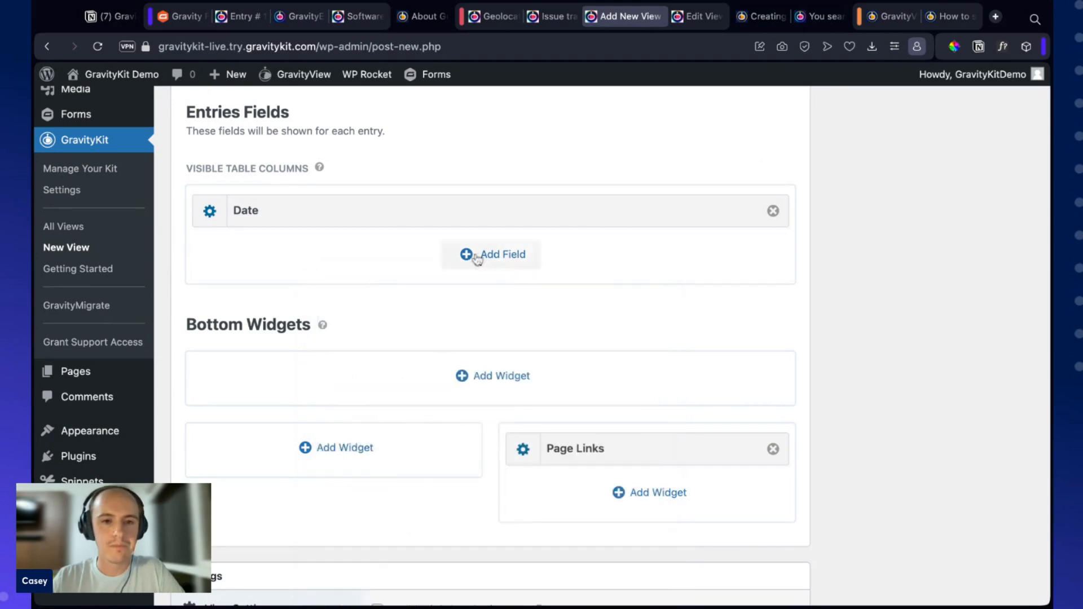
scroll(409, 353, up, 1)
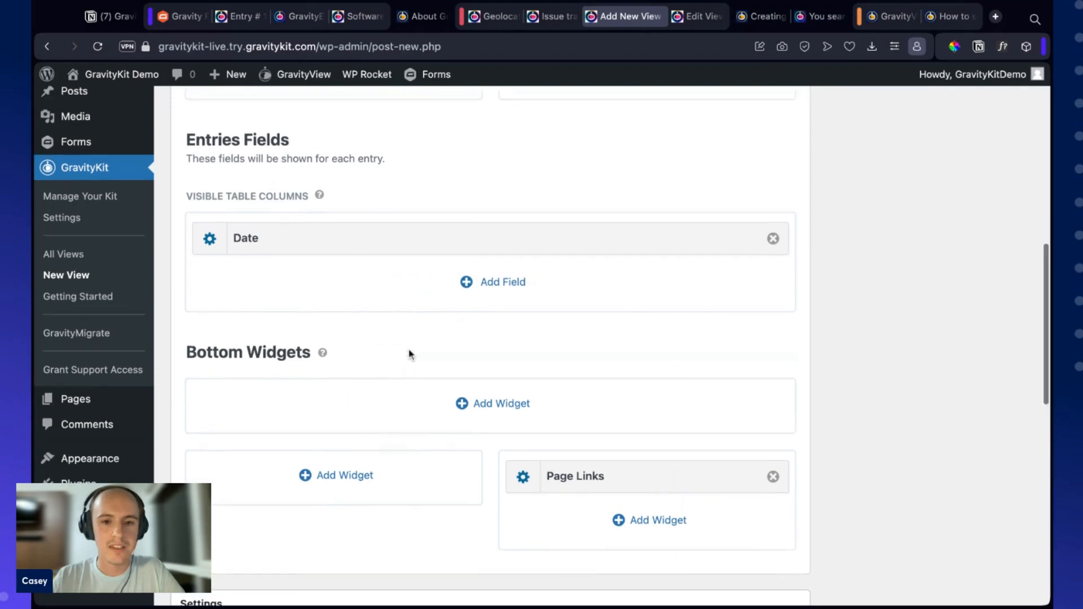
click(771, 477)
scroll(299, 326, up, 3)
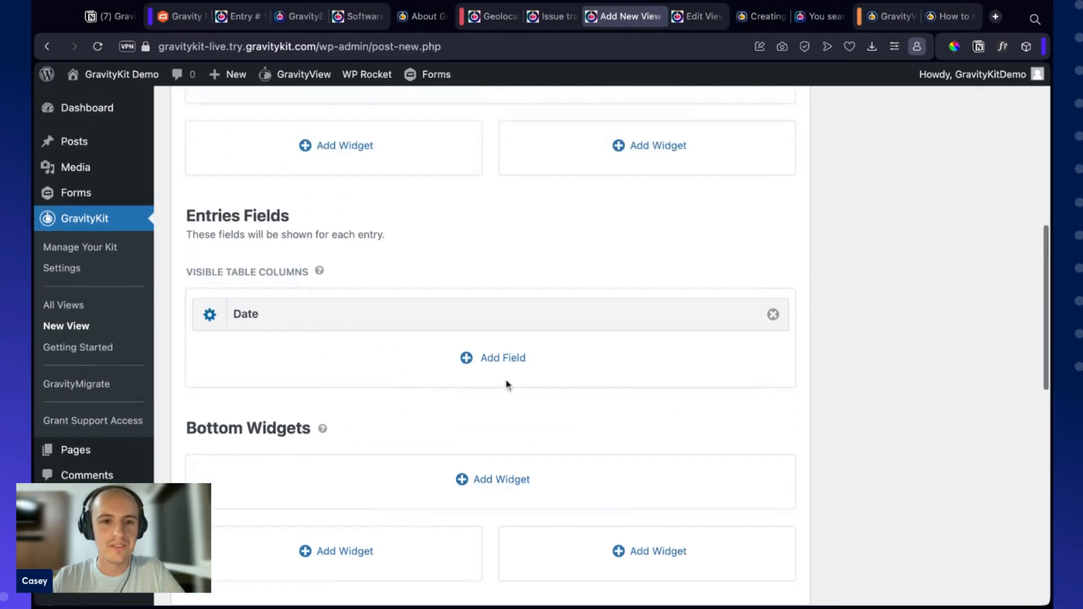
Step: Add a Custom Content field to the visible table columns below Date
click(498, 357)
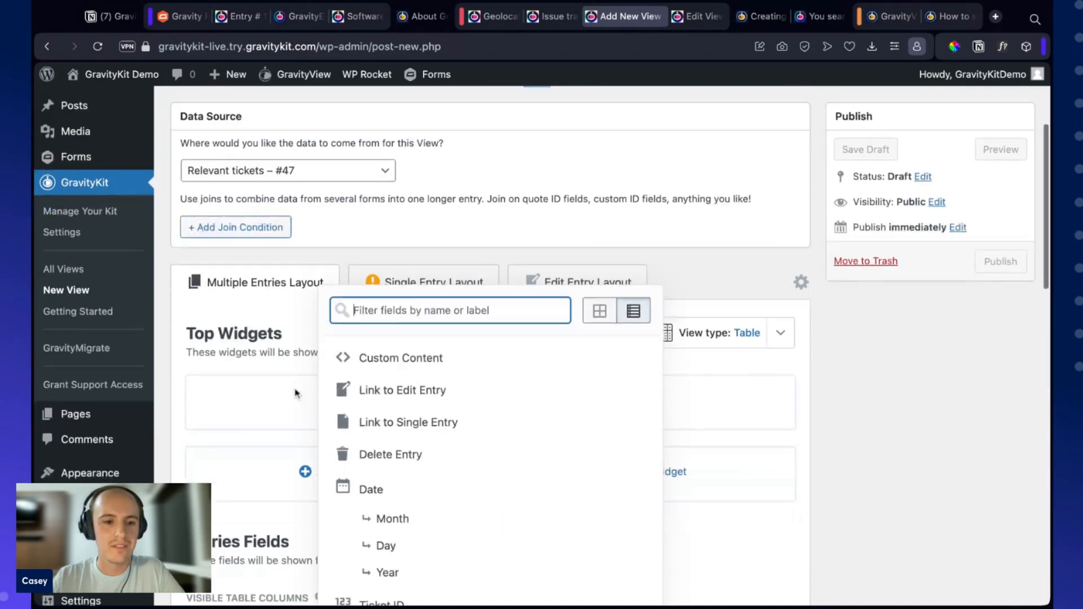
scroll(295, 393, down, 7)
click(401, 157)
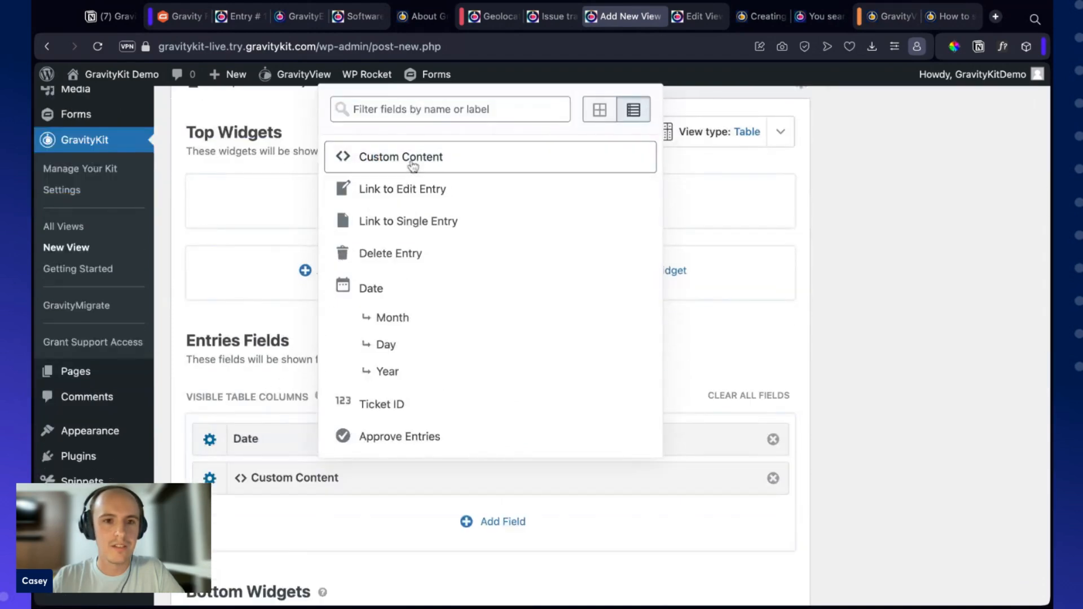
click(283, 278)
click(302, 314)
scroll(394, 333, down, 5)
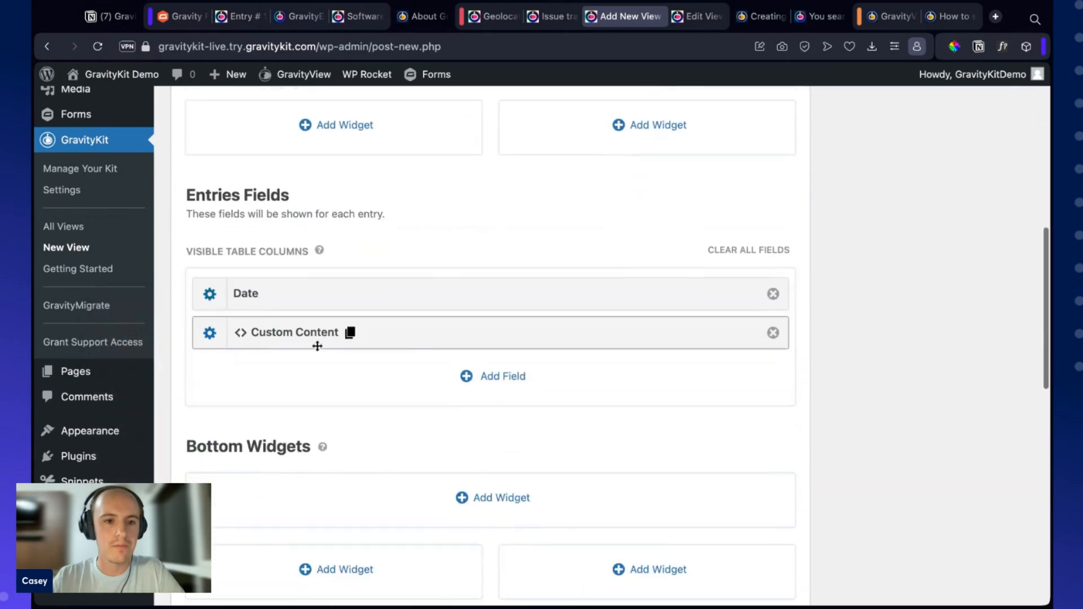
Step: Start an HTML anchor tag with an href attribute in the content of the first Custom Content field
click(209, 333)
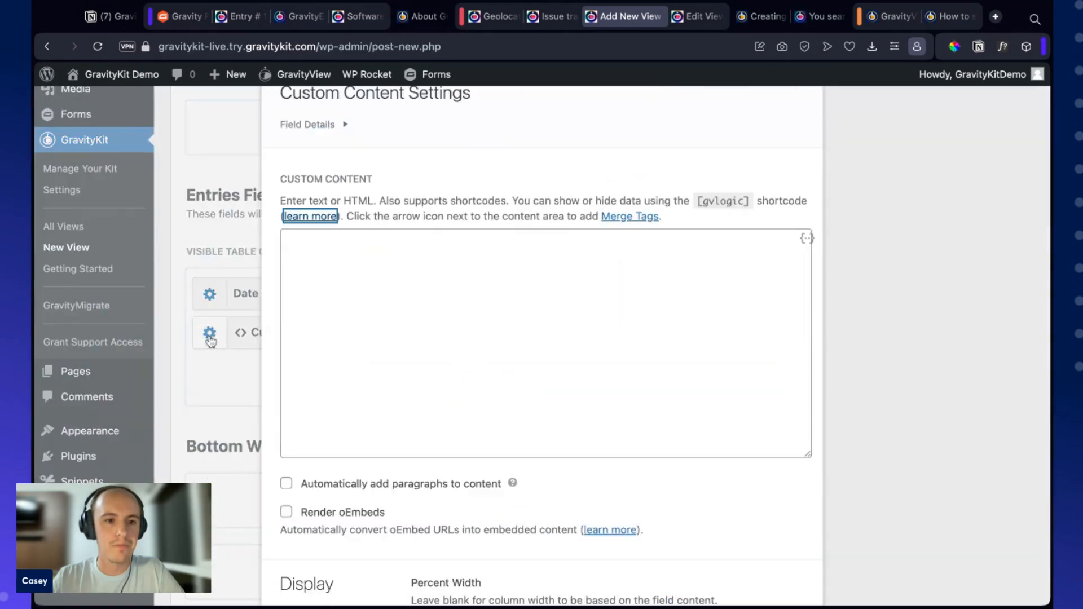
click(419, 244)
text(< ahre)
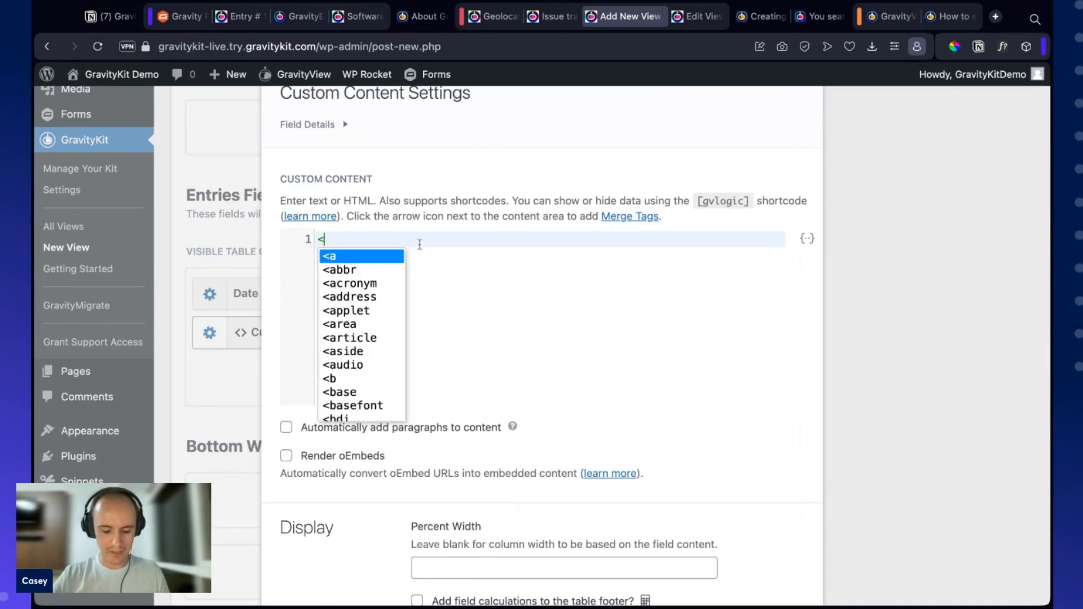
key(BackSpace)
key(BackSpace)
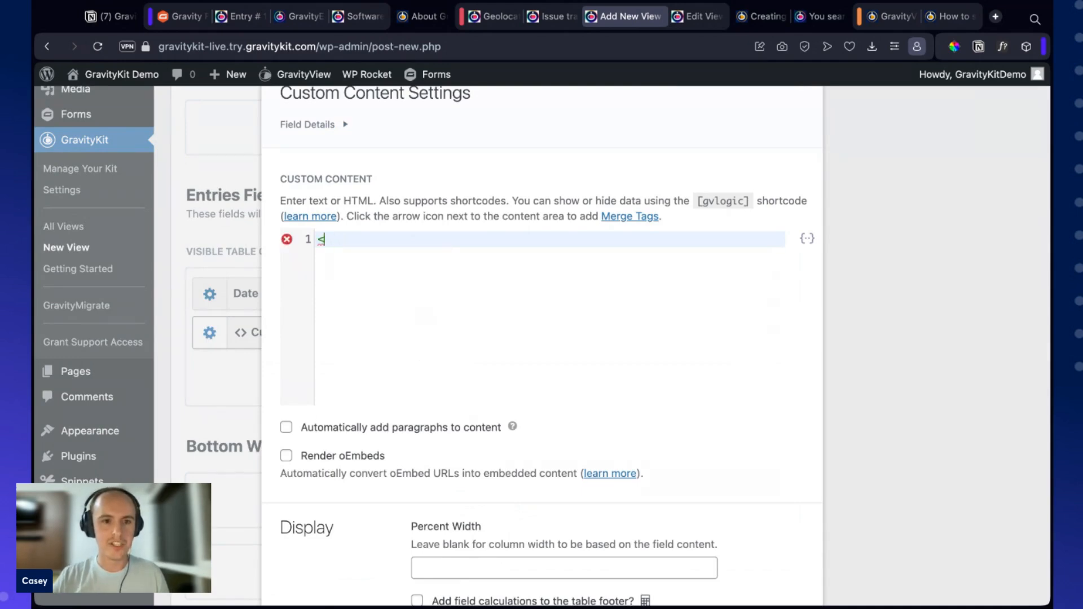
text(href)
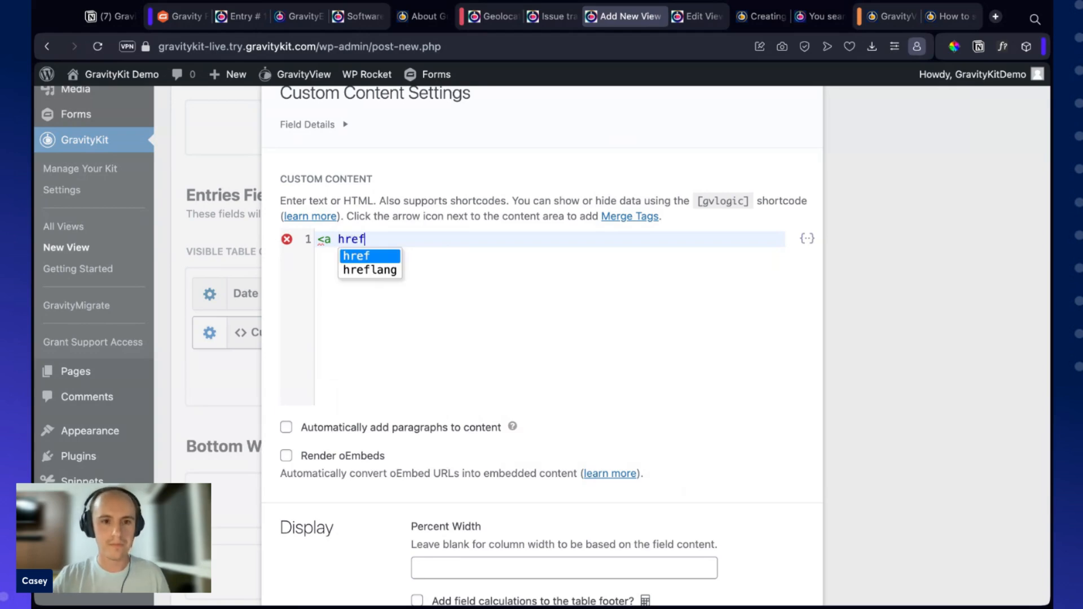
text(+)
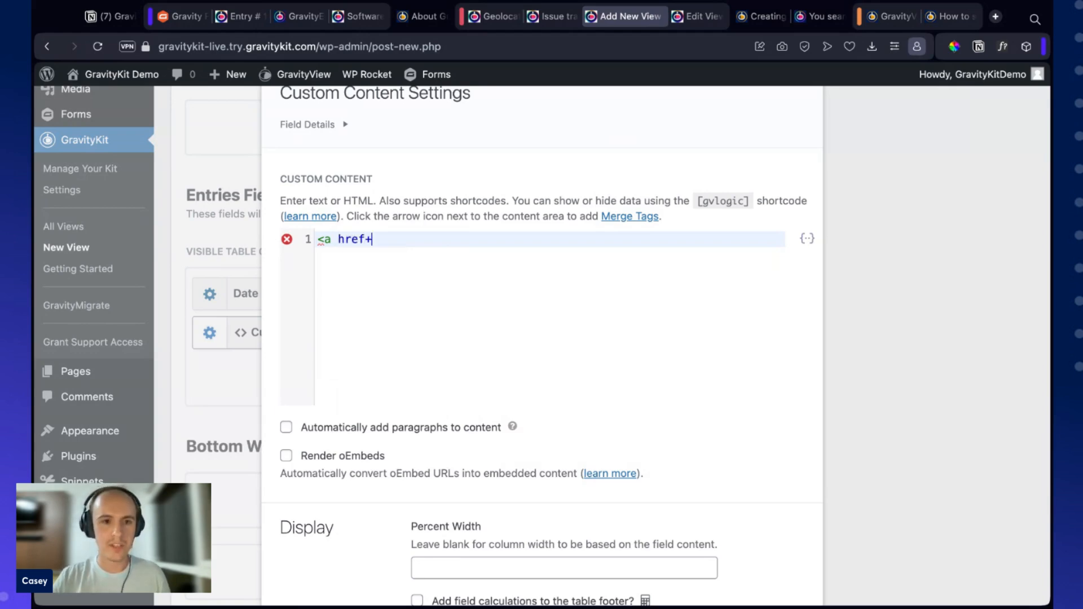
key(BackSpace)
text(=)
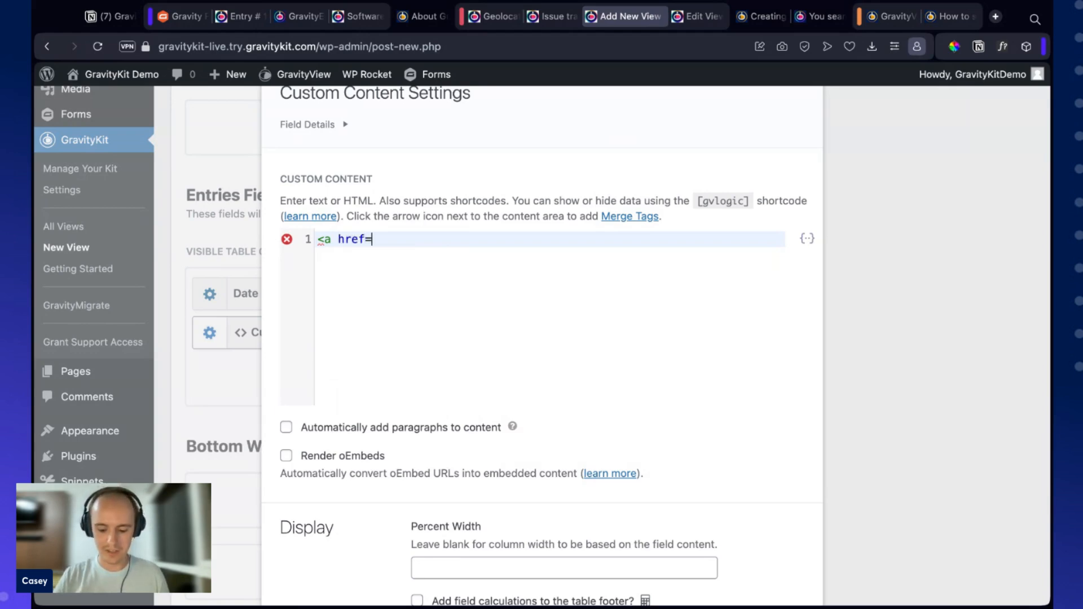
text("https)
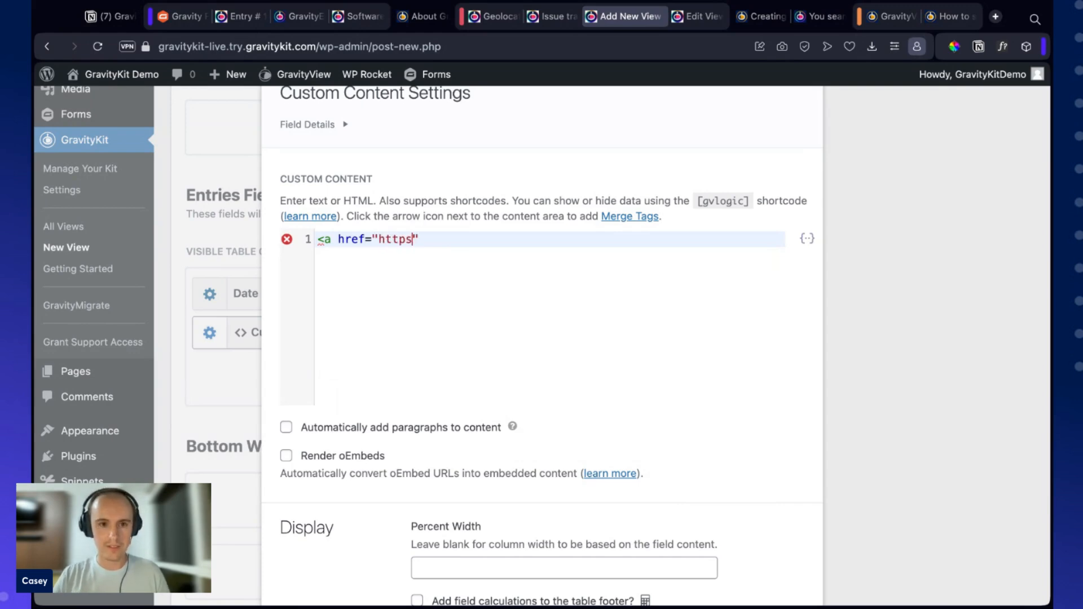
text(:ww/)
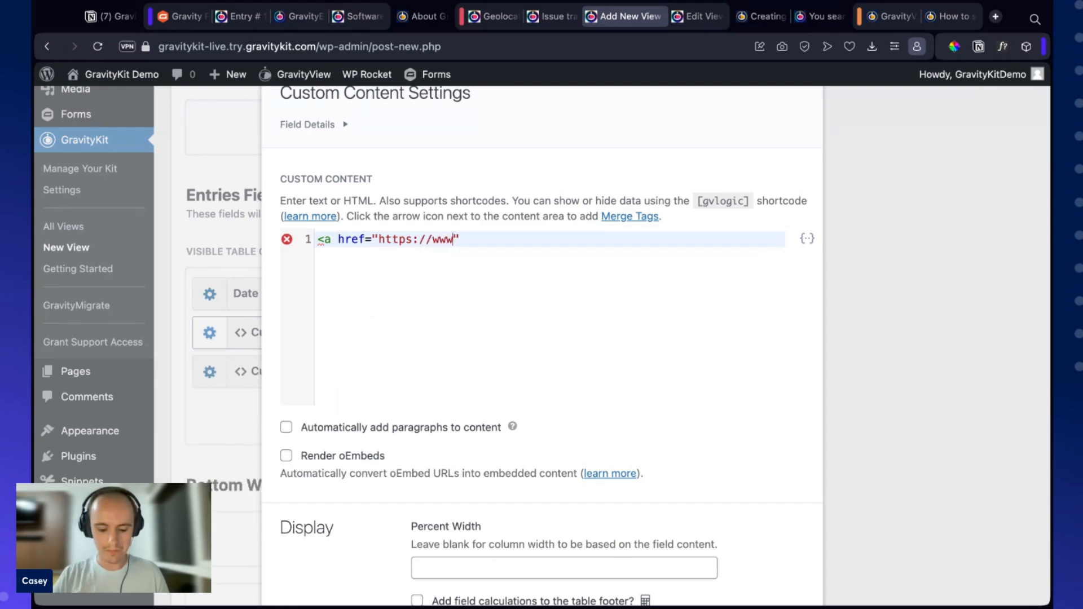
text(.gravitykit)
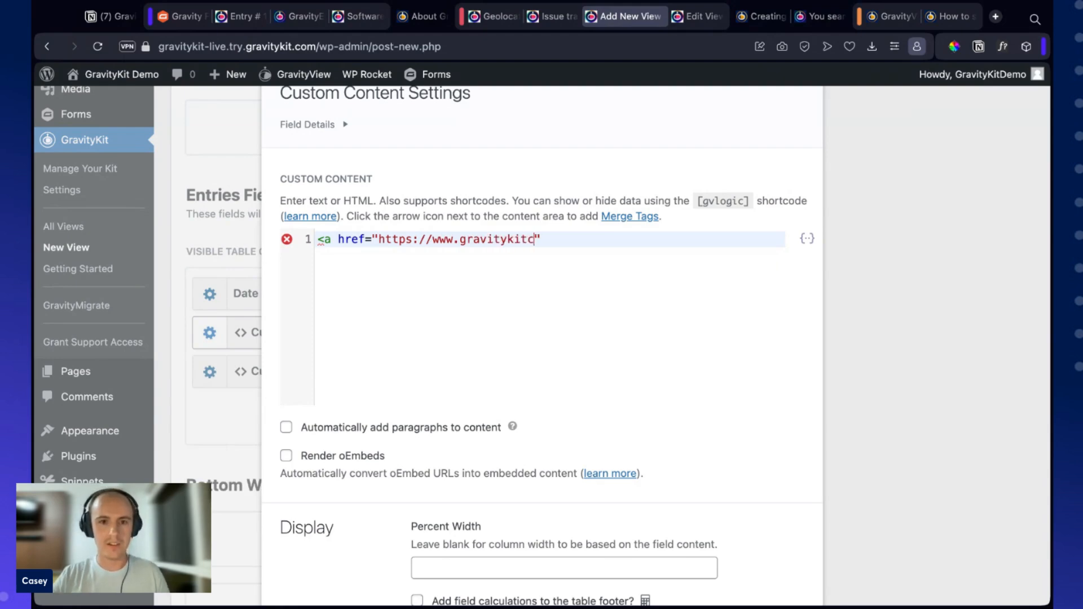
text(.com)
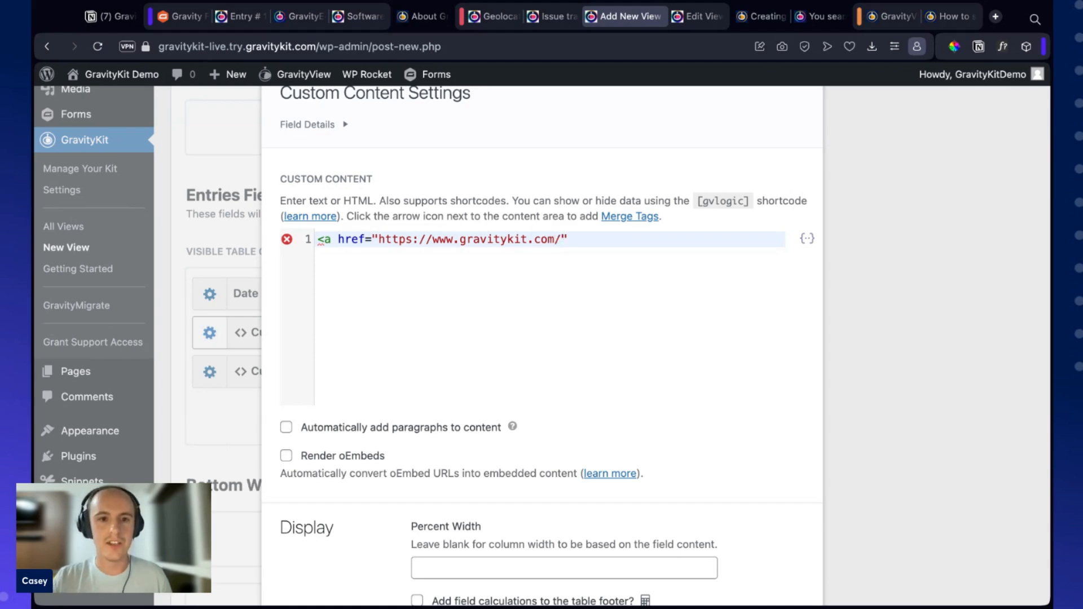
text(/support)
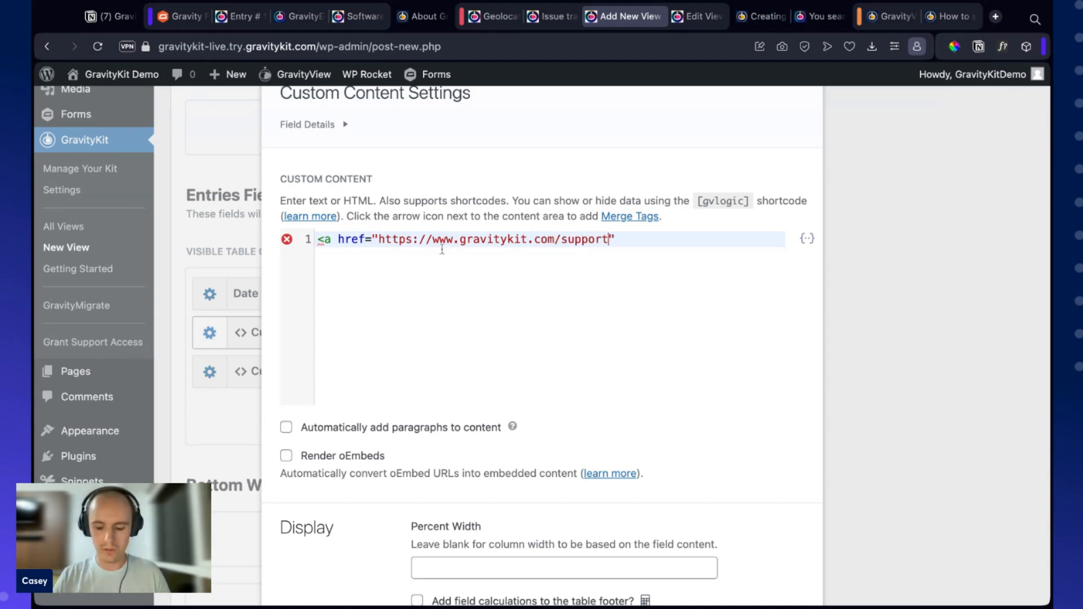
text(/)
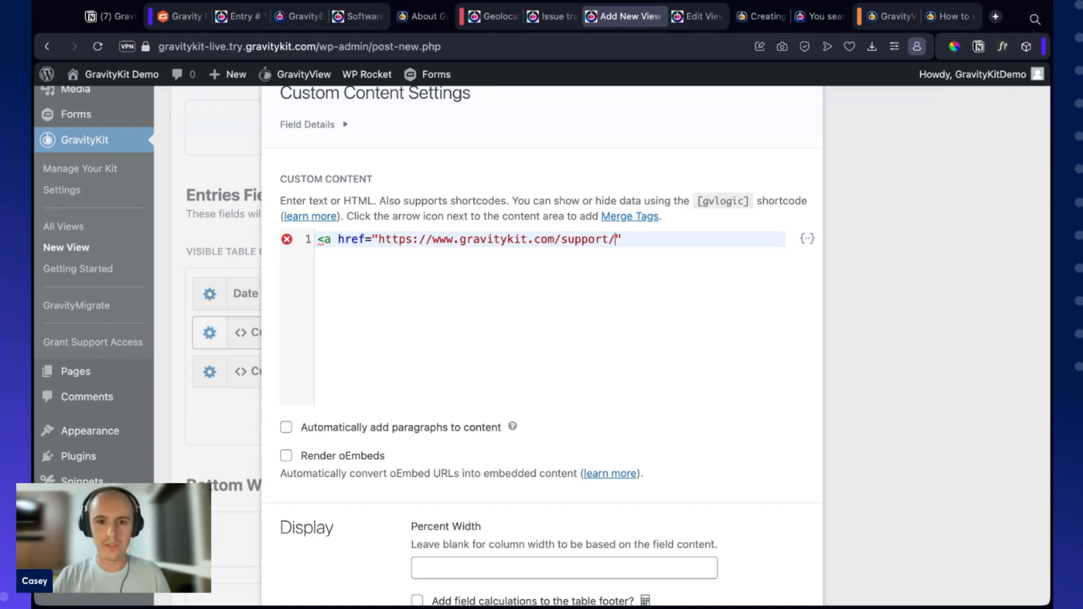
Step: Look through the merge tags available for the custom content
click(807, 239)
scroll(719, 314, down, 1)
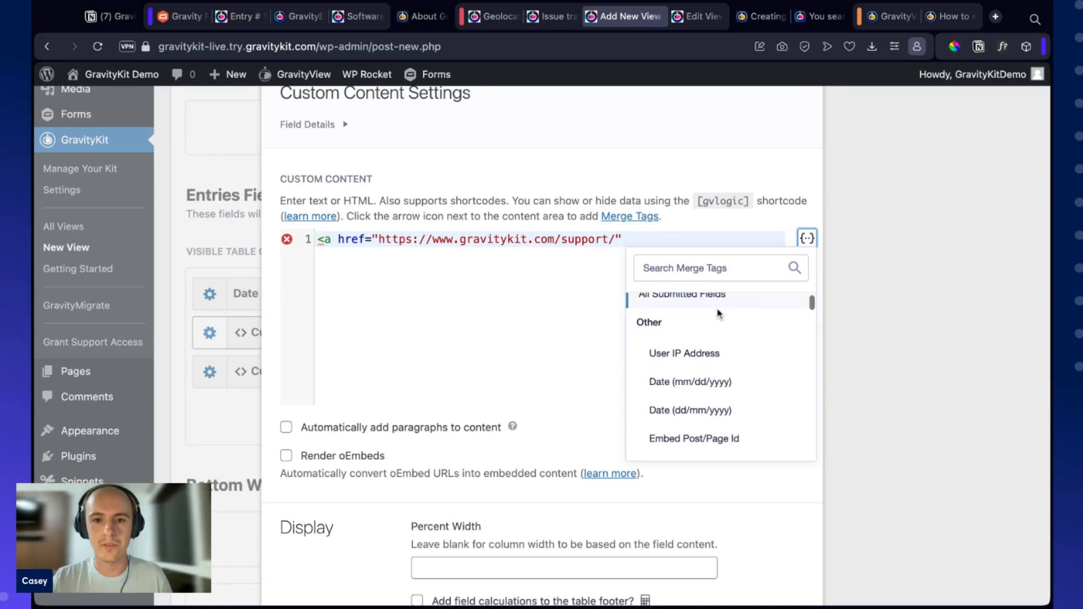
scroll(719, 313, up, 1)
click(597, 274)
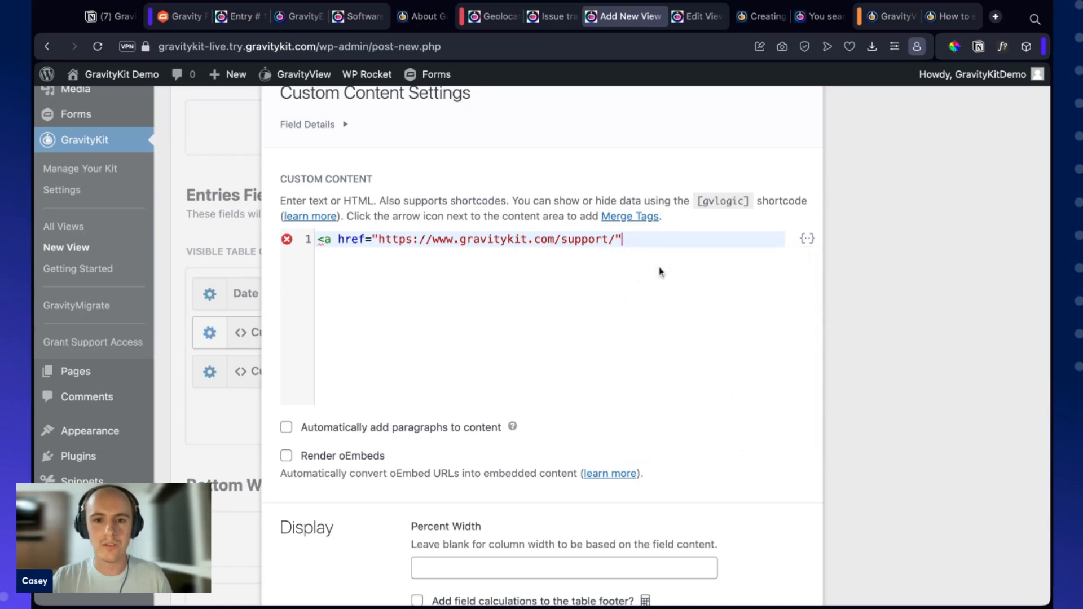
Step: Close the Custom Content settings and publish the "Relevant tickets" View
scroll(869, 256, up, 1)
click(869, 255)
scroll(870, 286, up, 6)
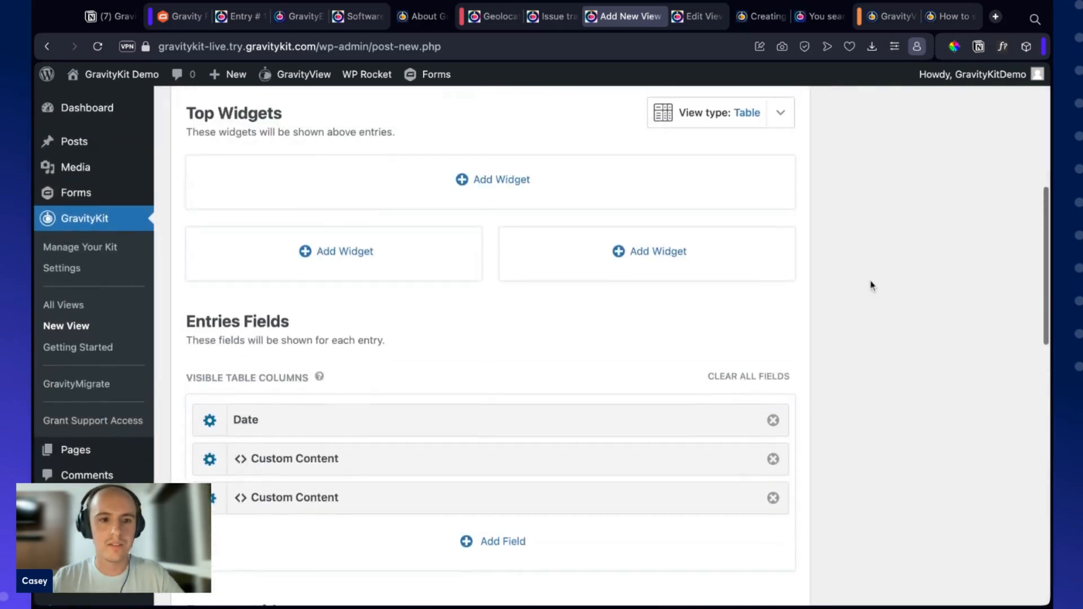
click(989, 322)
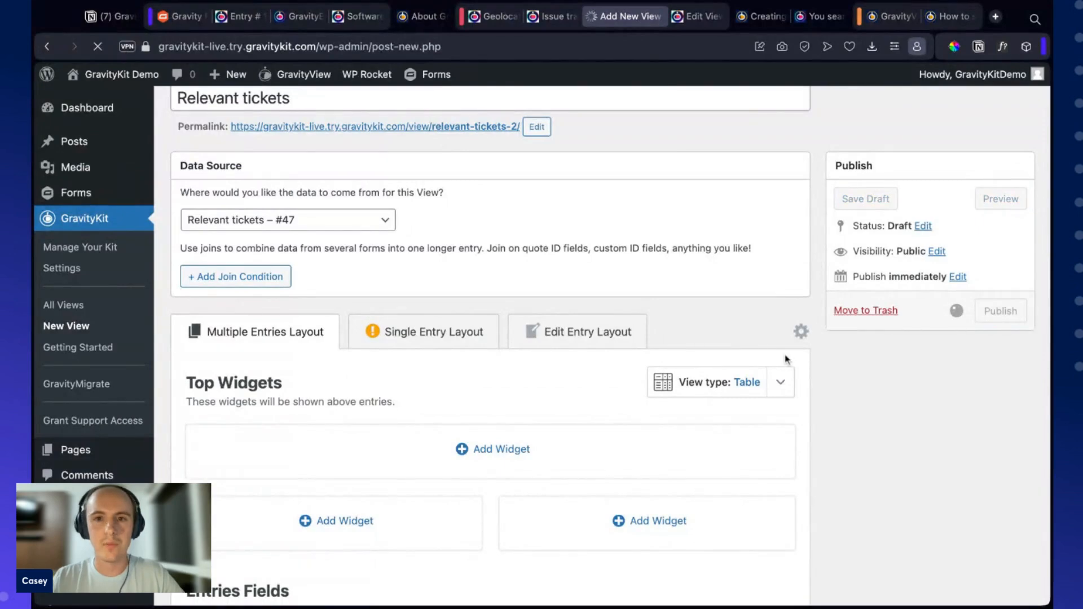
scroll(744, 330, down, 2)
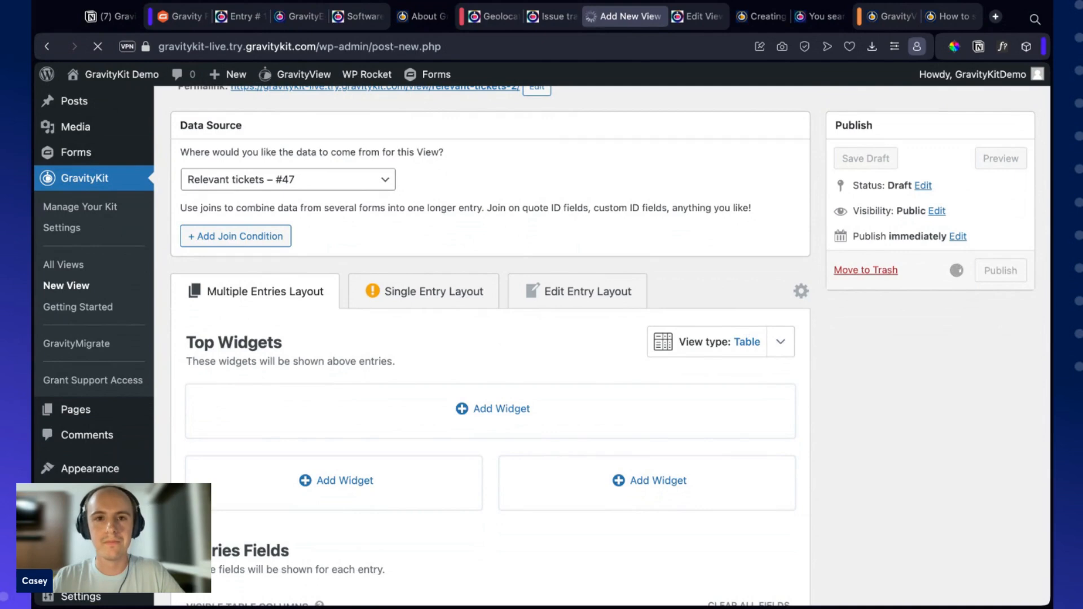
scroll(805, 372, down, 2)
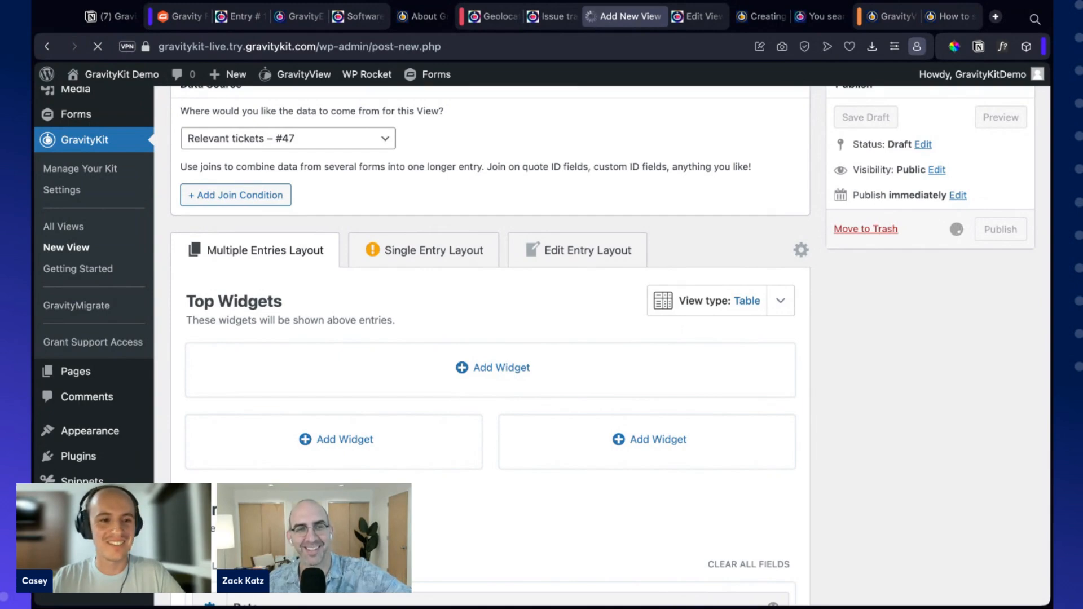
scroll(490, 338, down, 1)
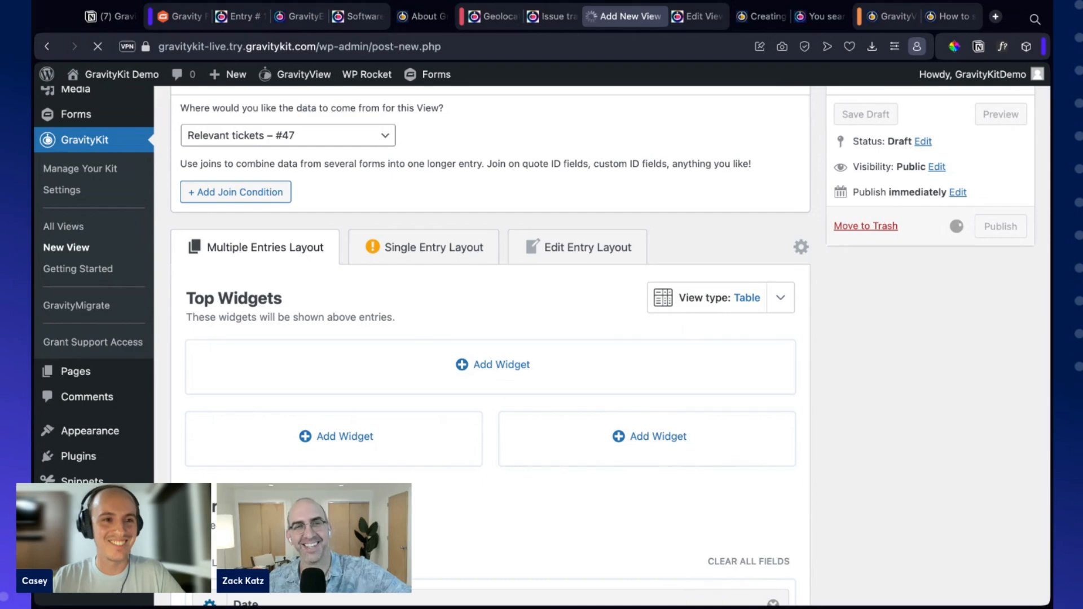
Step: Remove the second Custom Content field from the visible table columns
scroll(610, 380, down, 7)
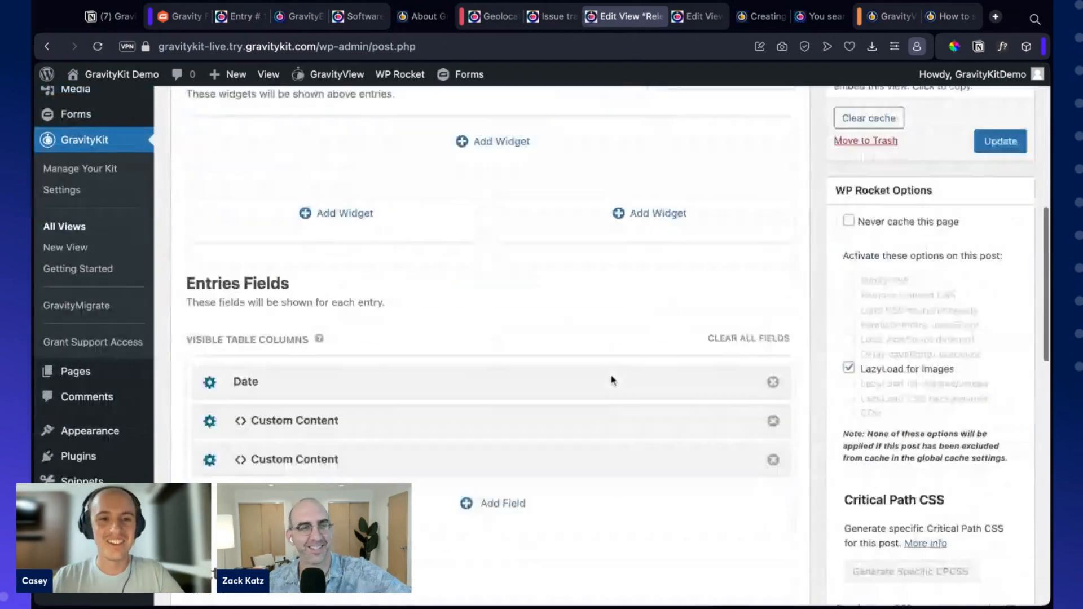
scroll(611, 379, down, 3)
click(772, 338)
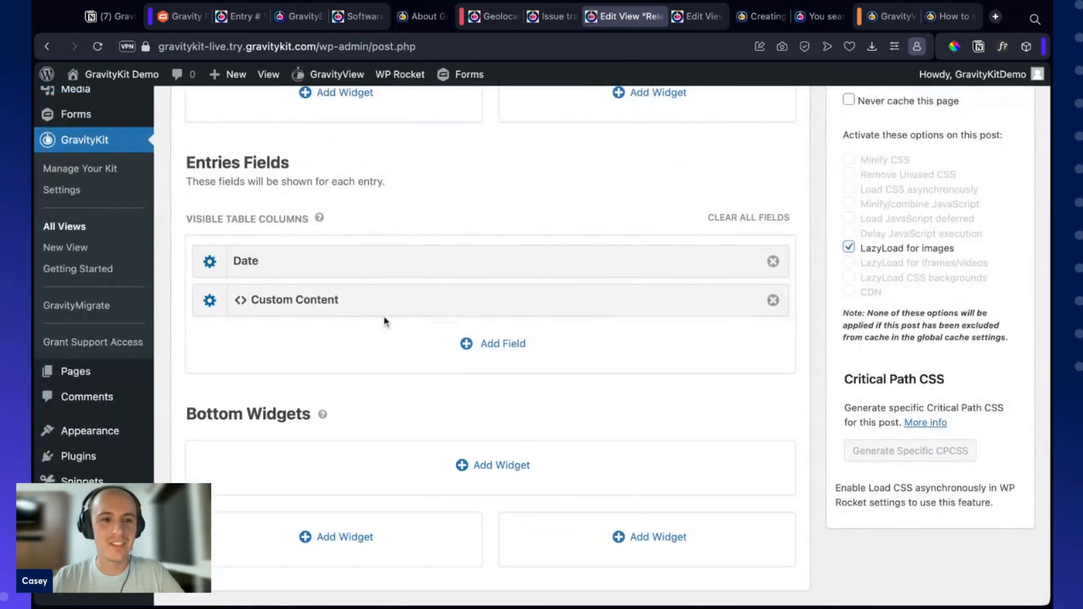
Step: Add the Ticket ID merge tag to the end of the support URL in the remaining Custom Content field's link
click(216, 305)
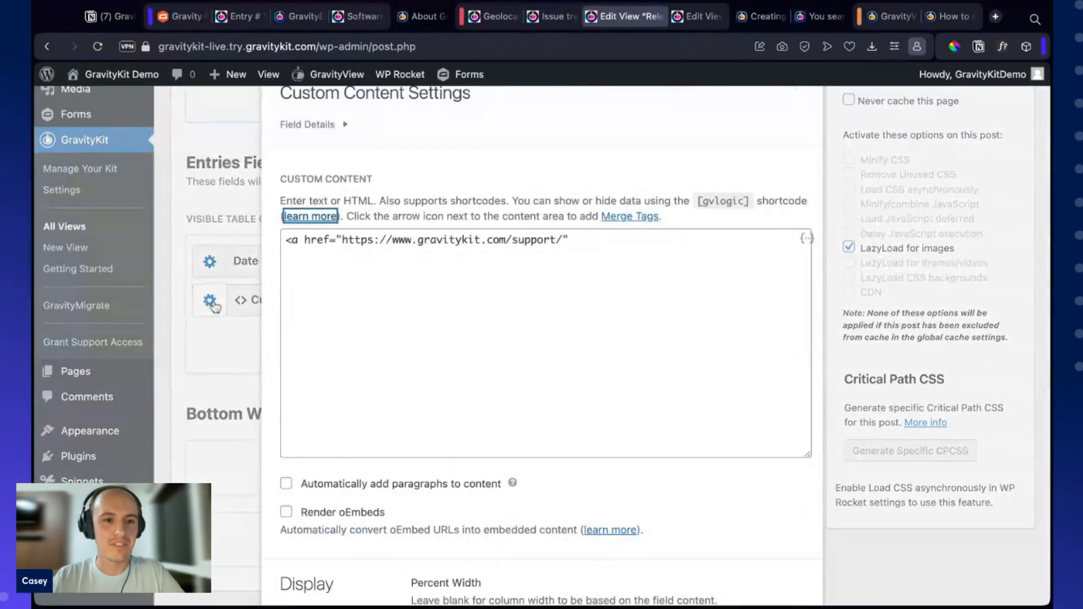
click(615, 238)
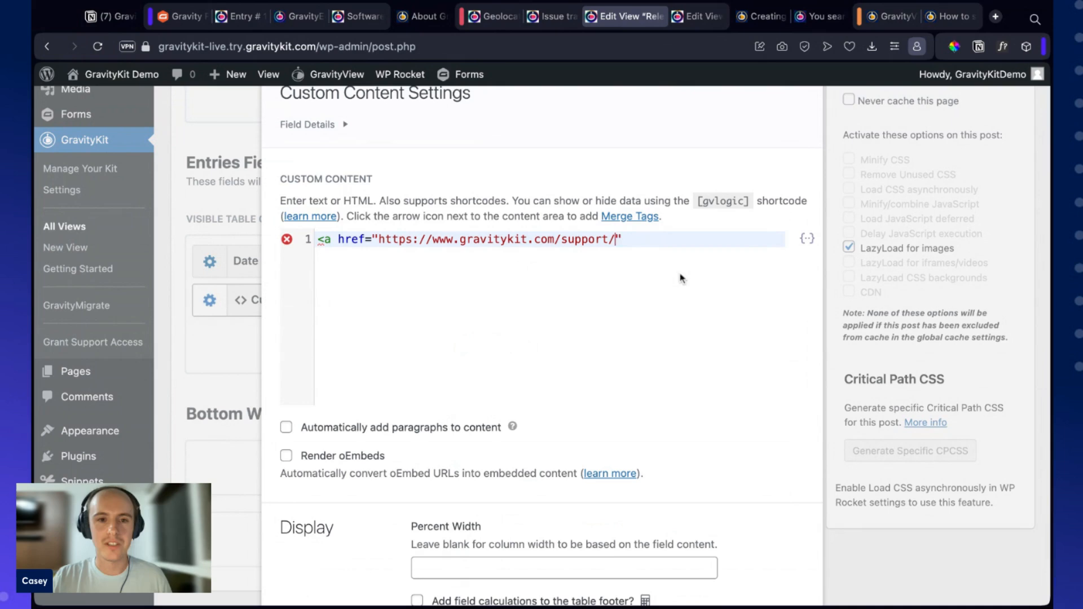
click(809, 238)
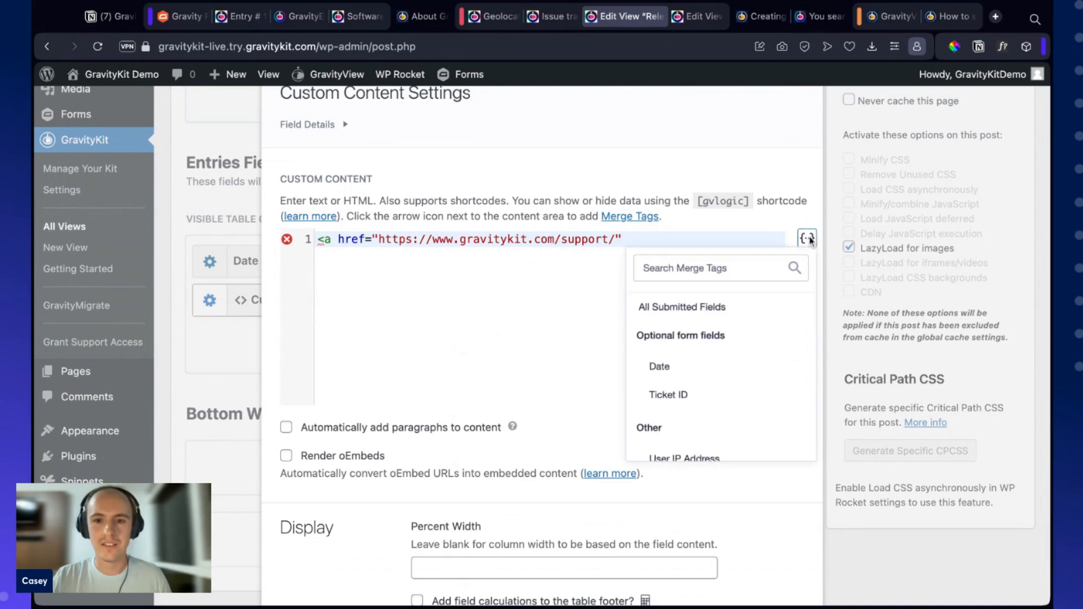
click(684, 393)
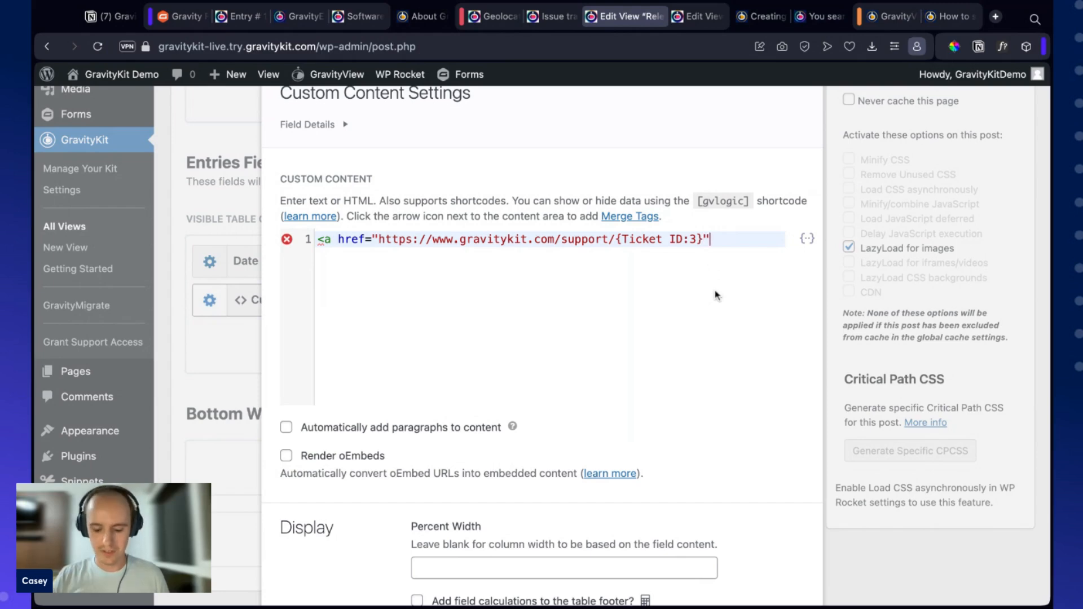
Step: Complete the anchor tag with the link text "#" followed by the Ticket ID merge tag, and close the Custom Content settings
text(>)
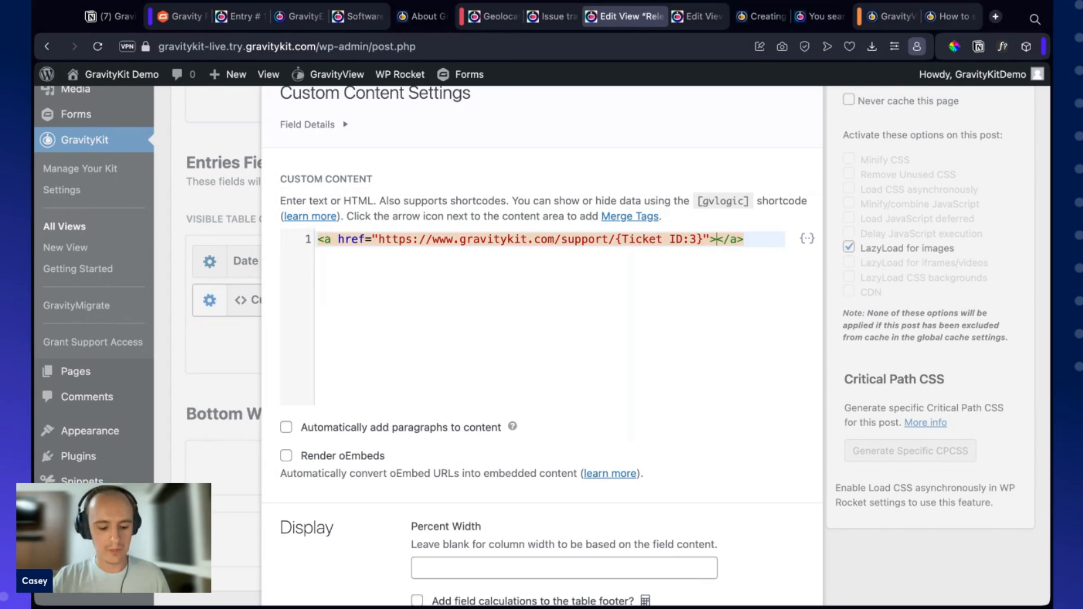
text(#)
click(807, 238)
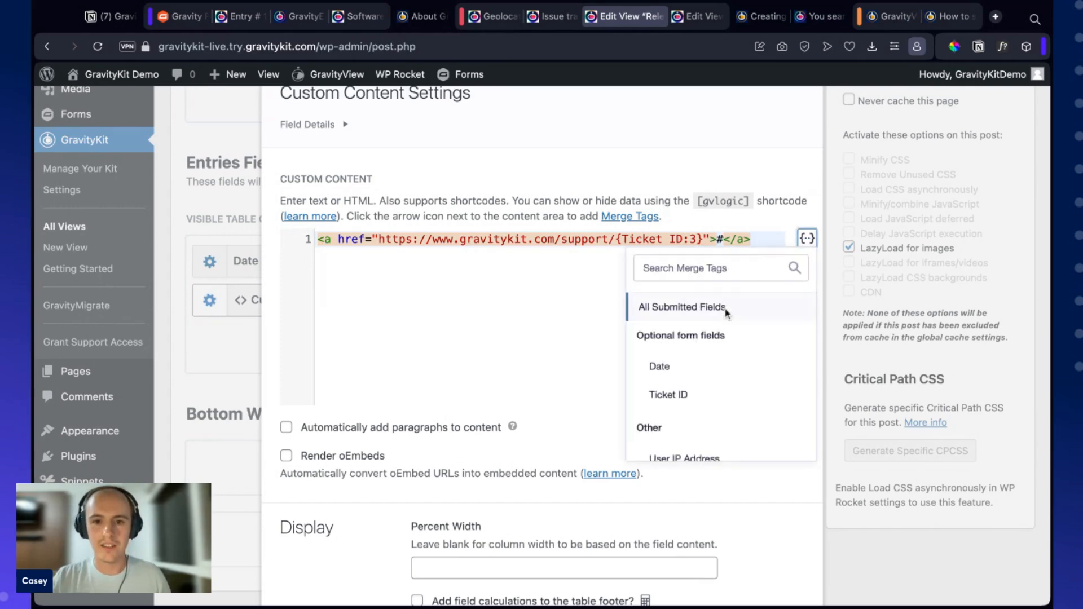
click(695, 394)
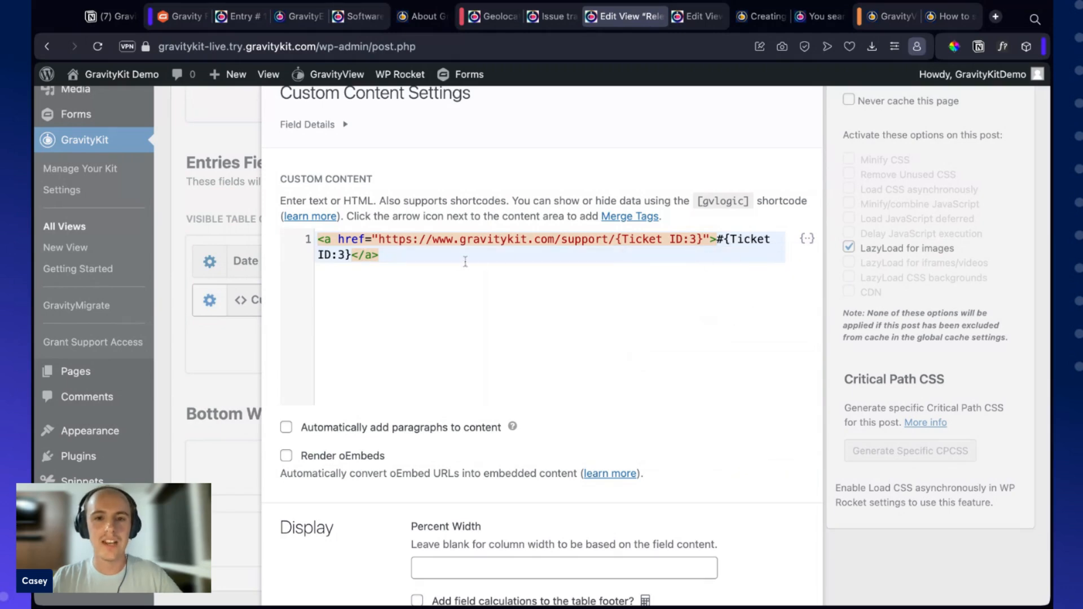
click(876, 326)
Step: Set the custom label of the Custom Content field to "Ticket ID"
scroll(546, 367, up, 1)
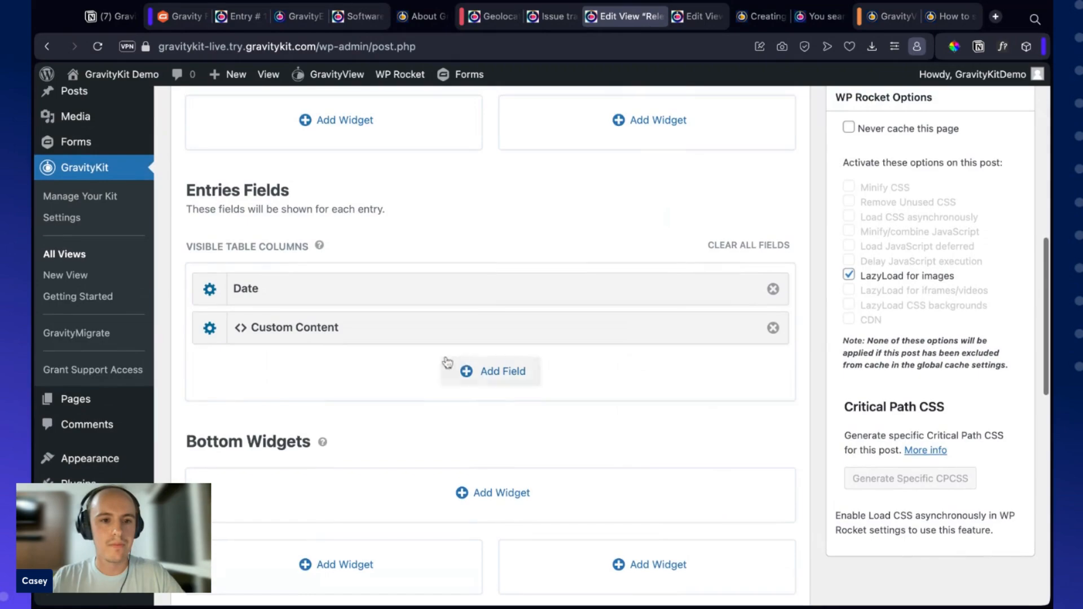
click(209, 330)
scroll(512, 350, down, 10)
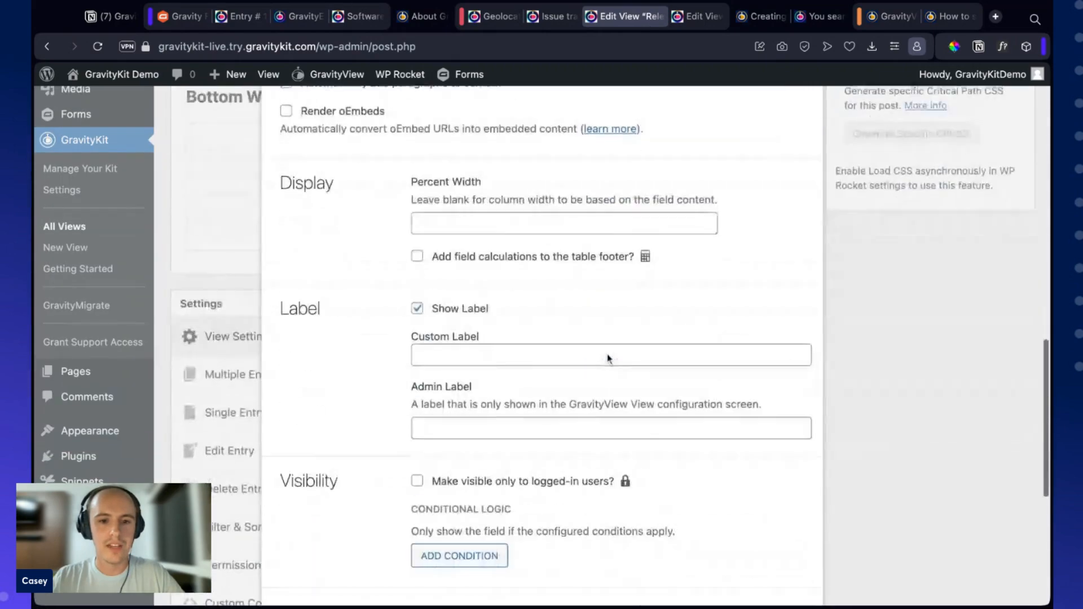
click(460, 338)
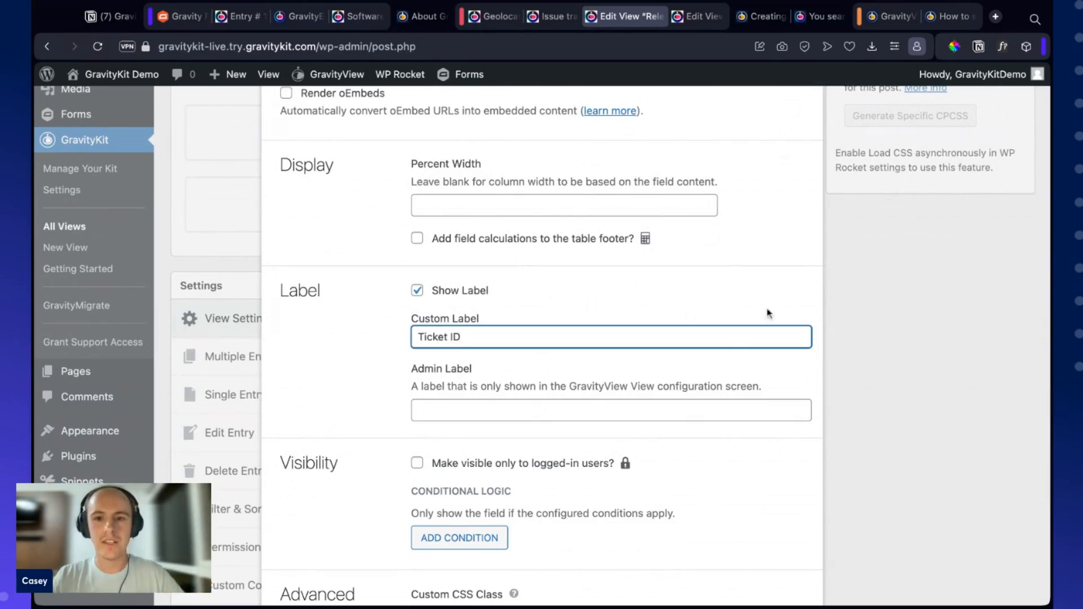
click(878, 310)
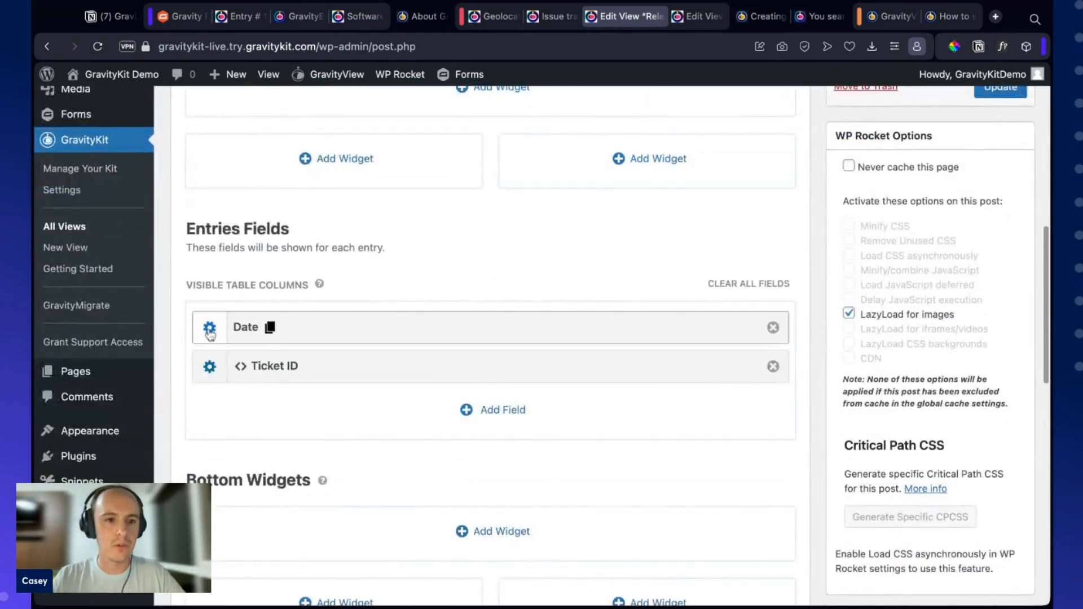
Step: Set the custom label of the Date field to "Date received"
click(271, 326)
scroll(495, 285, down, 3)
click(455, 312)
text(D)
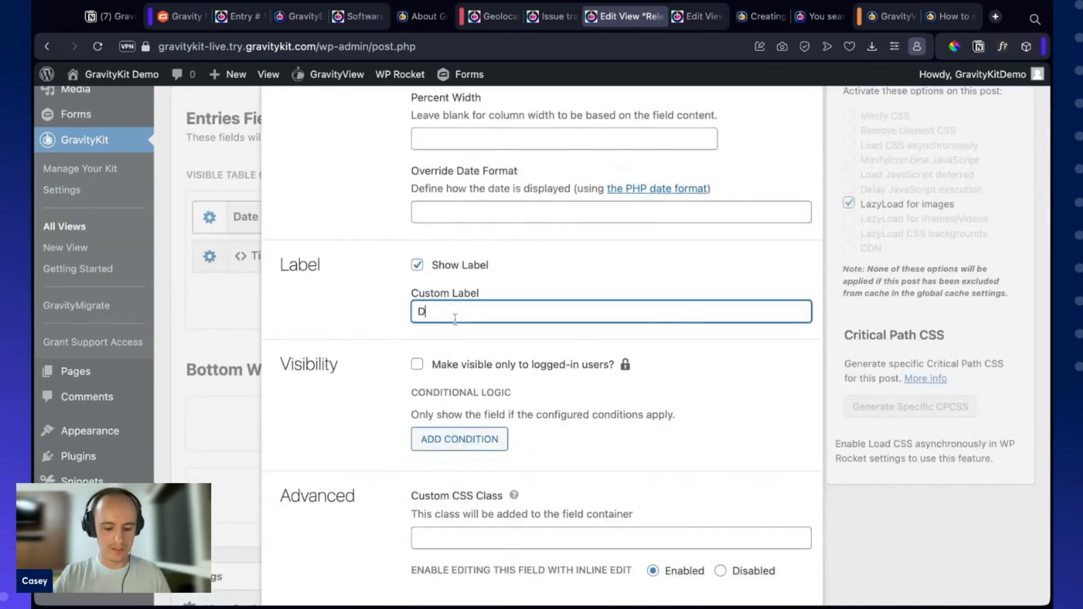
text(ate submitte)
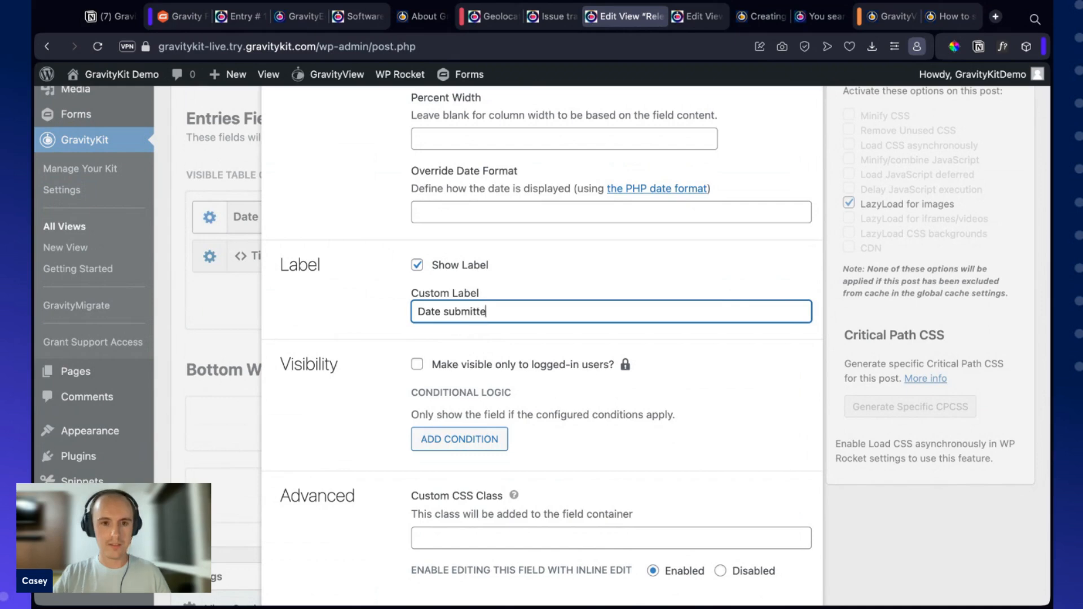
key(BackSpace)
key(BackSpace)
key(BackSpace)
key(BackSpace)
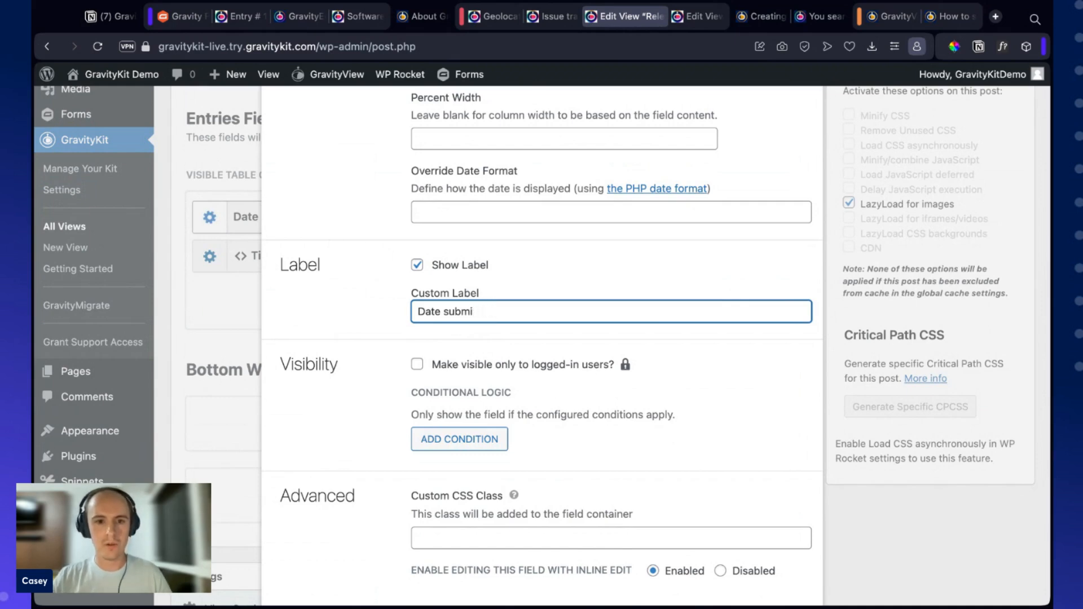
text(receive)
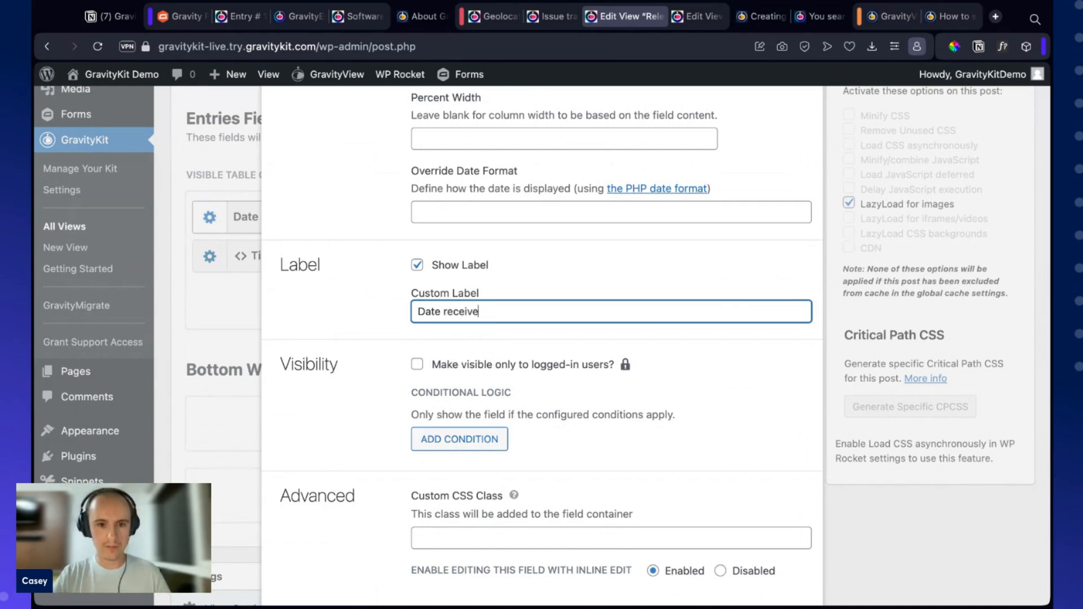
text(d)
click(887, 375)
scroll(671, 386, up, 2)
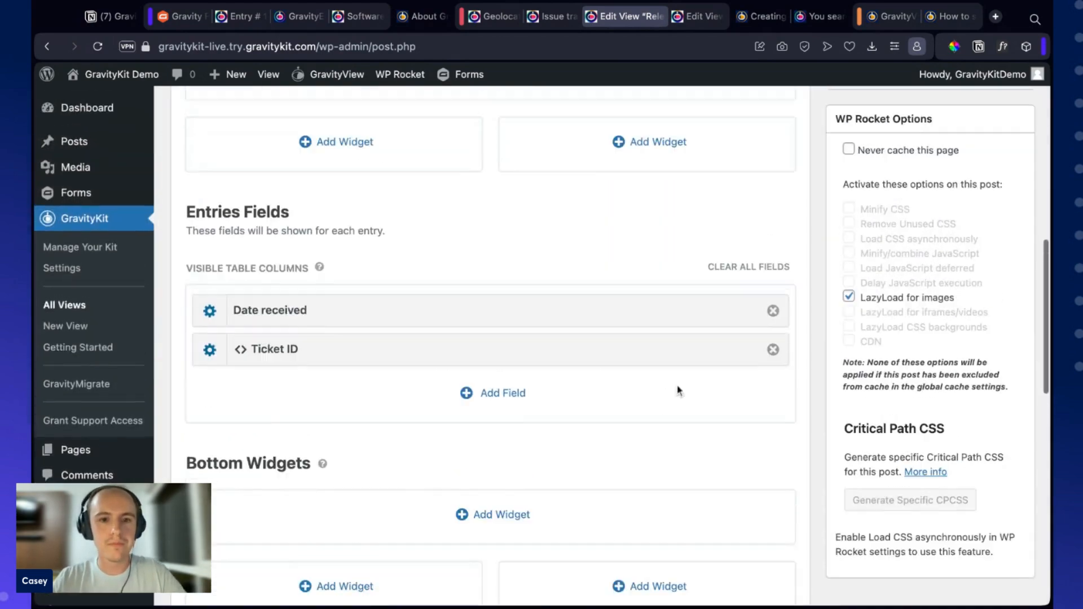
Step: Turn off "Show only approved entries" in the View's general settings
scroll(665, 344, down, 5)
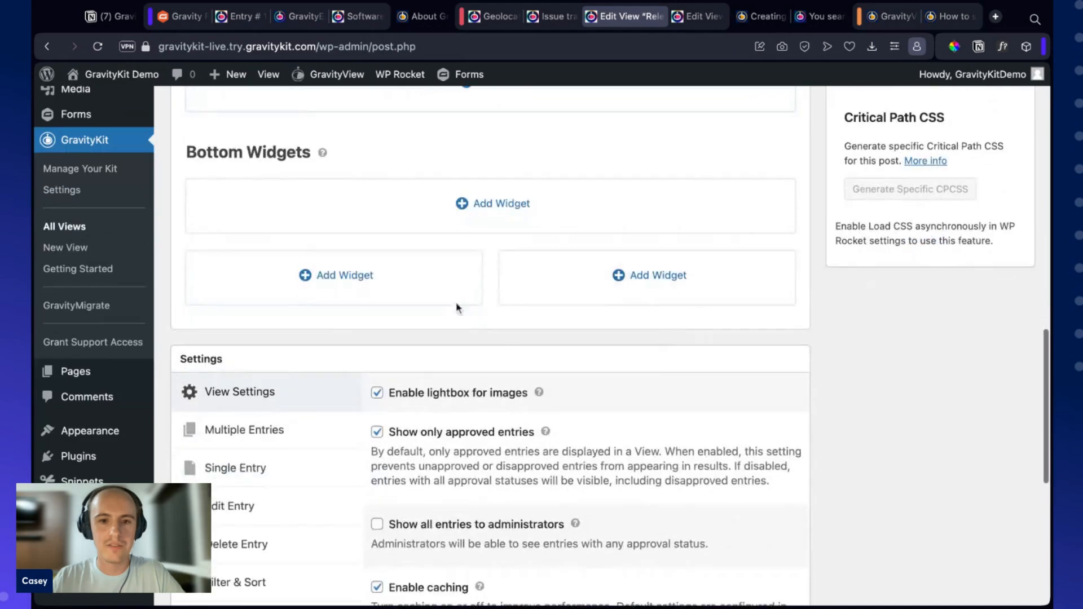
scroll(535, 254, down, 6)
scroll(467, 309, up, 2)
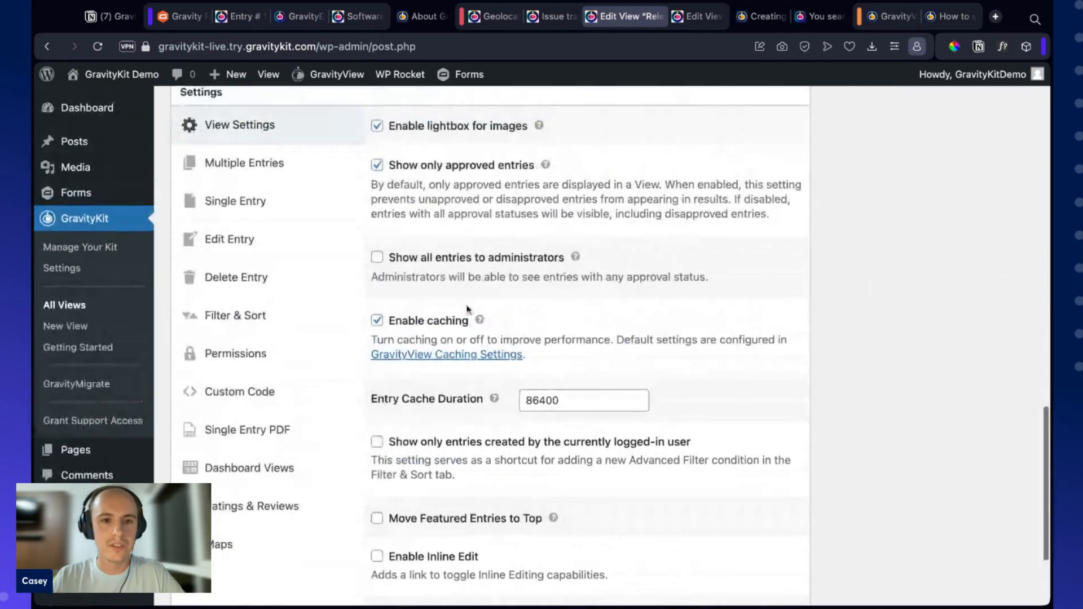
scroll(432, 213, up, 1)
scroll(429, 209, up, 1)
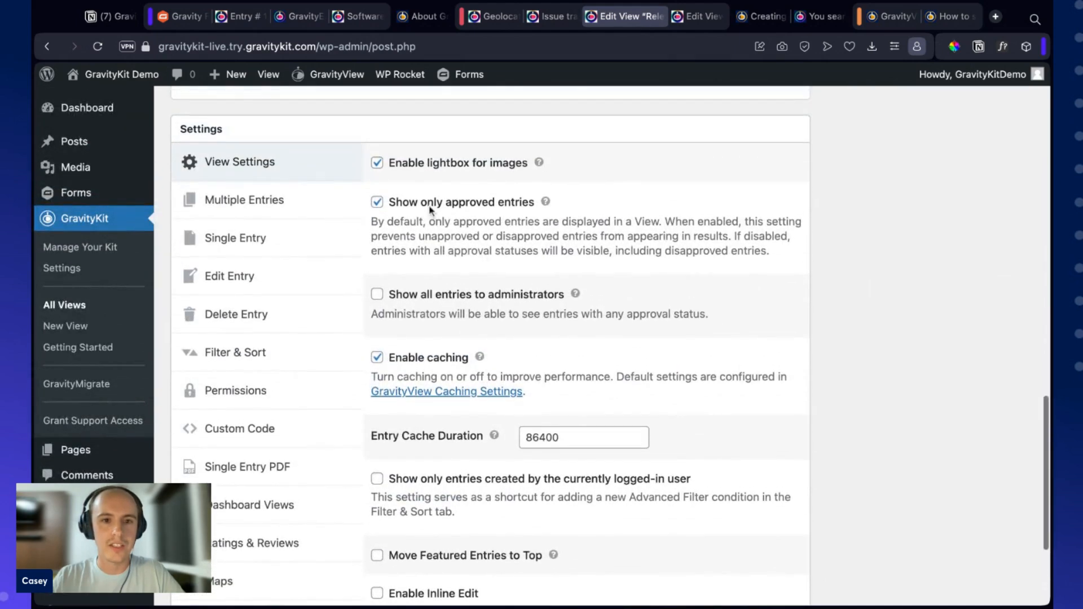
click(431, 206)
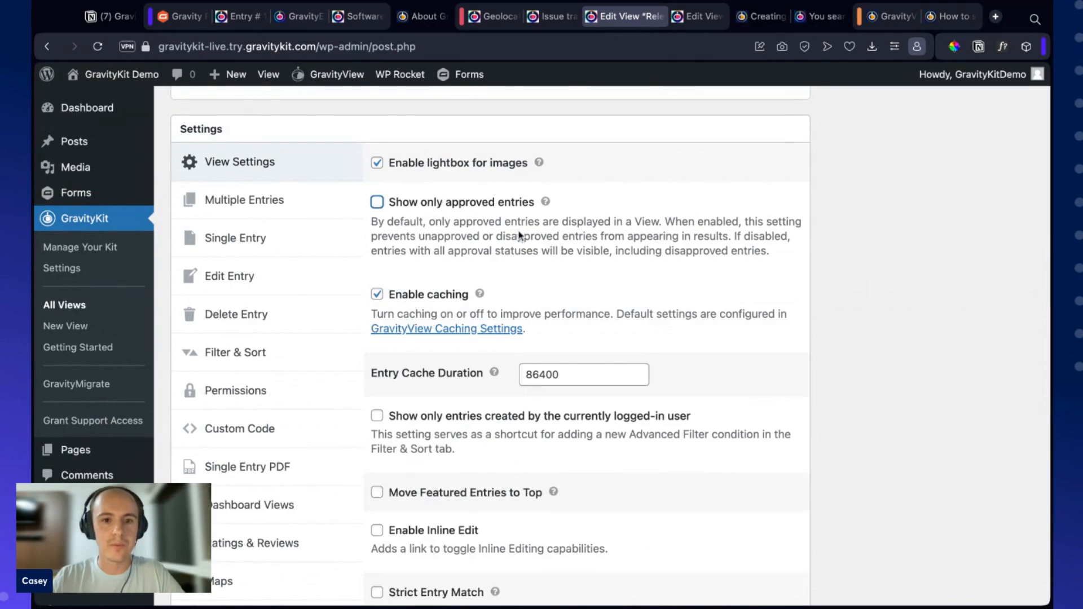
Step: Update the "Relevant tickets" View to save its changes
scroll(542, 256, up, 15)
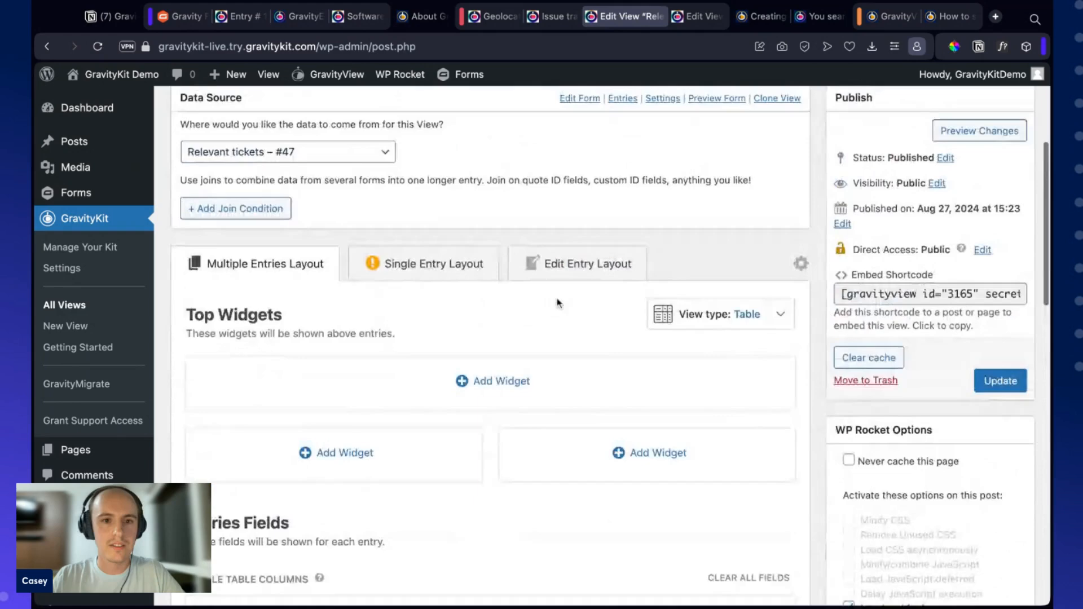
scroll(558, 304, up, 1)
click(1000, 401)
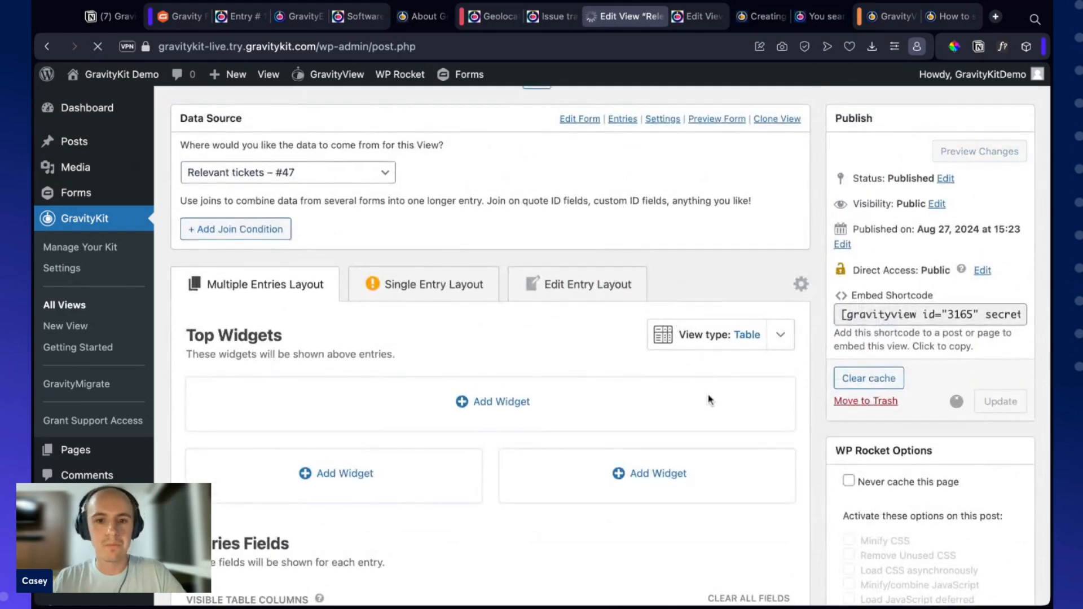
scroll(708, 400, down, 2)
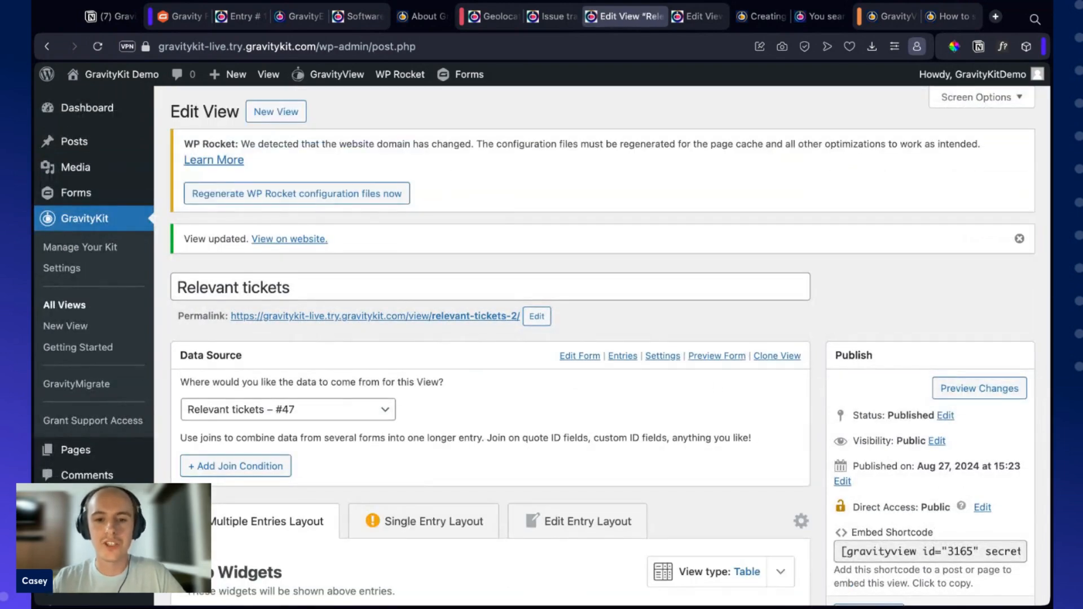
Step: Switch to the open "Issue tracker" View editor and show its Single Entry Layout
scroll(659, 379, down, 1)
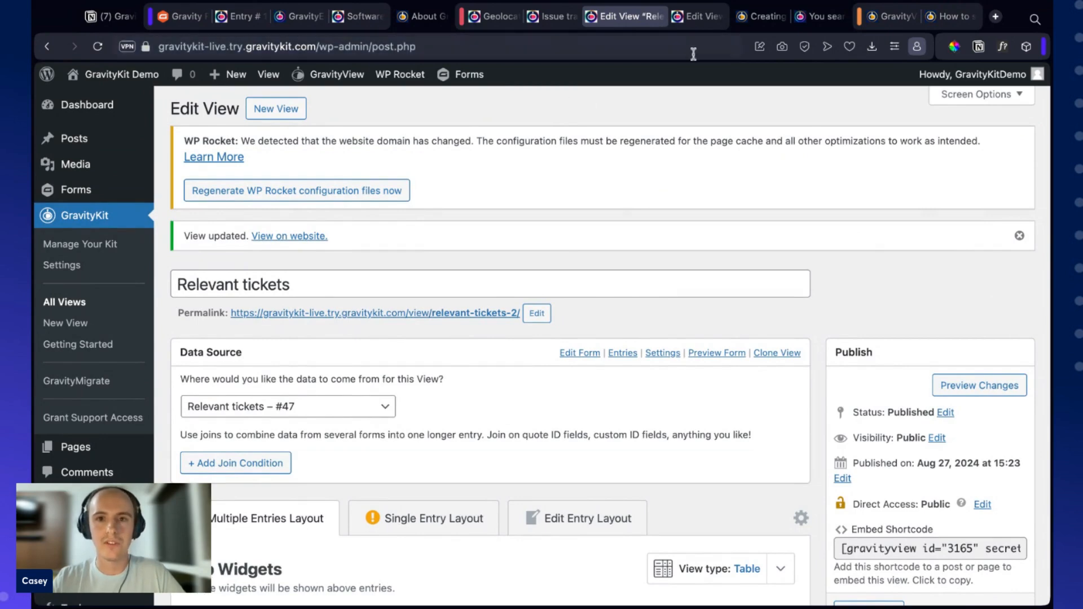
click(701, 17)
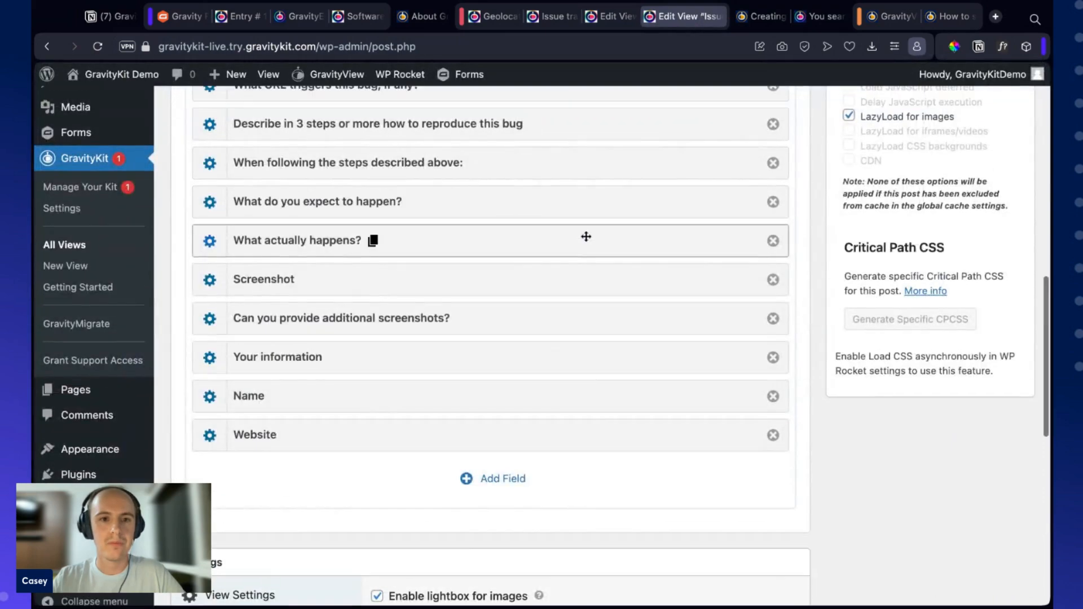
scroll(586, 236, up, 10)
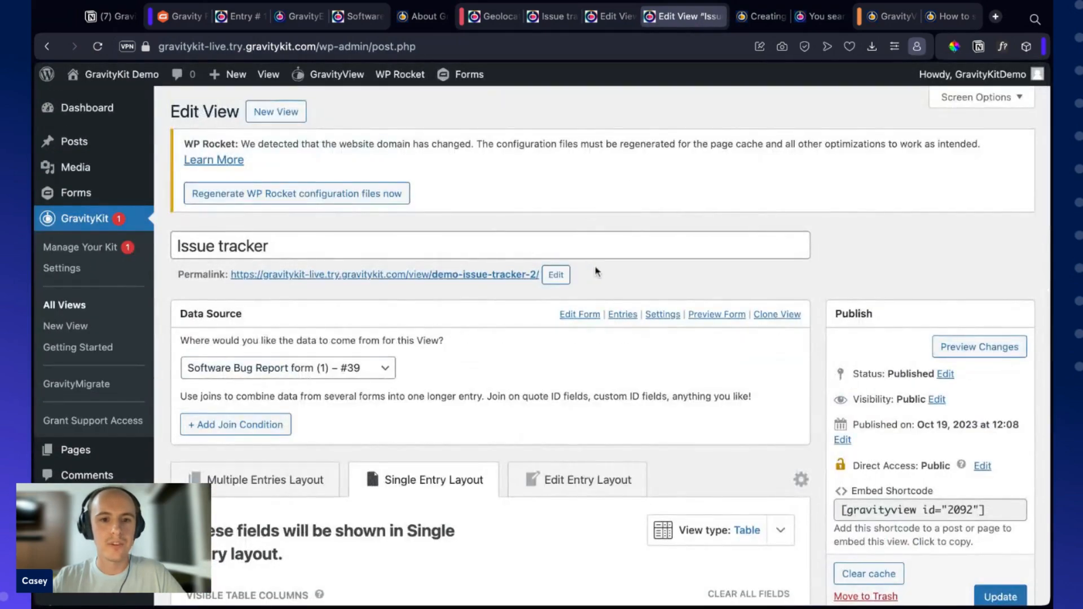
scroll(596, 272, down, 5)
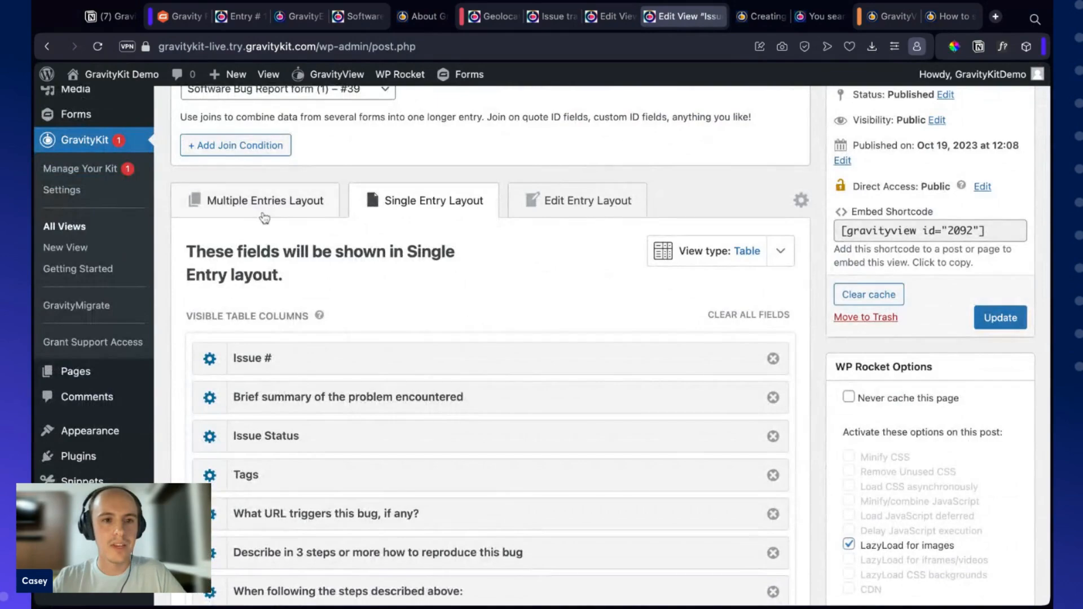
click(265, 210)
click(394, 204)
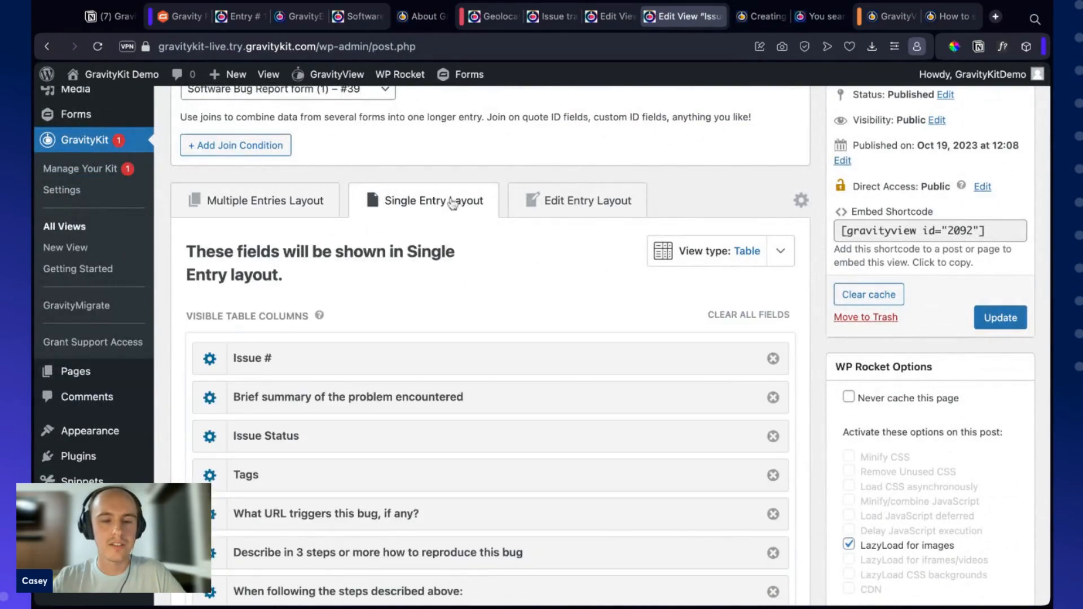
Step: Look up the Gravity Forms field among the fields available for the Single Entry Layout by filtering for "form", and close the field list
scroll(538, 269, down, 9)
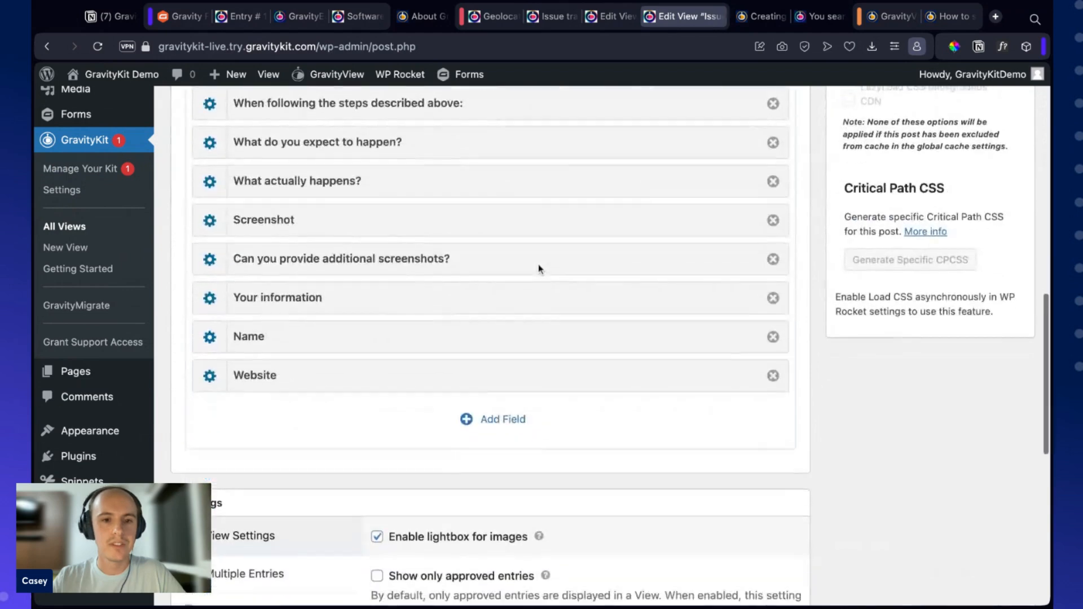
scroll(538, 264, down, 2)
click(496, 322)
scroll(718, 344, down, 1)
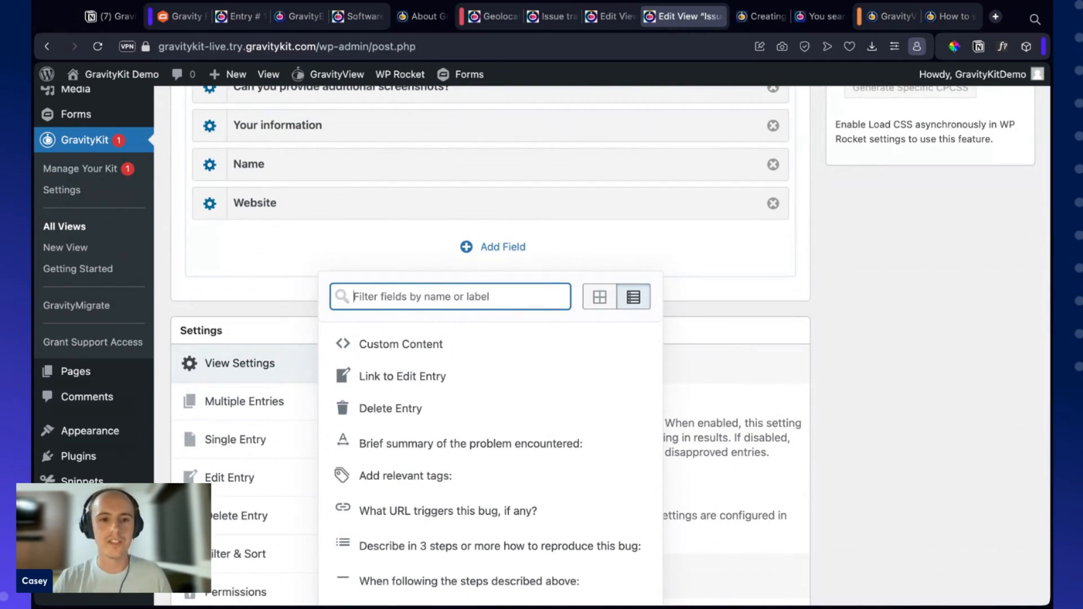
text(form)
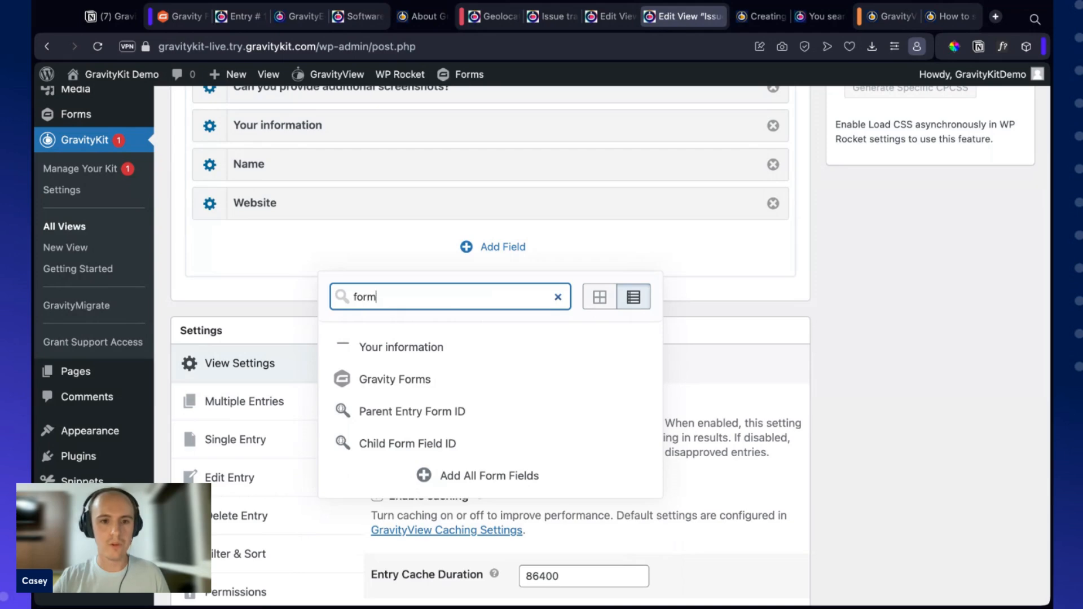
click(422, 387)
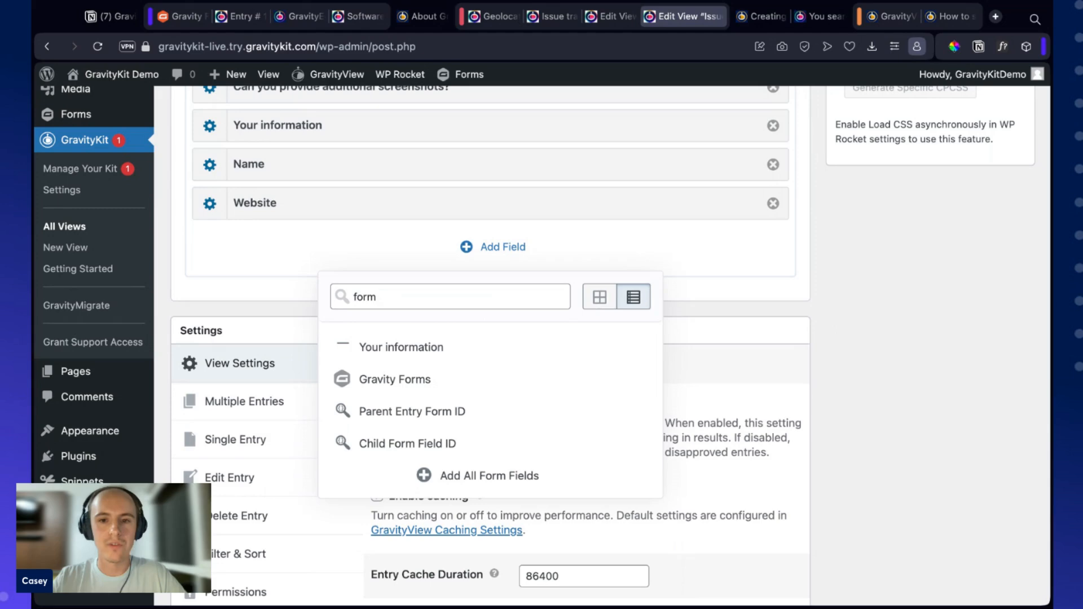
click(777, 299)
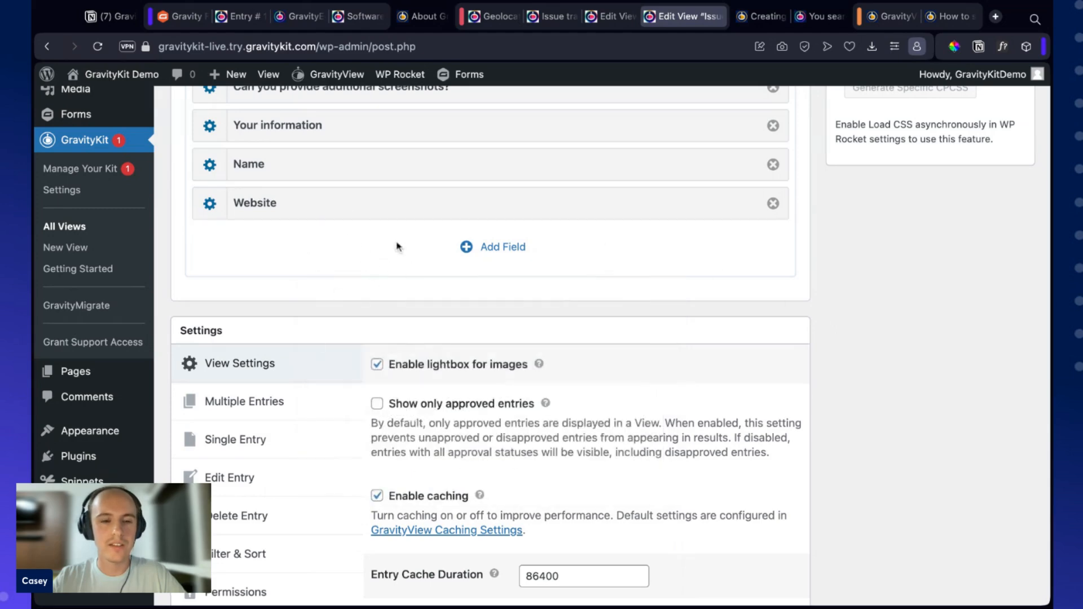
Step: Add a Gravity Forms field below the Website field in the Single Entry Layout
scroll(468, 293, up, 1)
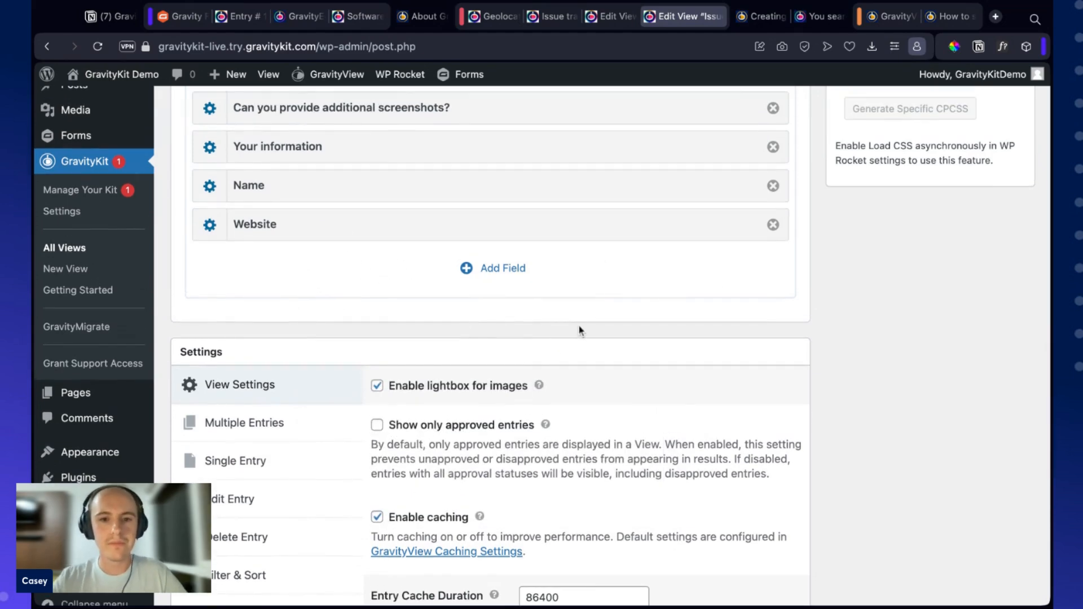
scroll(580, 331, up, 2)
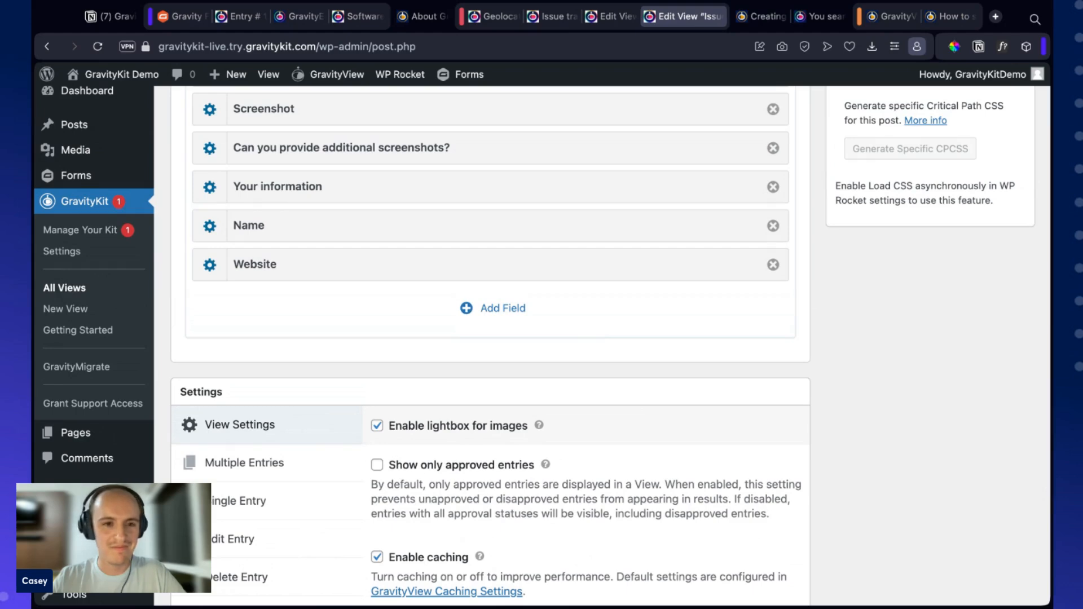
scroll(550, 354, up, 1)
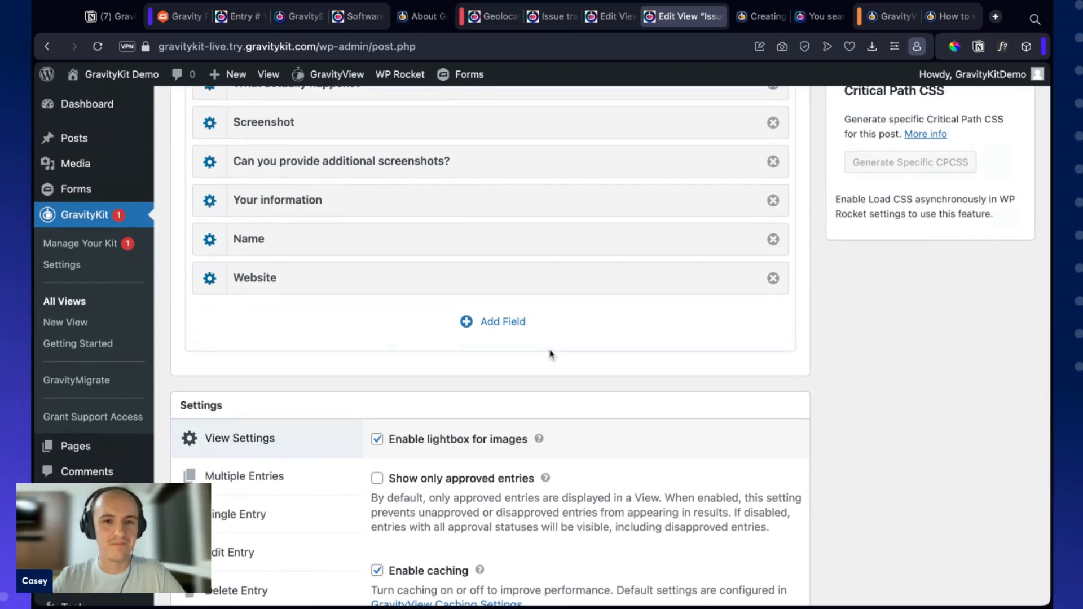
scroll(403, 377, up, 3)
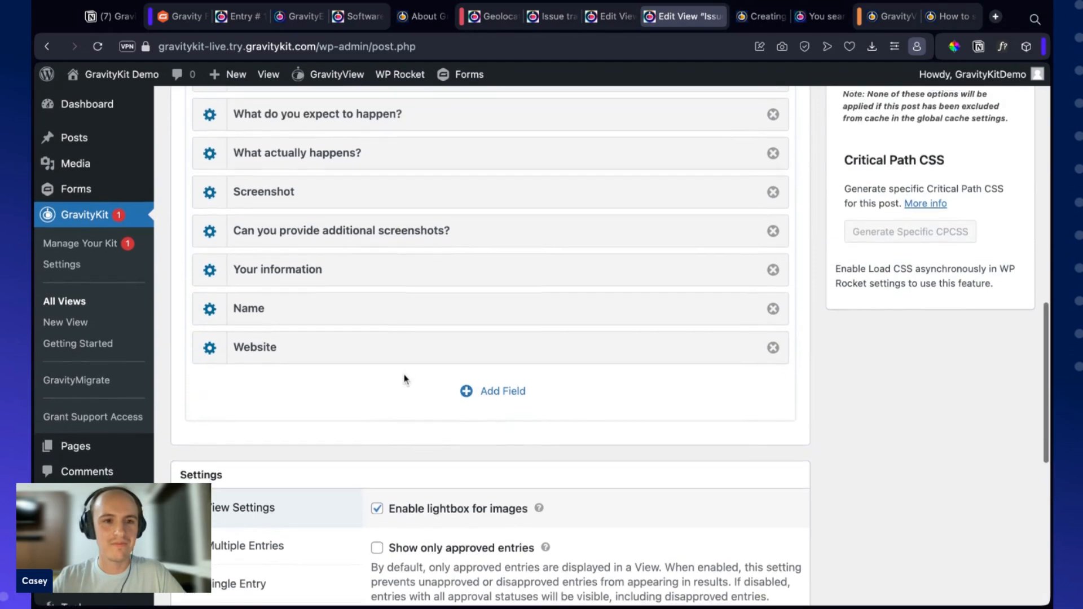
scroll(404, 377, down, 1)
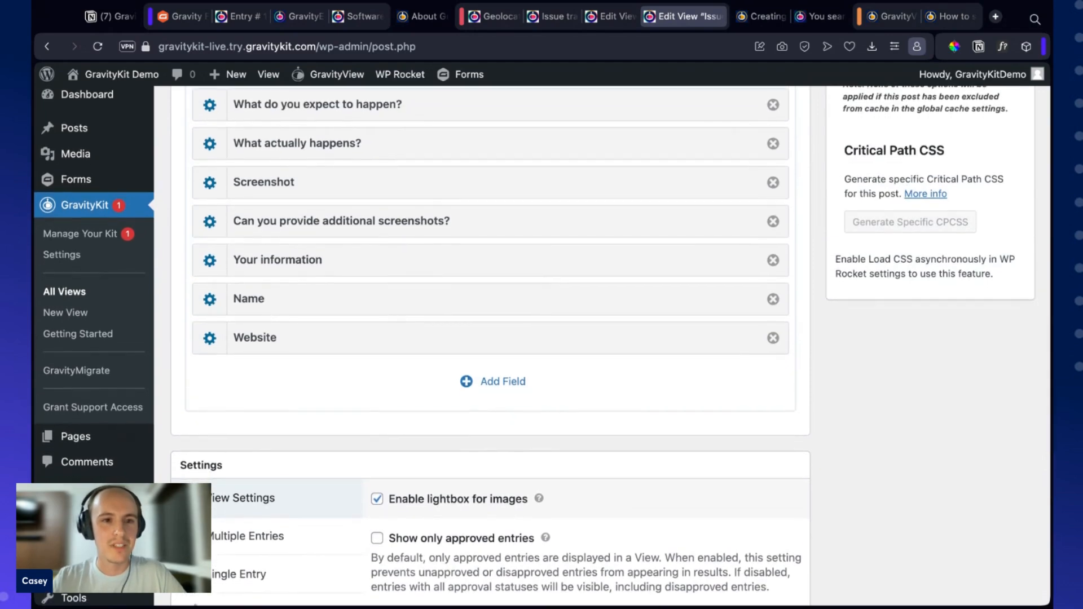
scroll(489, 346, down, 2)
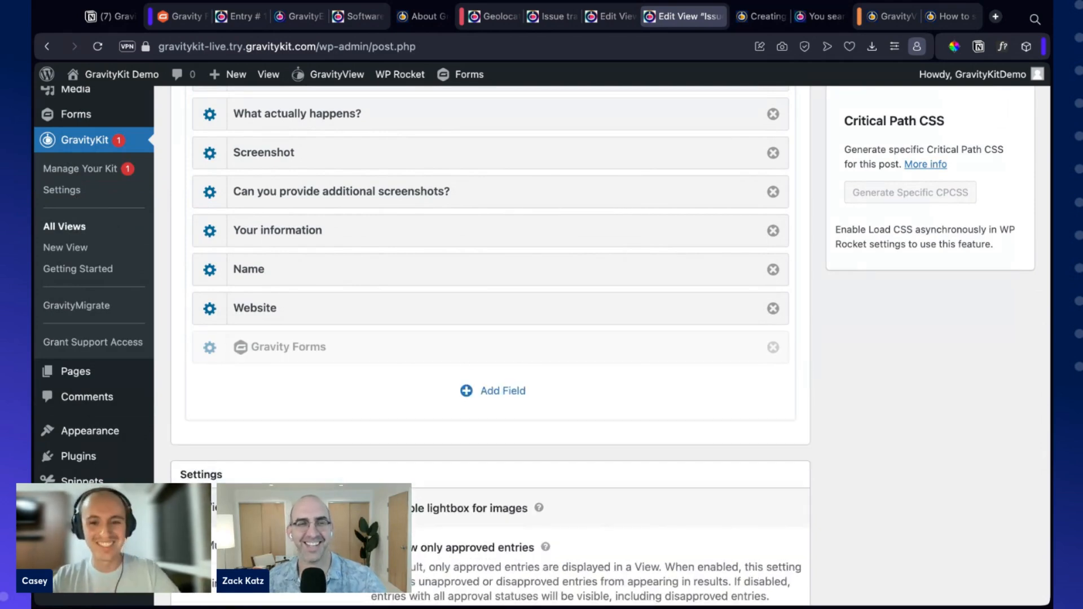
Step: Set the Gravity Forms field to display the "Relevant tickets (#47)" form
scroll(490, 346, down, 1)
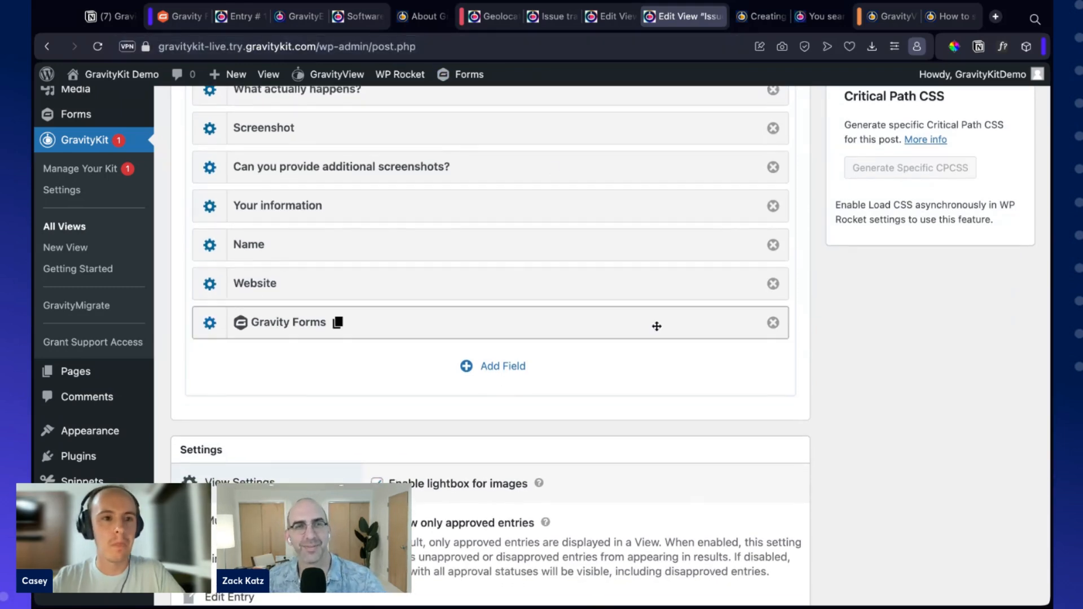
scroll(447, 333, down, 1)
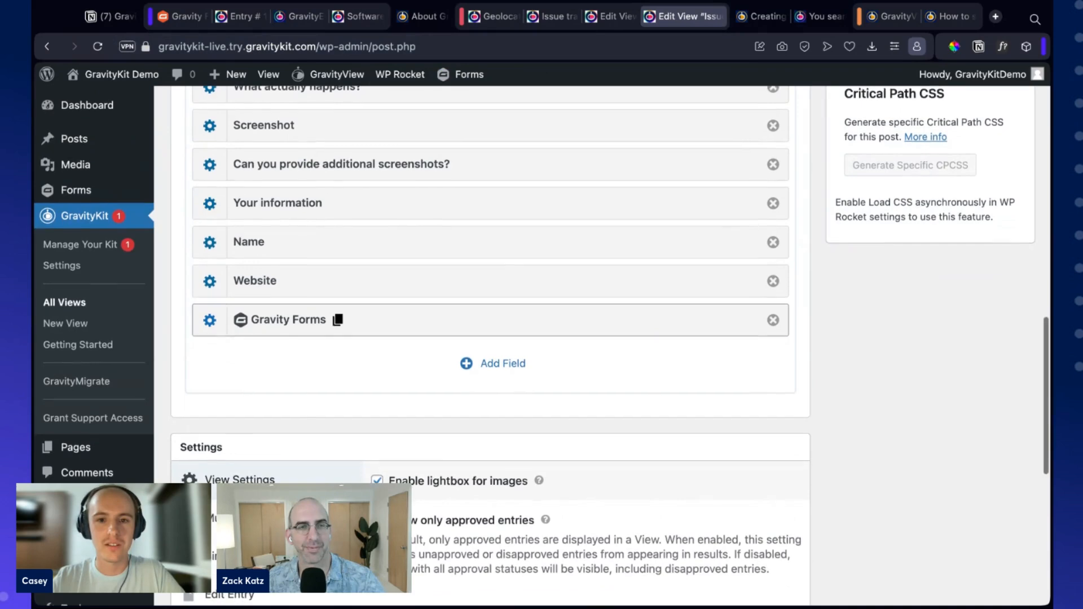
scroll(338, 361, down, 2)
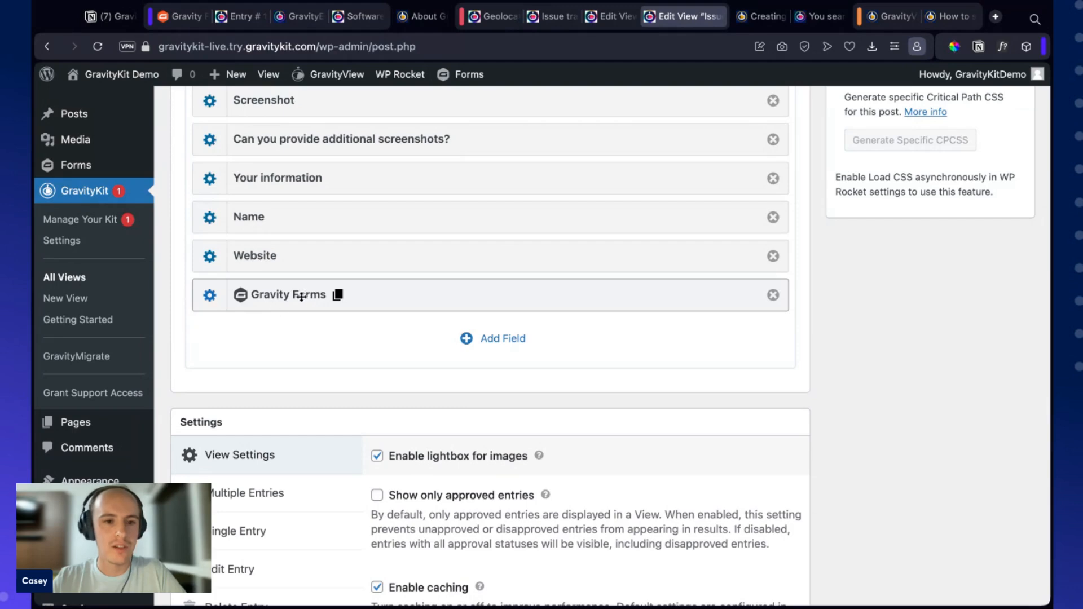
click(210, 296)
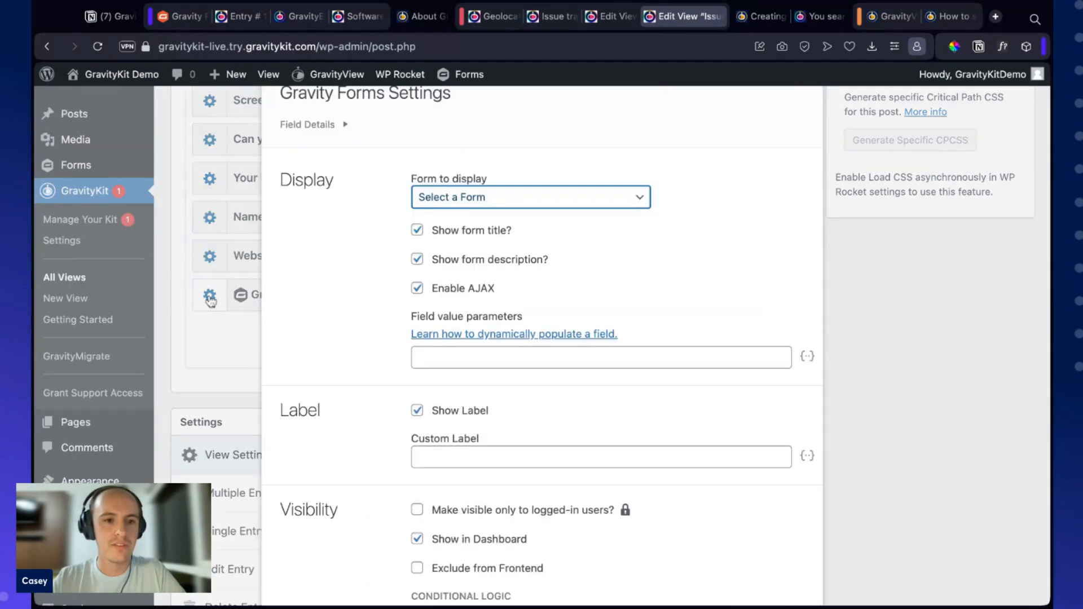
click(642, 202)
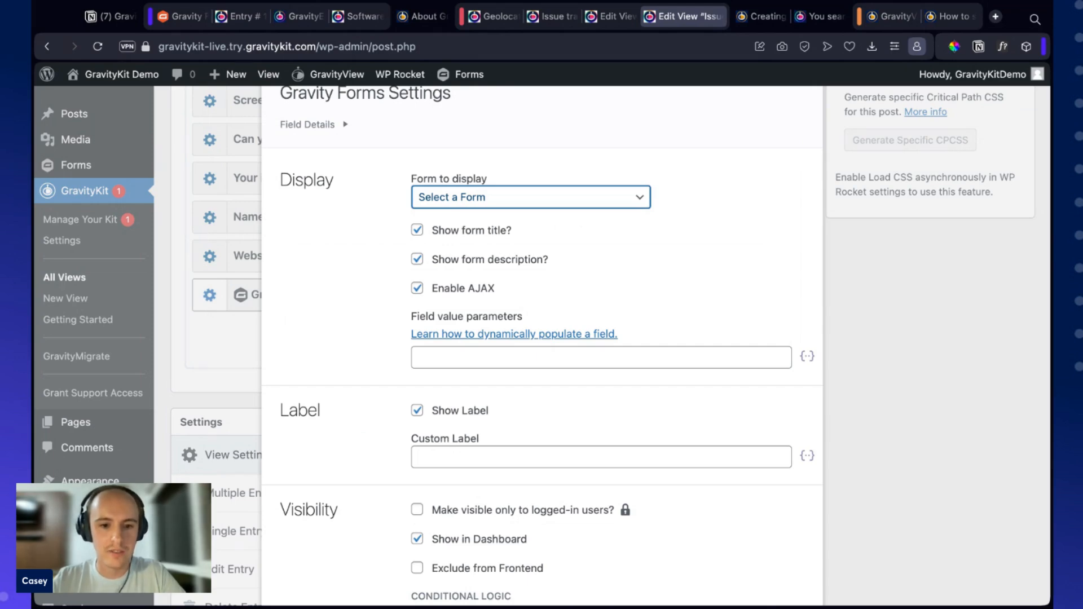
click(500, 303)
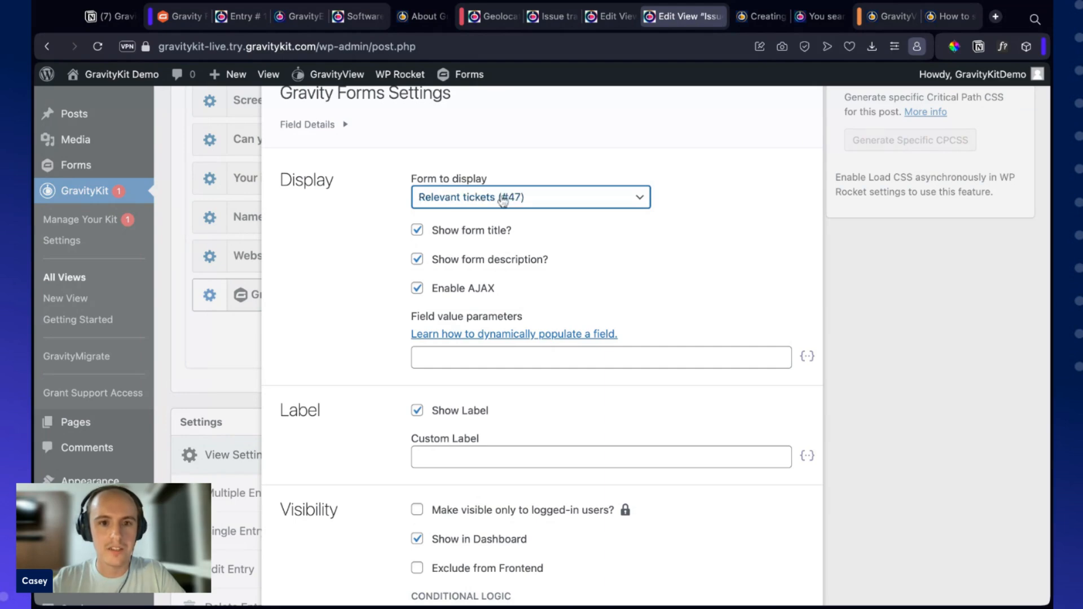
Step: Turn off the form title and form description for the embedded form, keep AJAX enabled, and close the field's settings
click(458, 232)
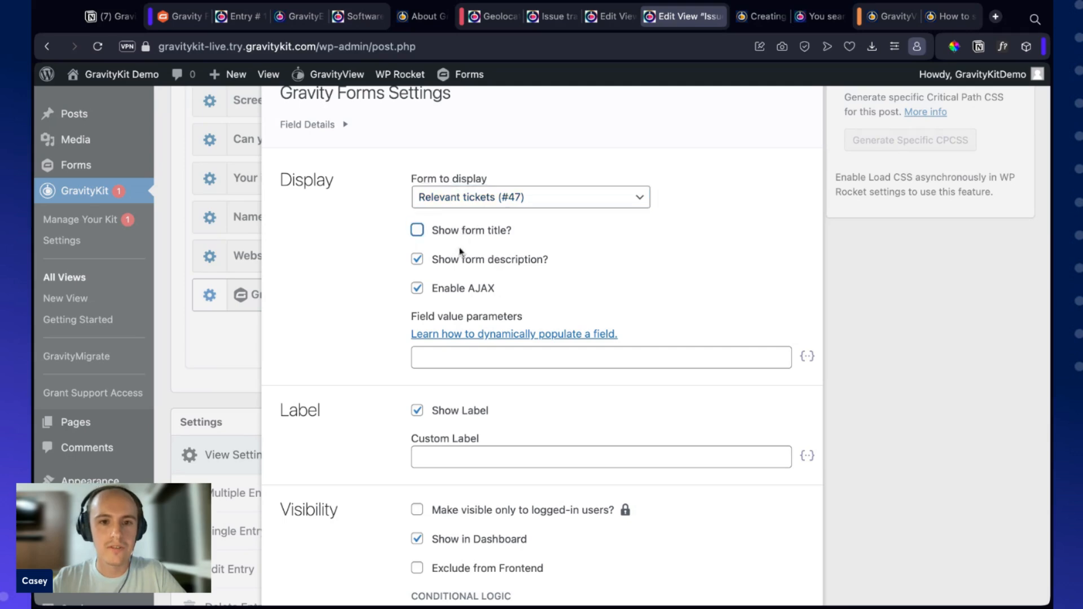
click(465, 261)
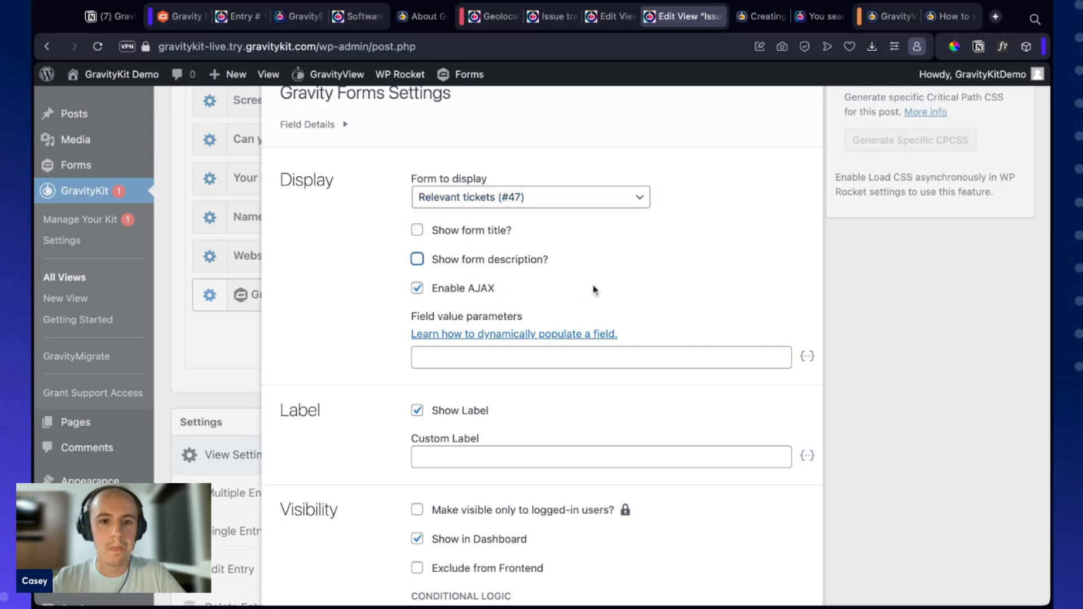
click(649, 290)
click(471, 287)
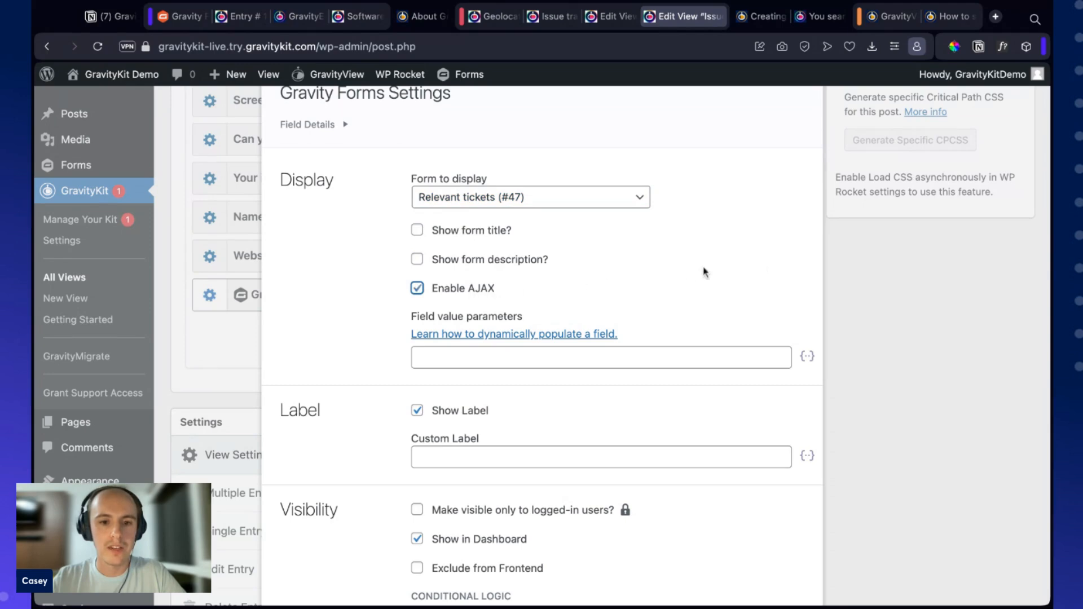
scroll(688, 273, down, 3)
scroll(686, 272, up, 5)
scroll(636, 297, down, 1)
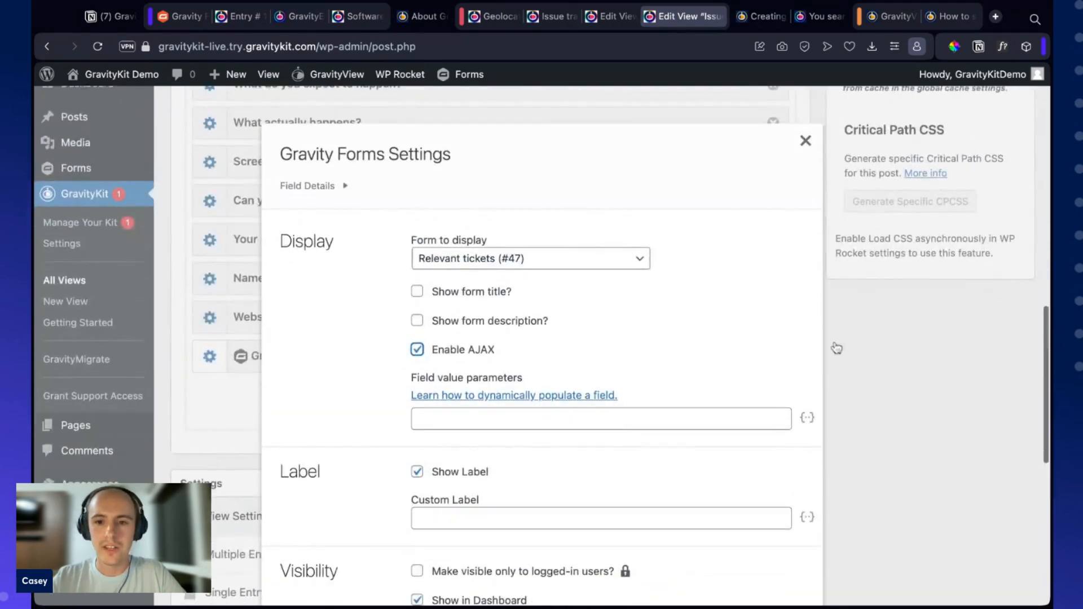
click(832, 346)
Step: Add a GravityView View field below the Gravity Forms field, filtering the available fields for "view", and close the field list
scroll(564, 377, down, 1)
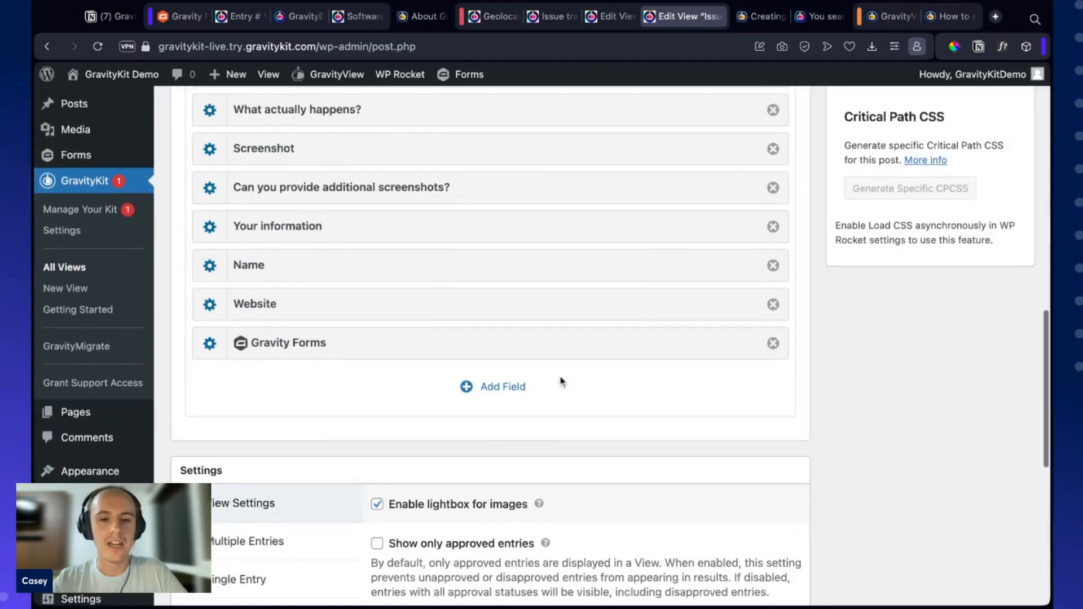
scroll(562, 382, down, 5)
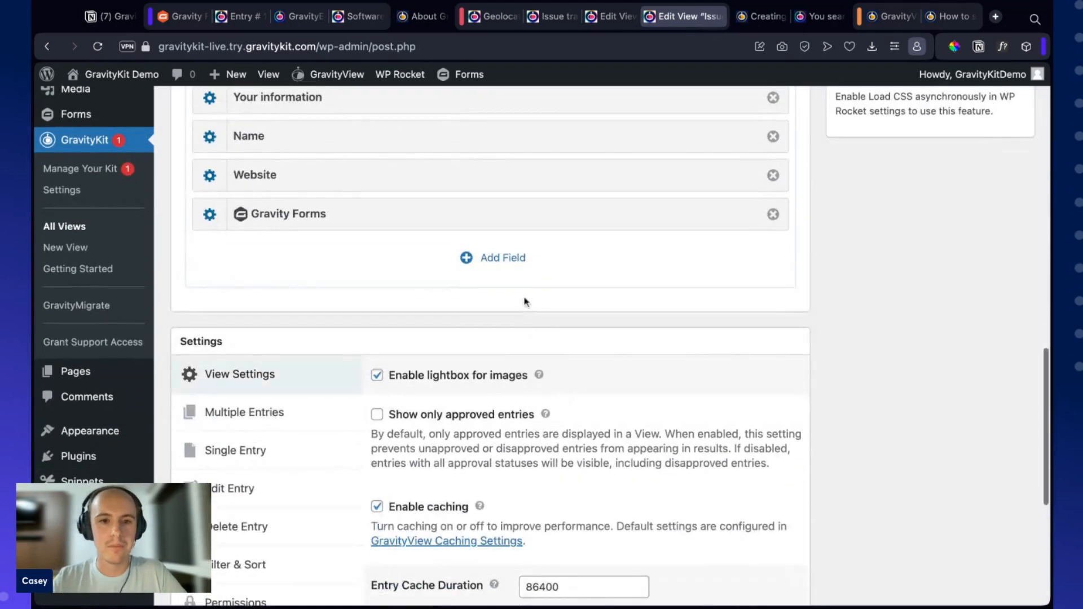
click(498, 284)
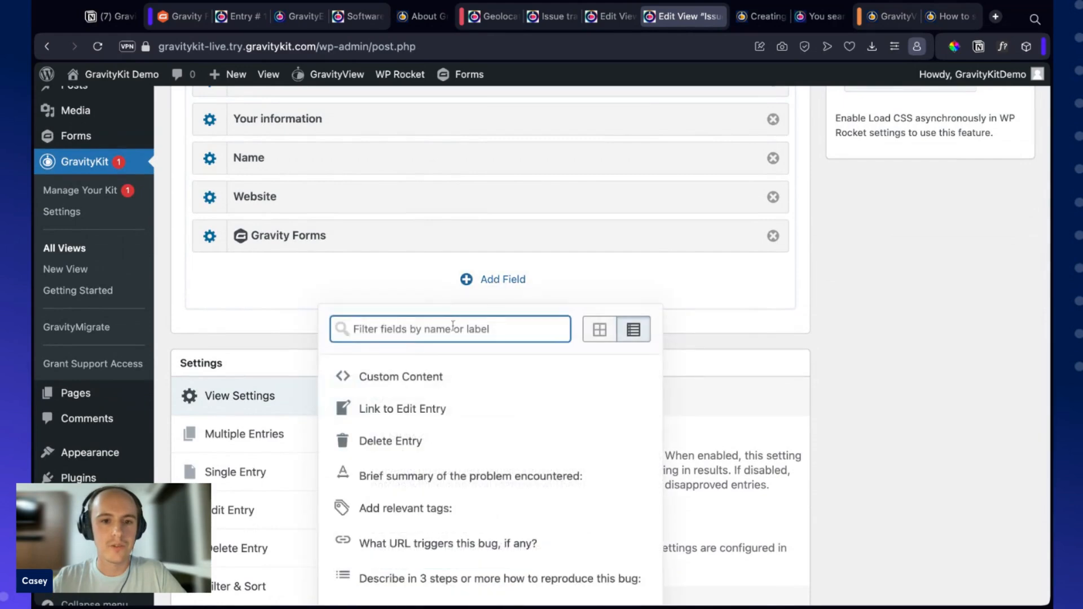
text(view)
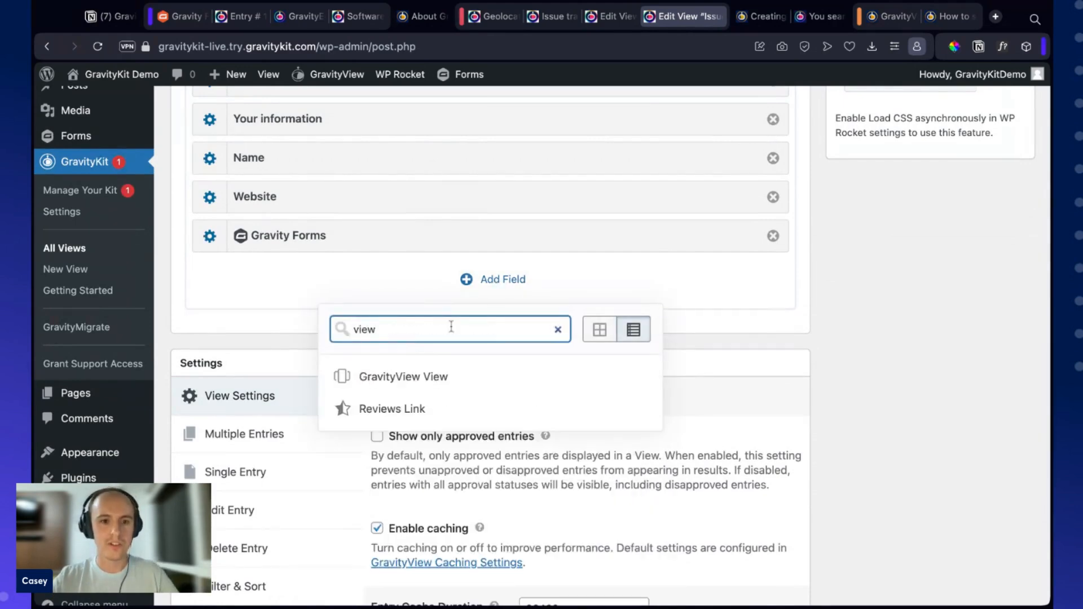
click(422, 379)
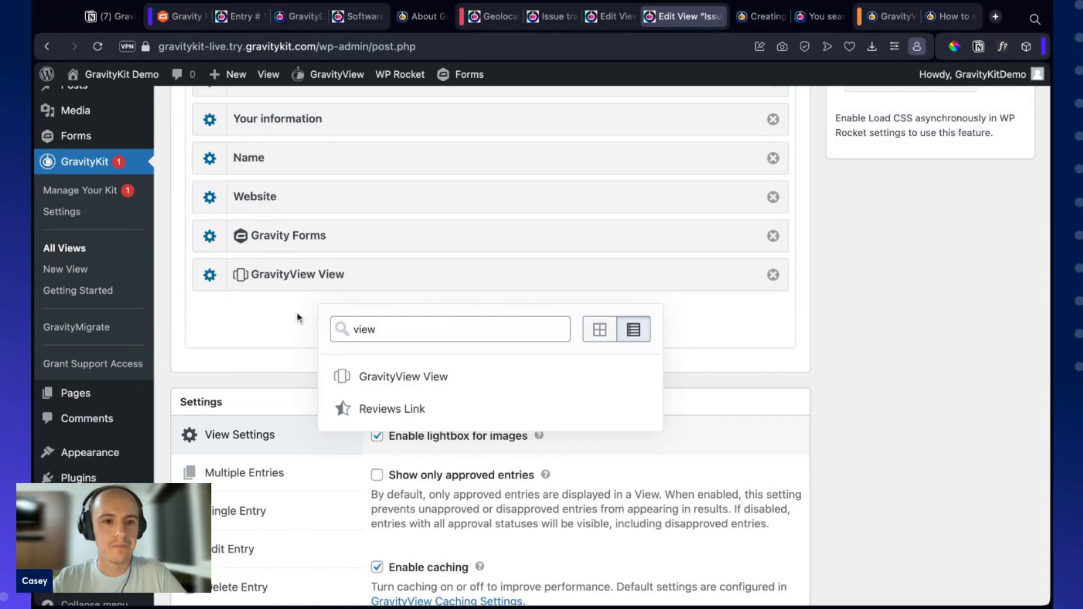
click(297, 317)
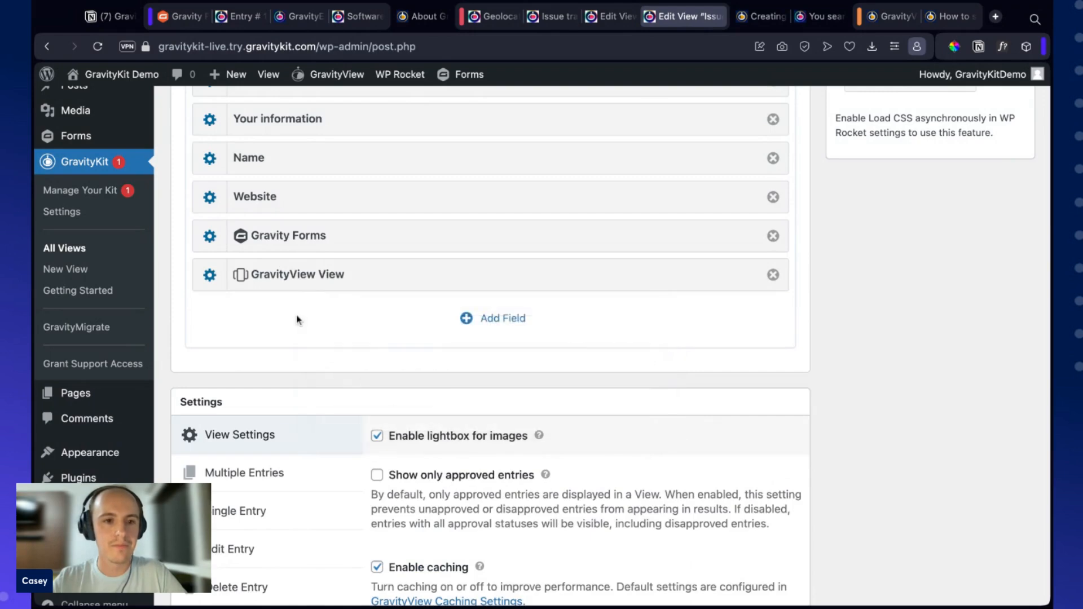
Step: Set the GravityView View field to embed the "Relevant tickets (#3165)" View, keeping its label shown
click(209, 275)
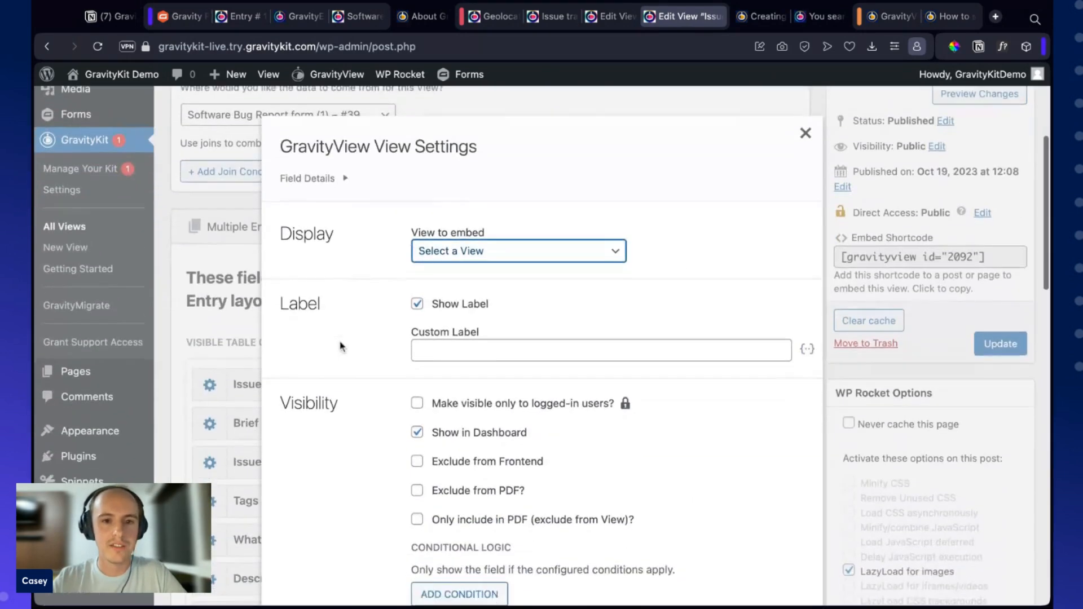
scroll(340, 347, down, 1)
click(619, 229)
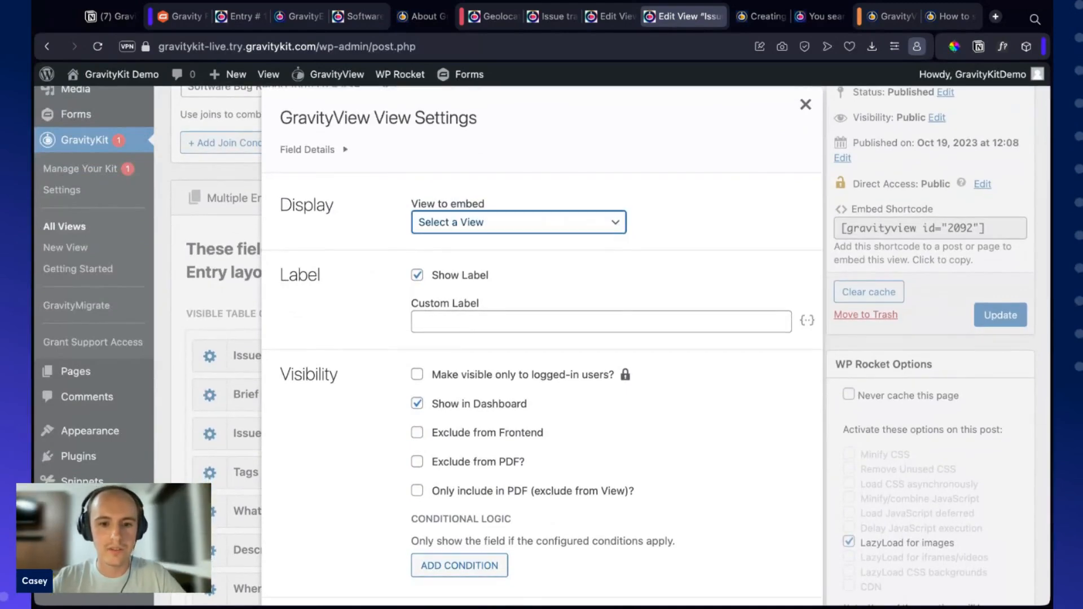
click(567, 347)
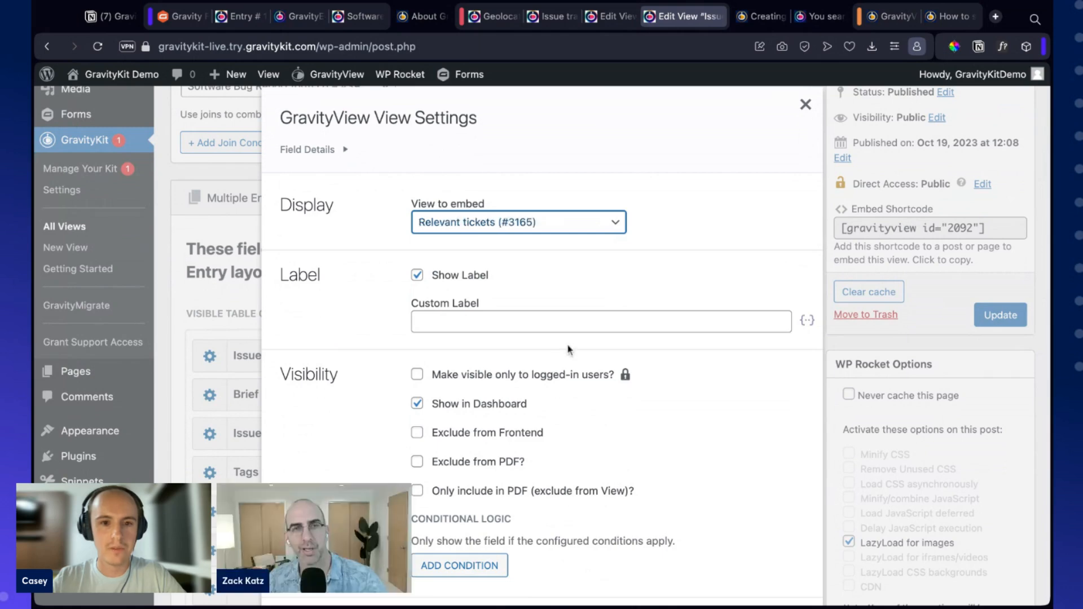
click(574, 273)
click(574, 274)
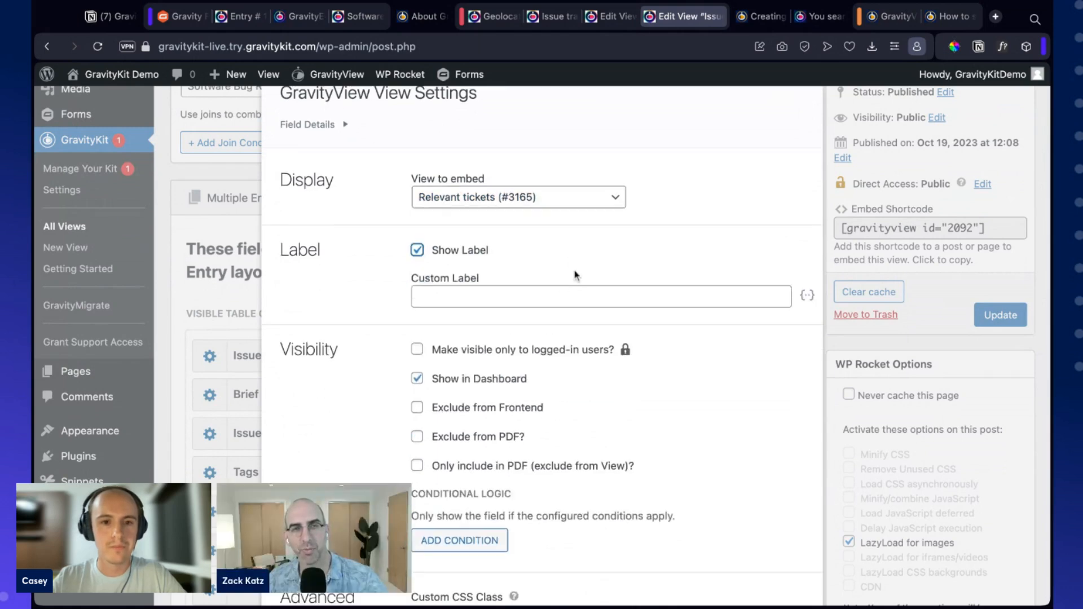
scroll(563, 293, down, 1)
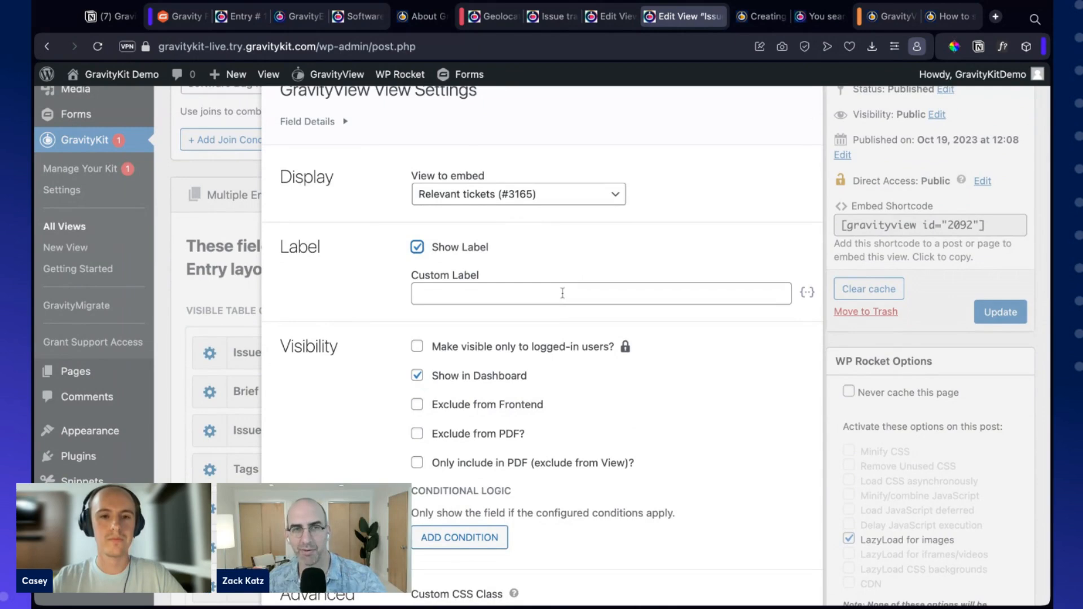
scroll(562, 292, up, 1)
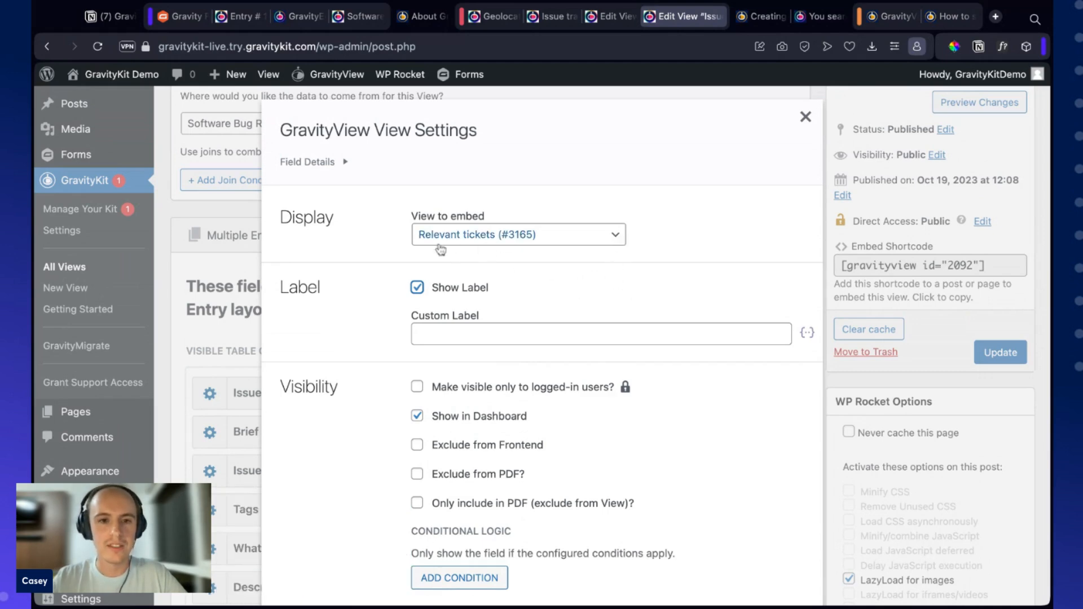
Step: Set the embedded View's advanced Search field to gk_parent_entry_id
scroll(522, 314, down, 6)
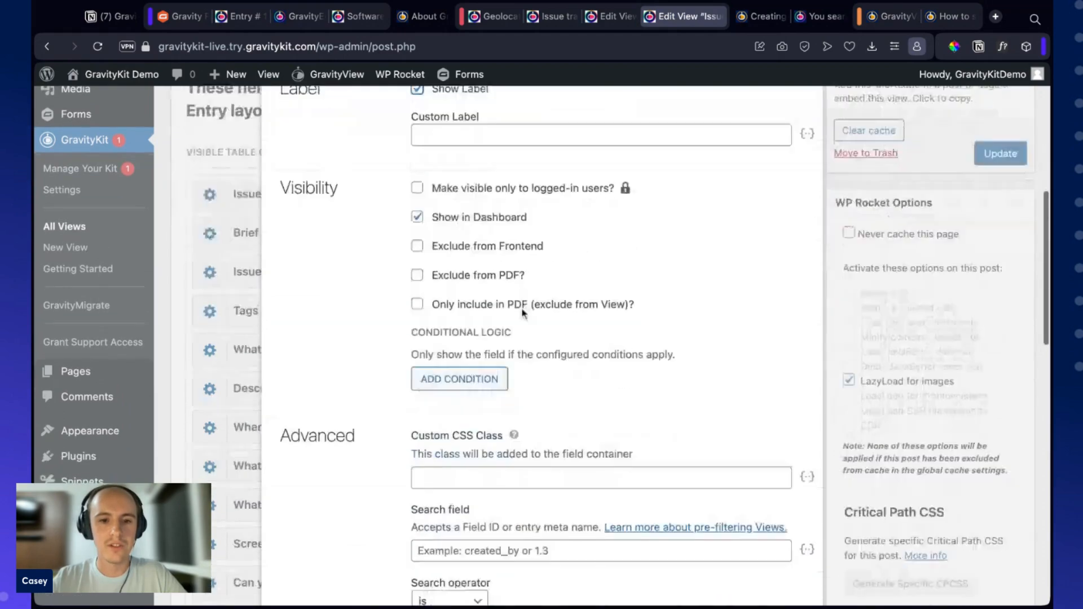
scroll(522, 314, down, 3)
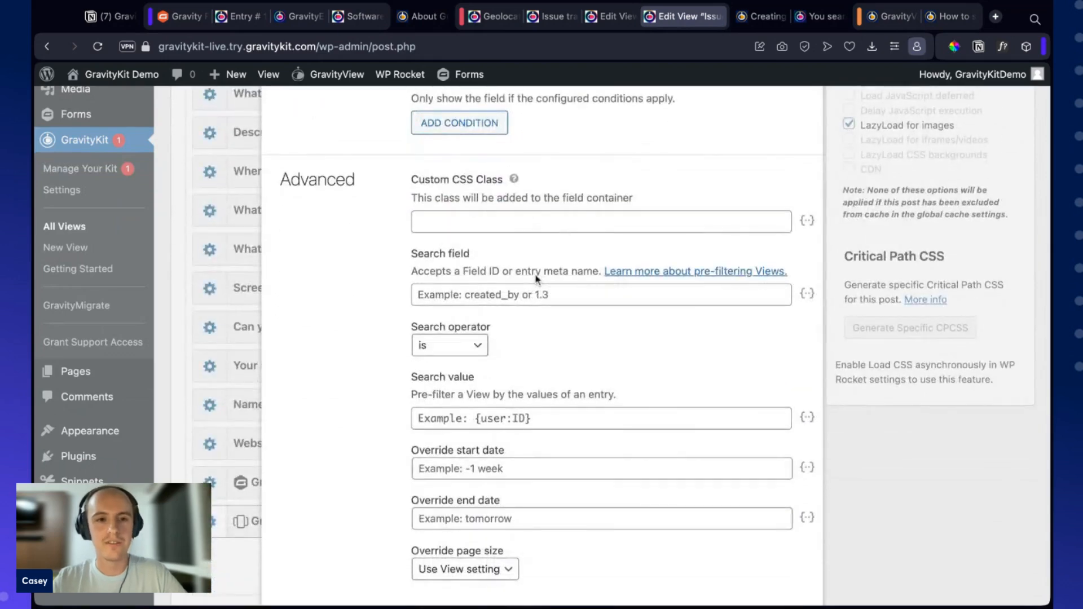
scroll(370, 131, down, 1)
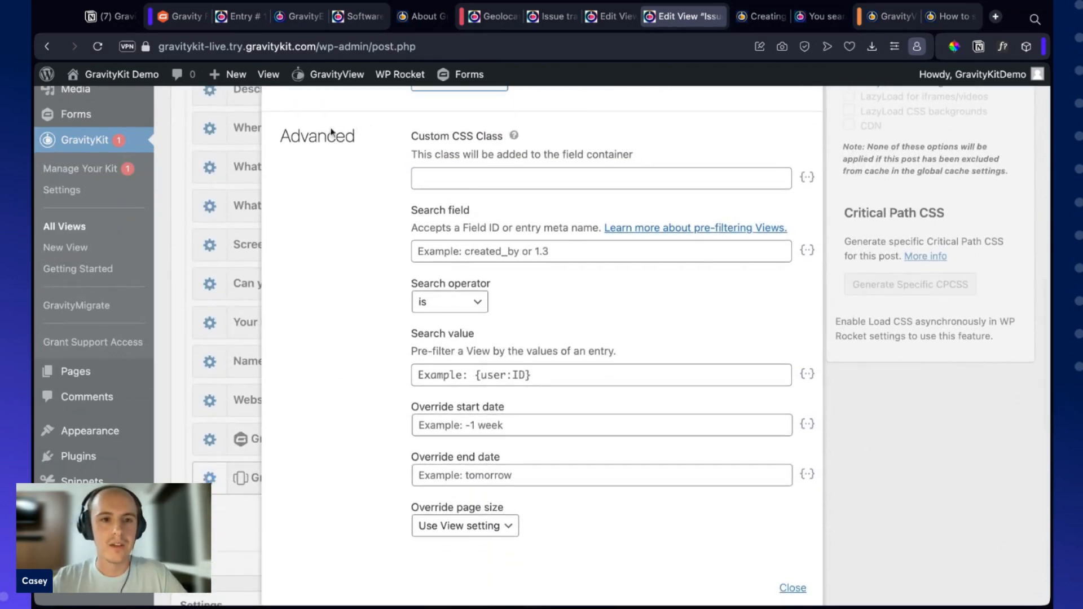
scroll(394, 212, down, 1)
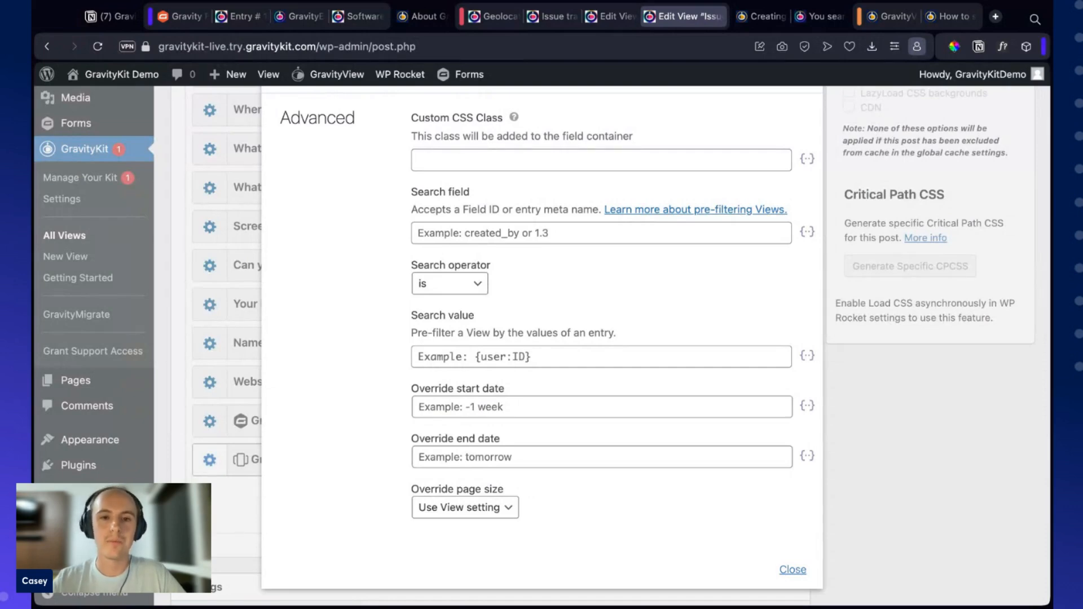
scroll(437, 207, down, 1)
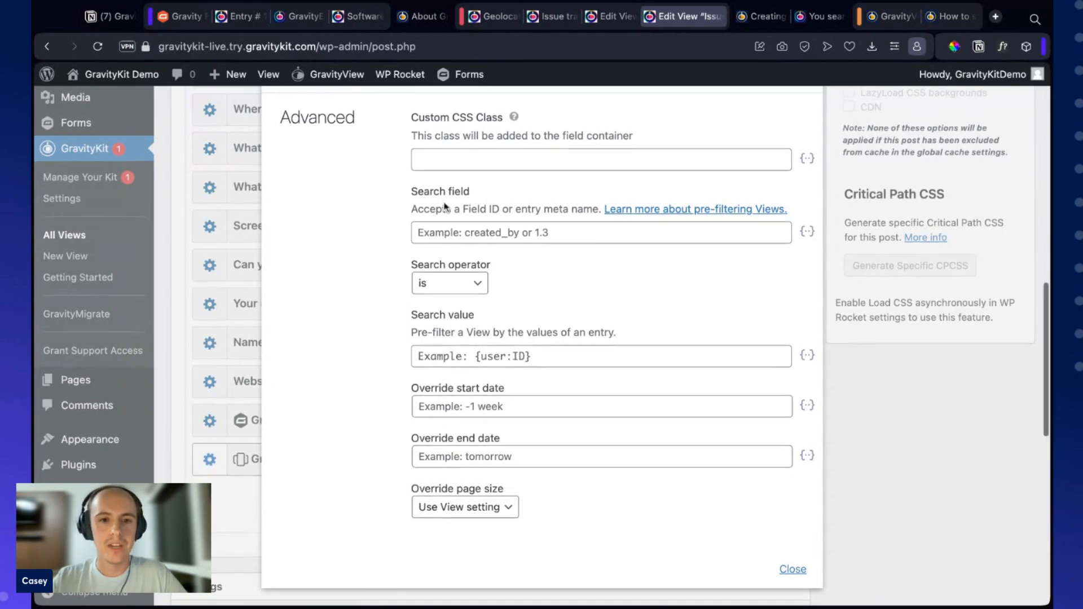
click(482, 229)
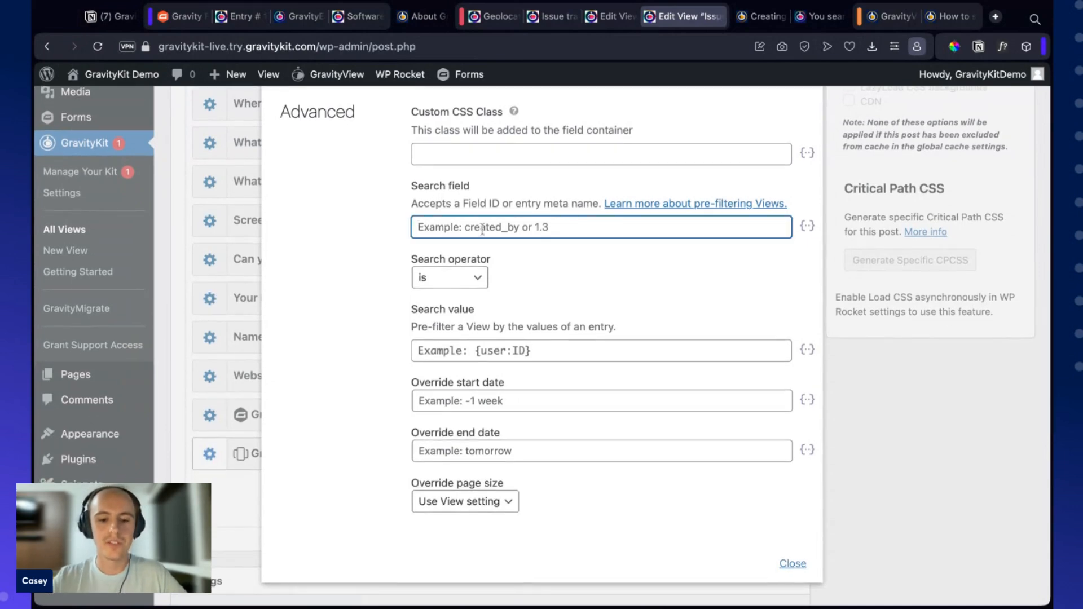
text(gk_parent_entry_id)
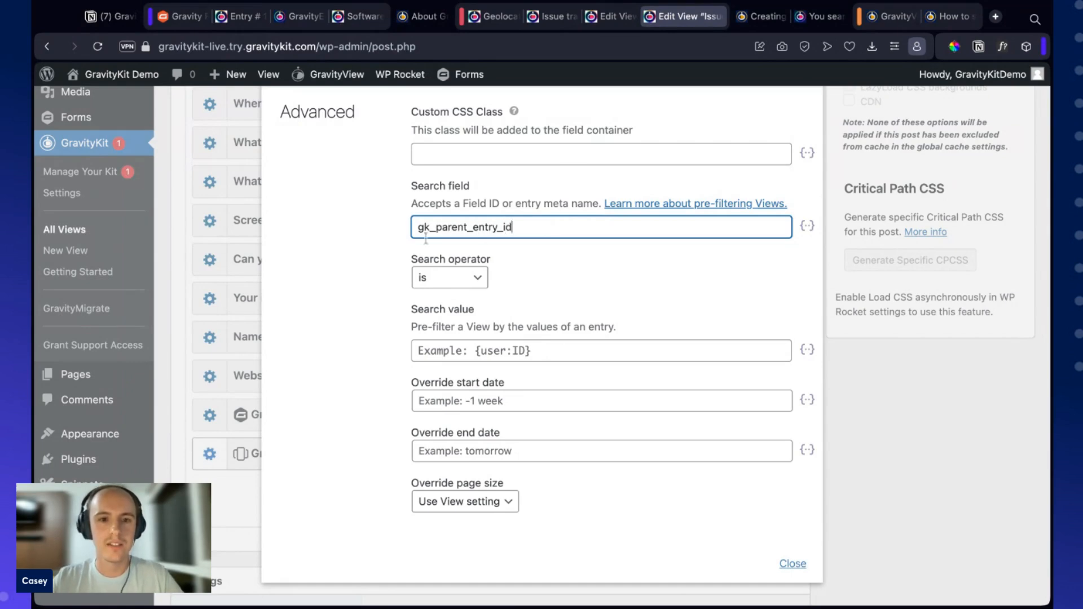
Step: Set the embedded View's search value to the {entry_id} merge tag, finding it by searching the merge tags for "entry"
scroll(503, 262, down, 1)
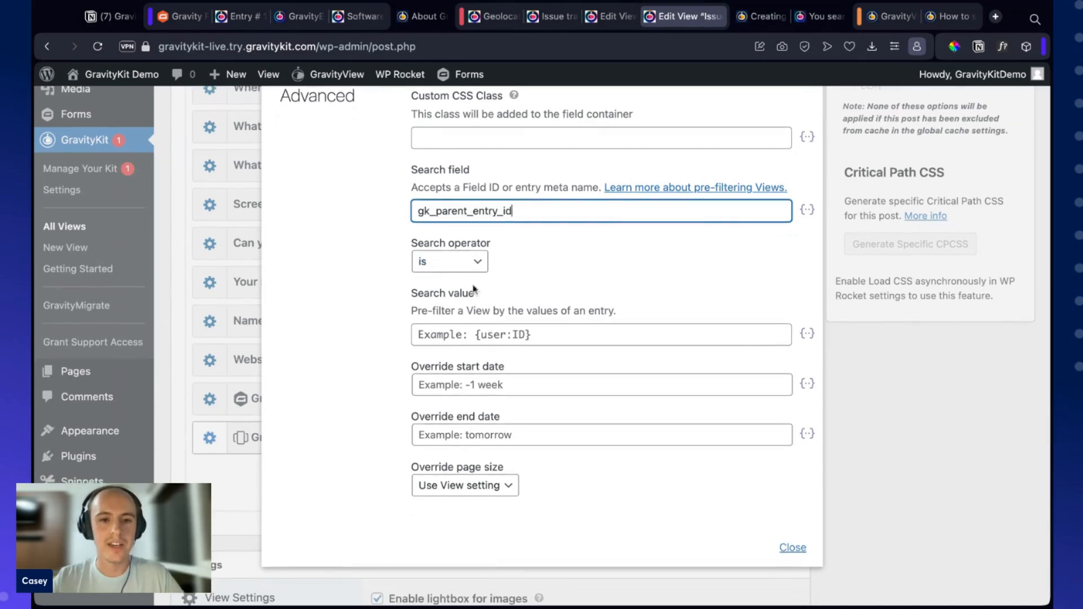
click(490, 333)
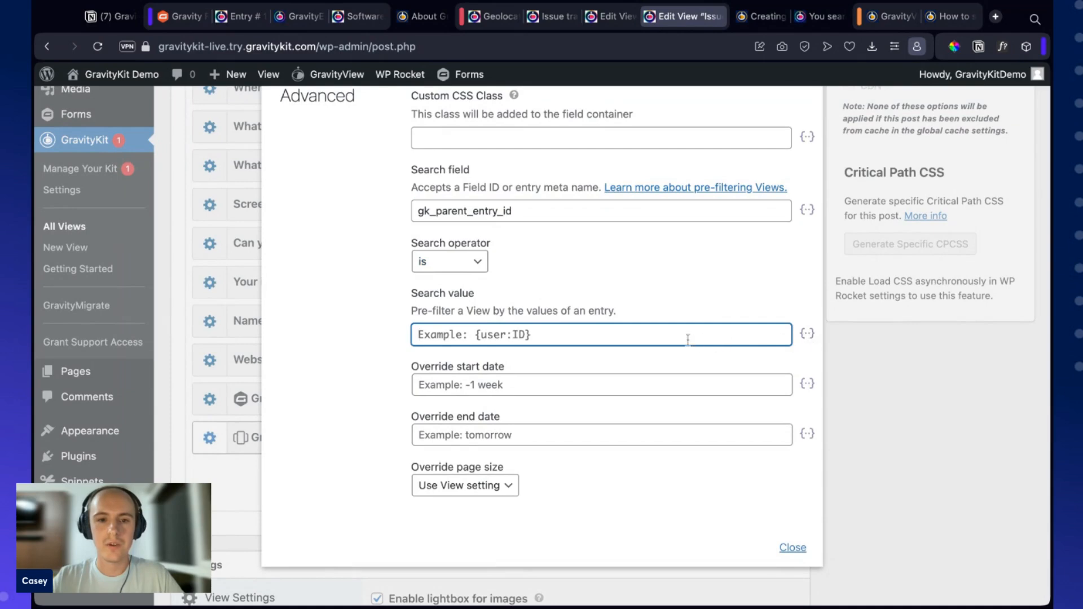
click(807, 334)
click(715, 365)
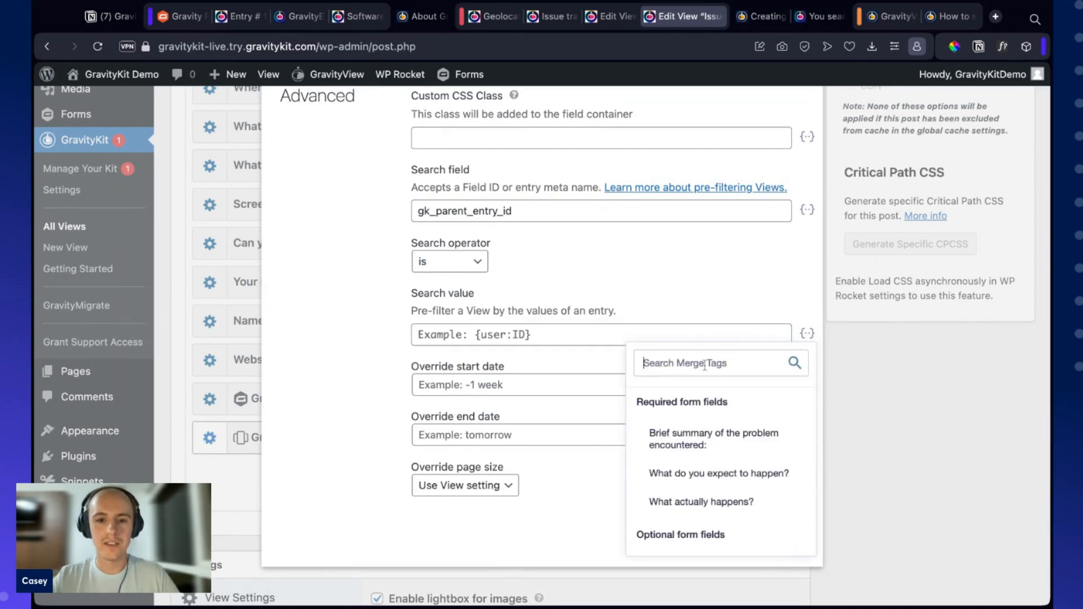
text(entry)
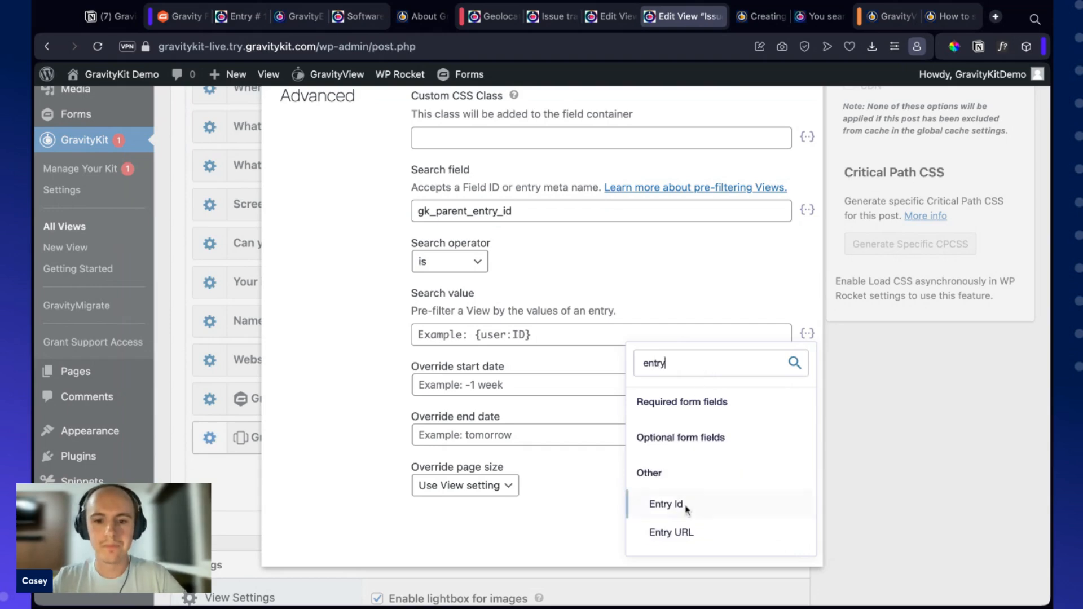
scroll(705, 519, down, 2)
click(704, 438)
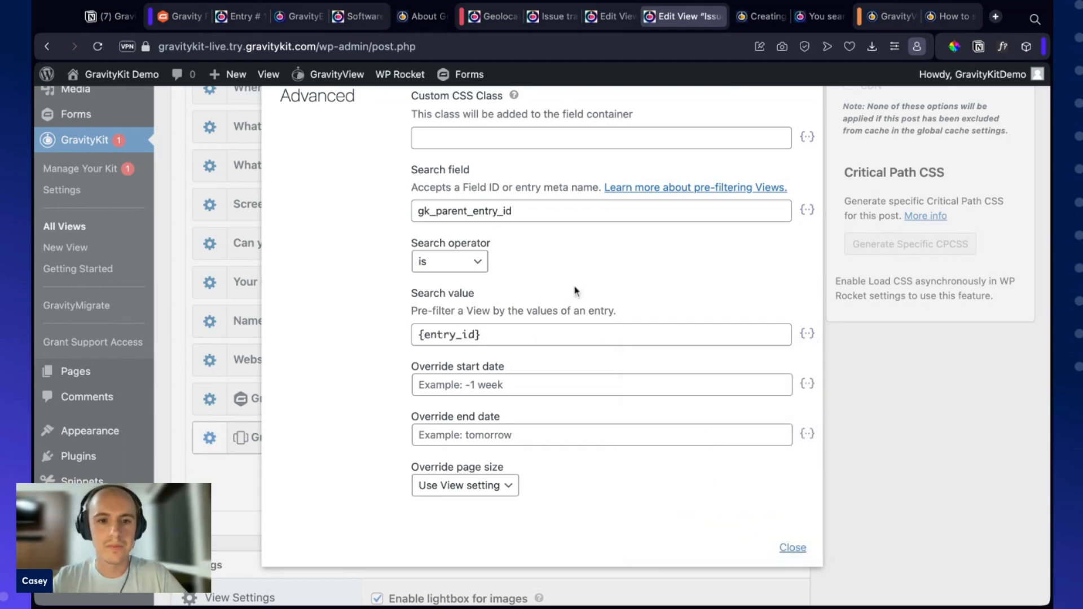
Step: Close the GravityView View field's settings and update the issue tracker View
scroll(578, 290, up, 1)
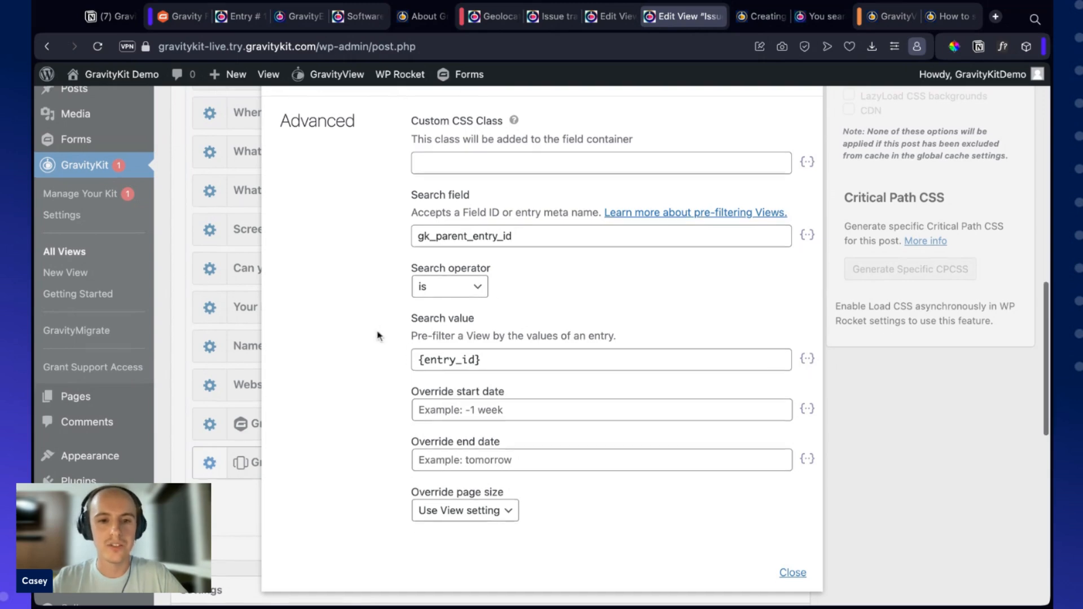
scroll(375, 334, up, 1)
scroll(382, 331, up, 1)
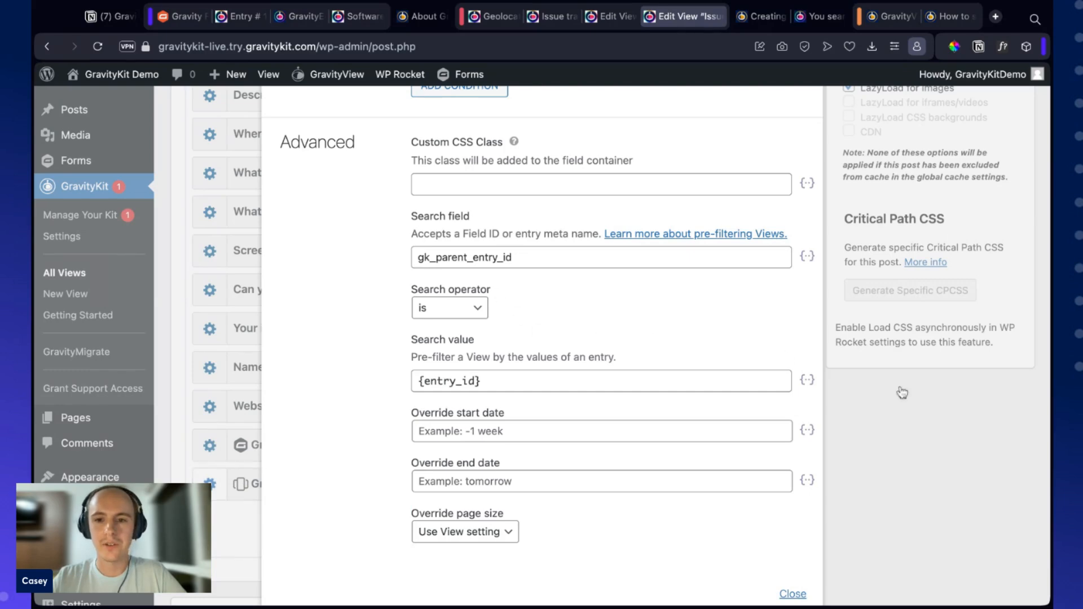
click(877, 400)
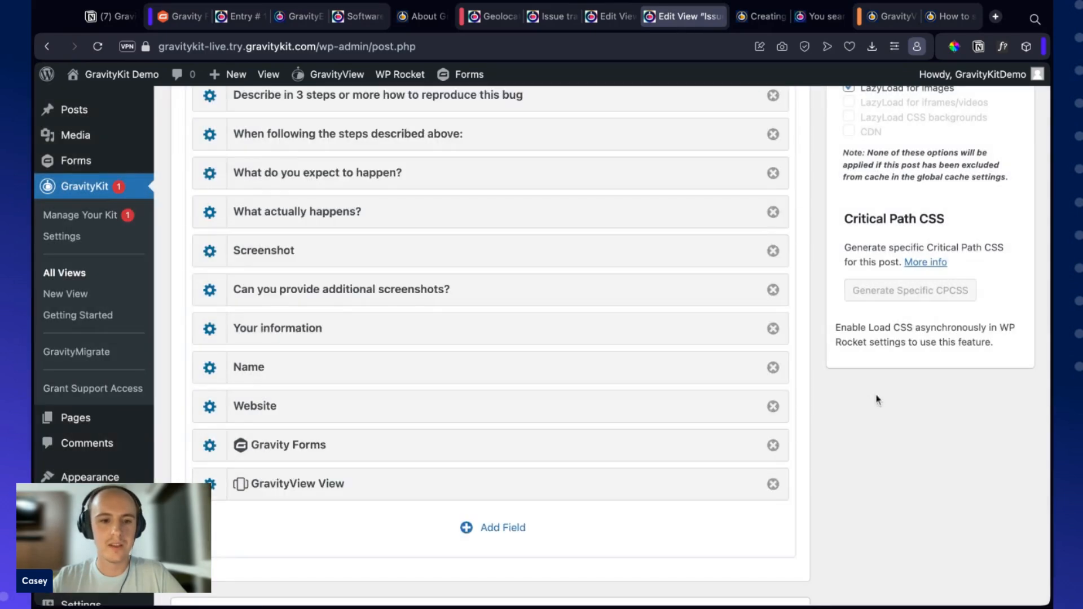
scroll(876, 402, up, 10)
scroll(875, 402, down, 5)
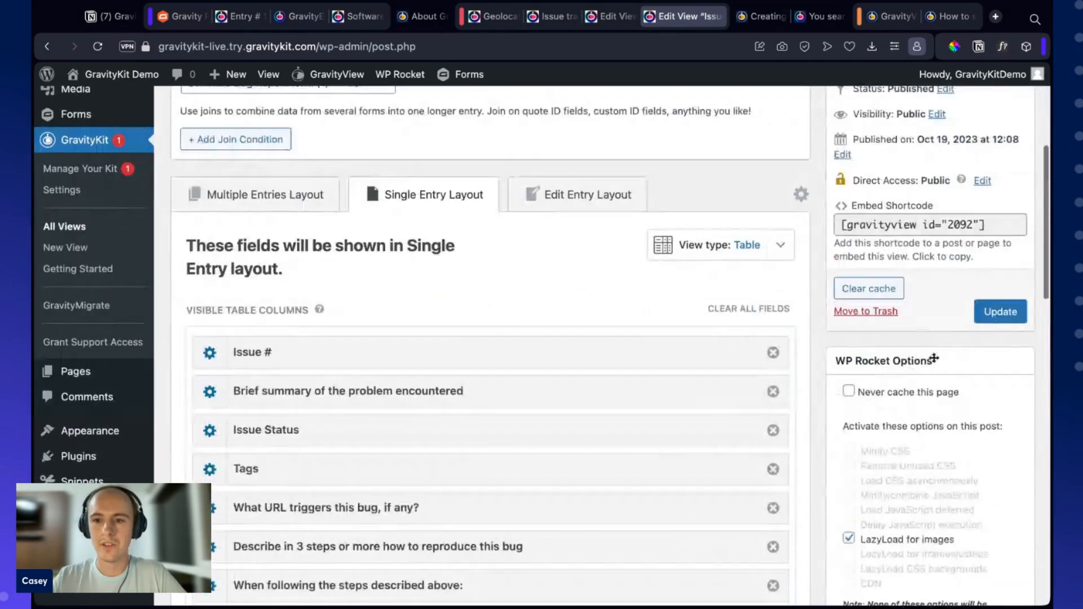
click(999, 311)
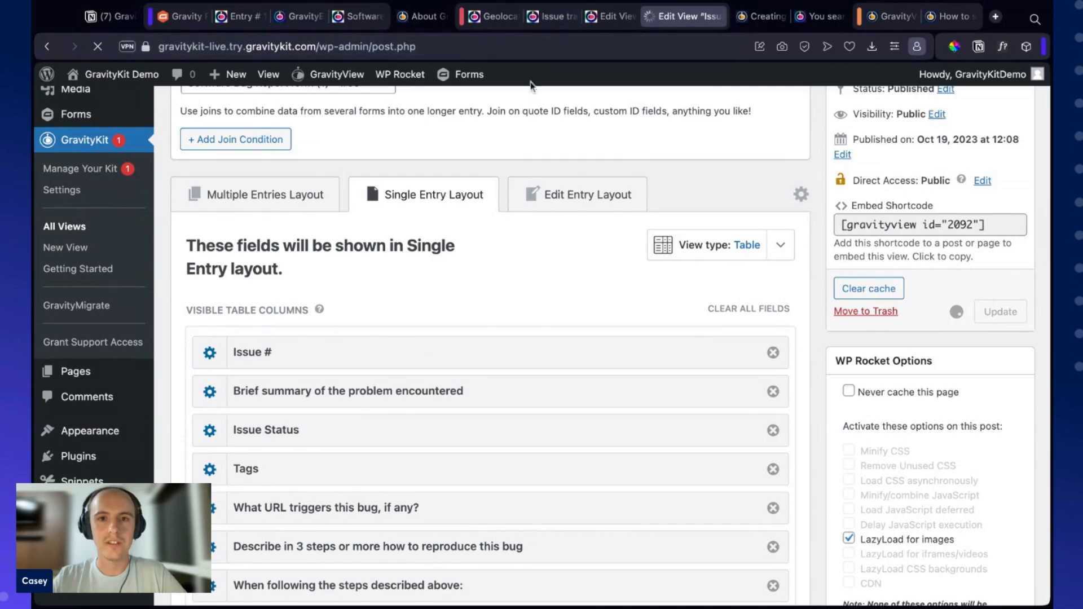
Step: Reload the issue's front-end details page and examine the embedded ticket form and View below the entry fields
click(559, 15)
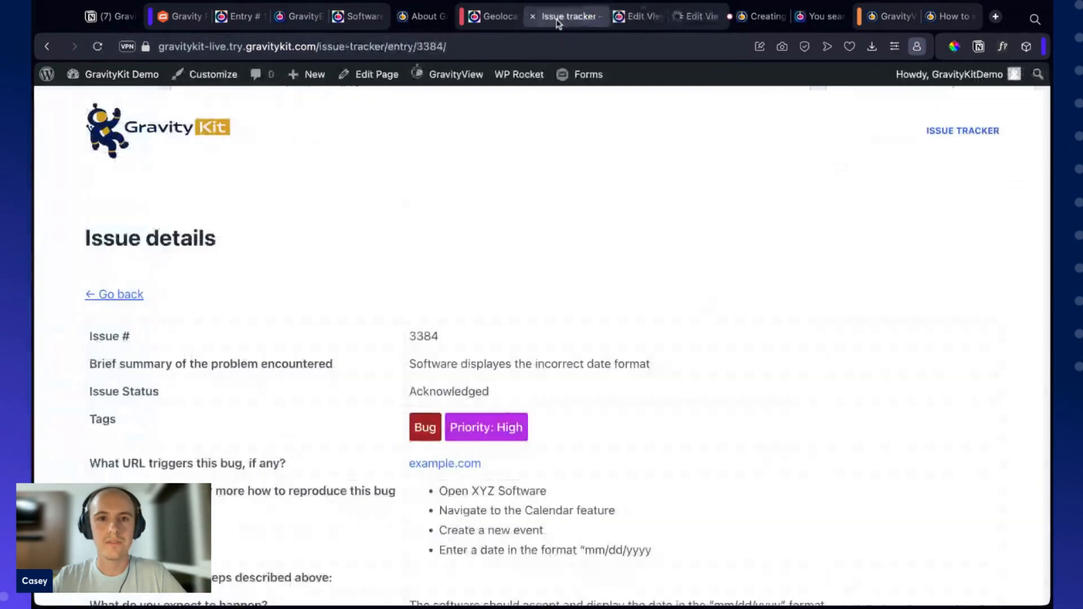
scroll(318, 230, down, 2)
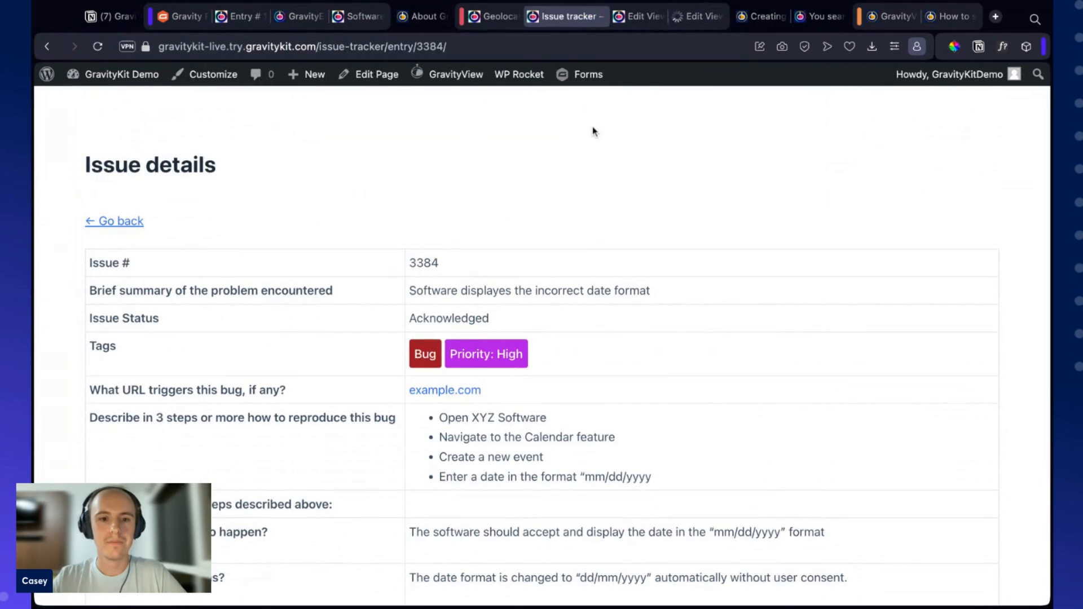
scroll(592, 128, down, 1)
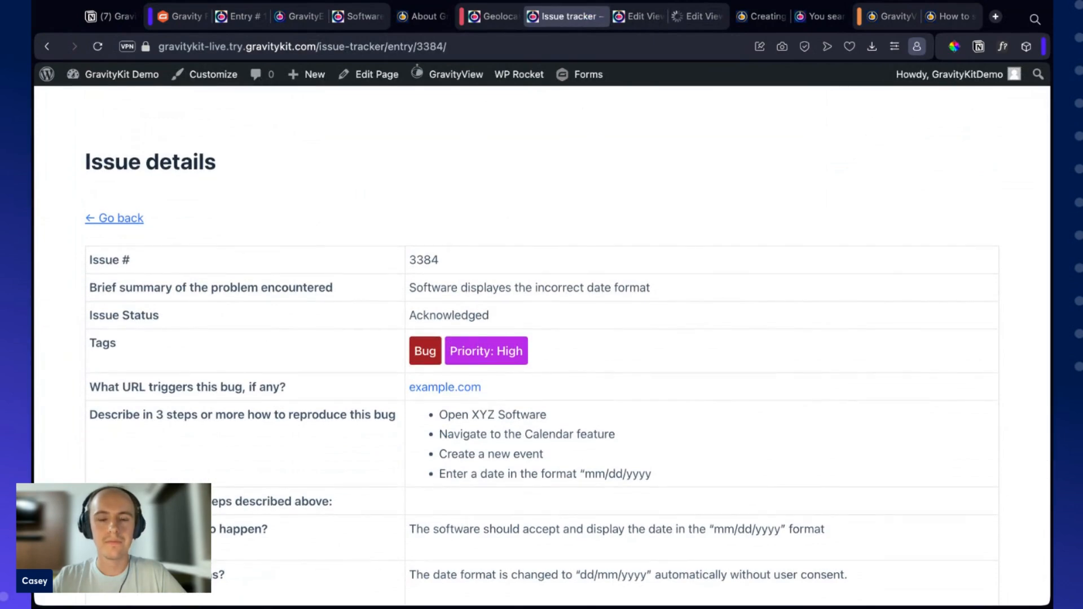
scroll(604, 124, down, 1)
click(642, 16)
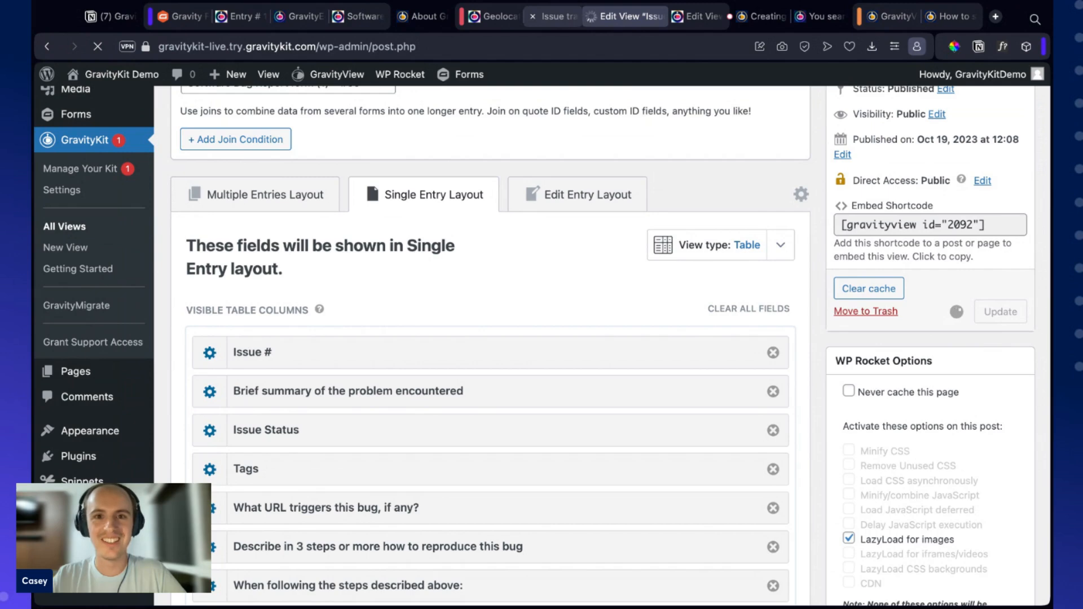
click(557, 17)
scroll(359, 200, down, 1)
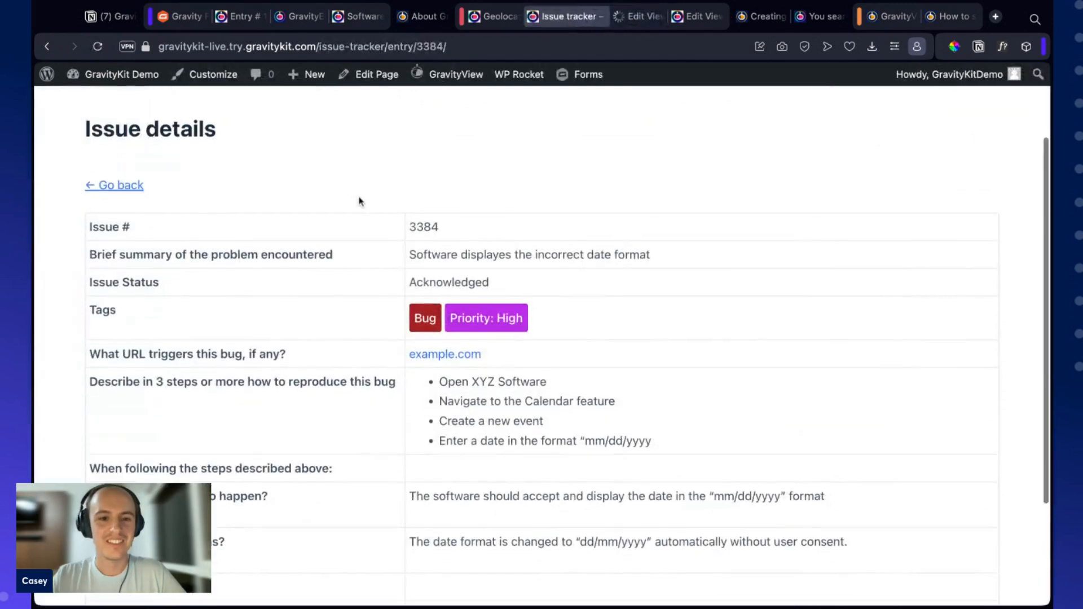
key(super+r)
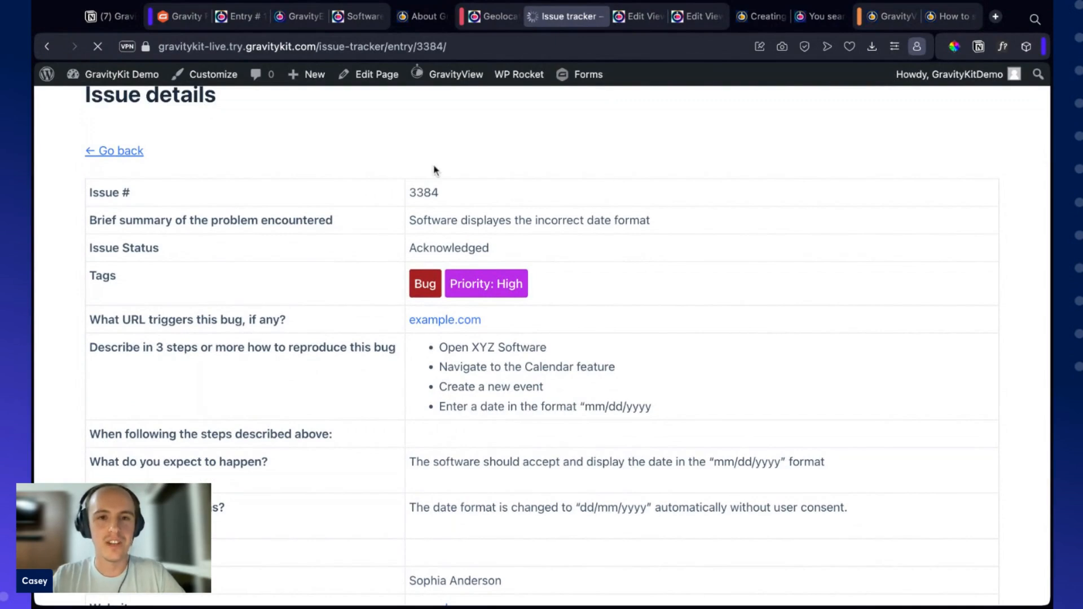
scroll(586, 150, down, 2)
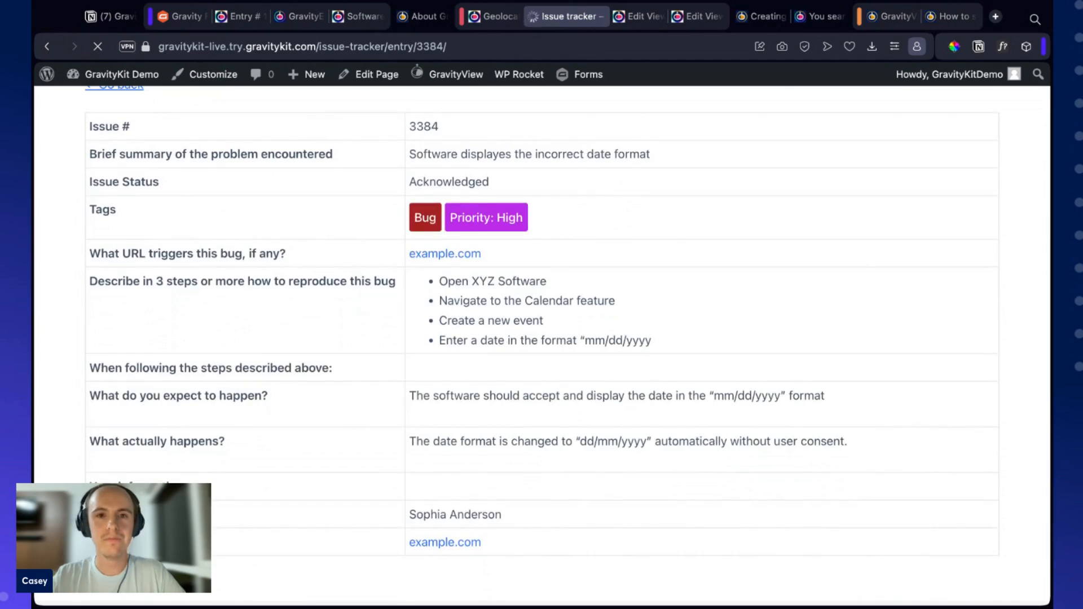
scroll(589, 191, down, 1)
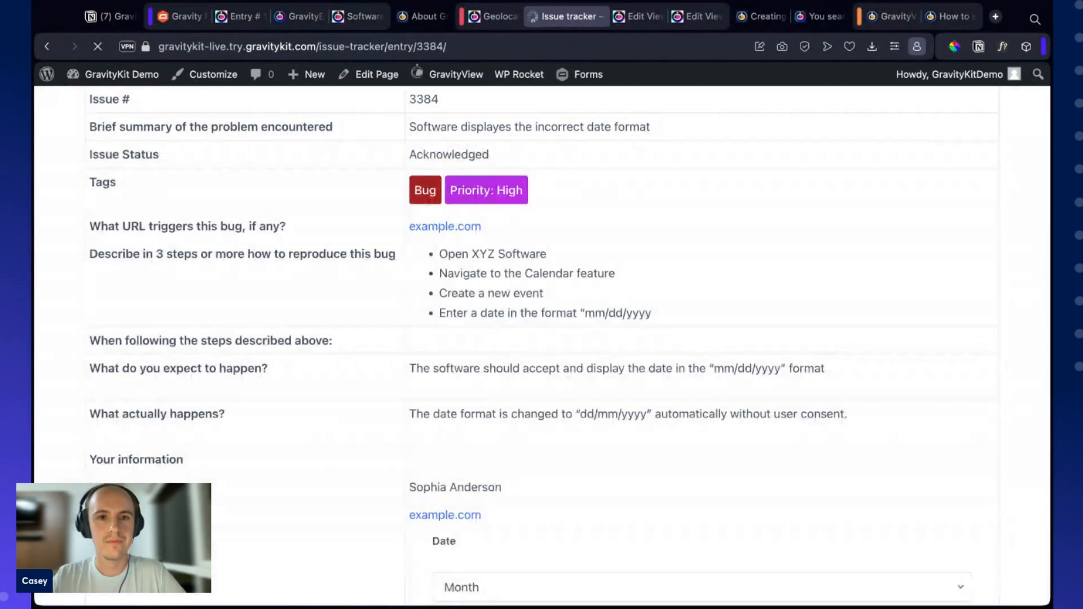
scroll(598, 235, down, 3)
scroll(598, 235, down, 7)
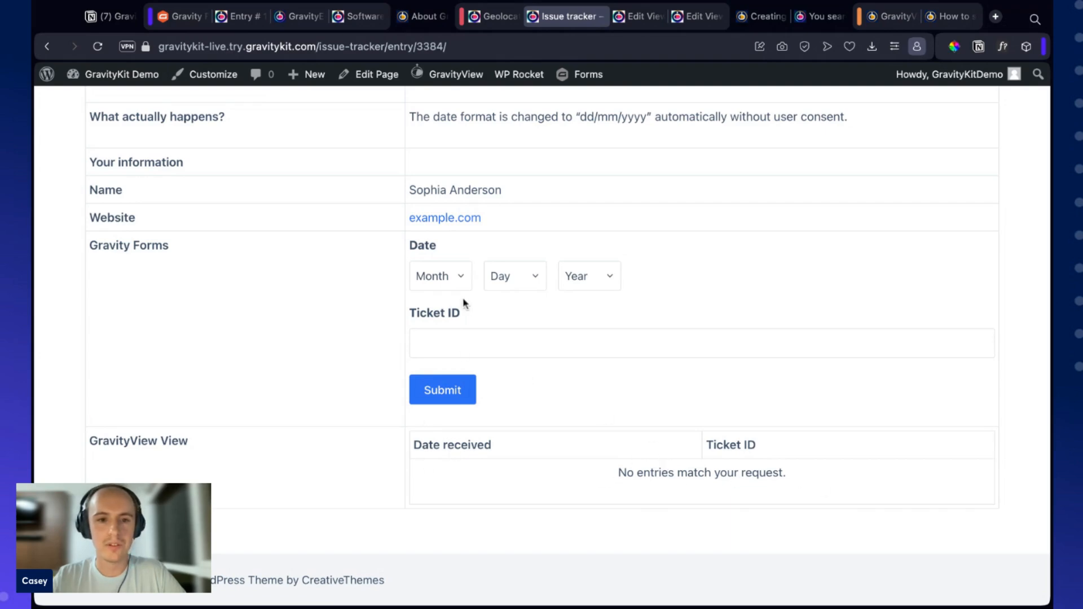
Step: Submit the embedded form with the date 8/27/2024 and Ticket ID 12345
click(463, 279)
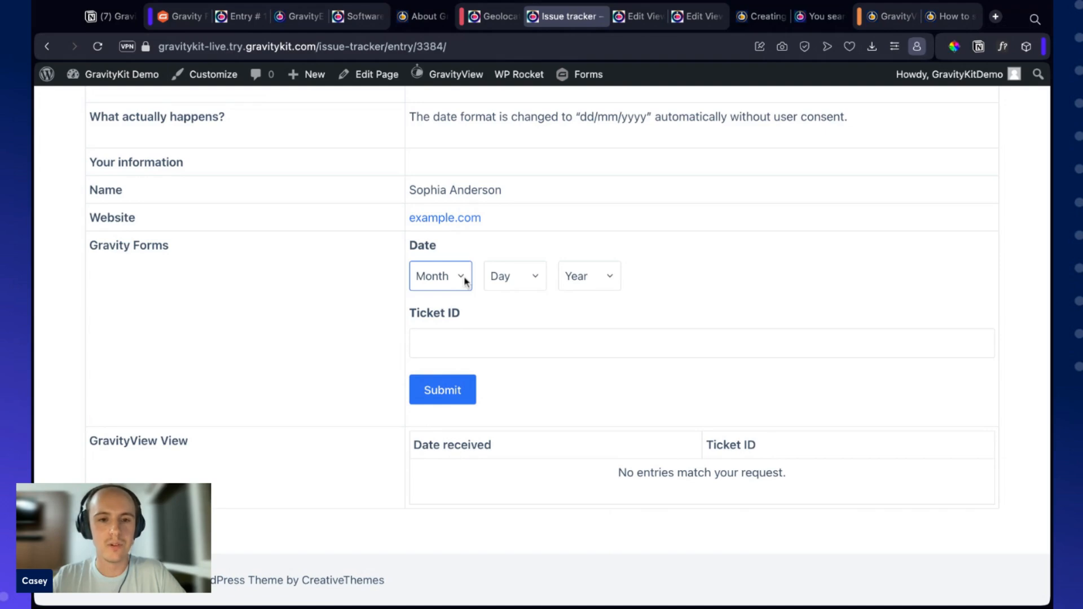
click(455, 275)
click(532, 278)
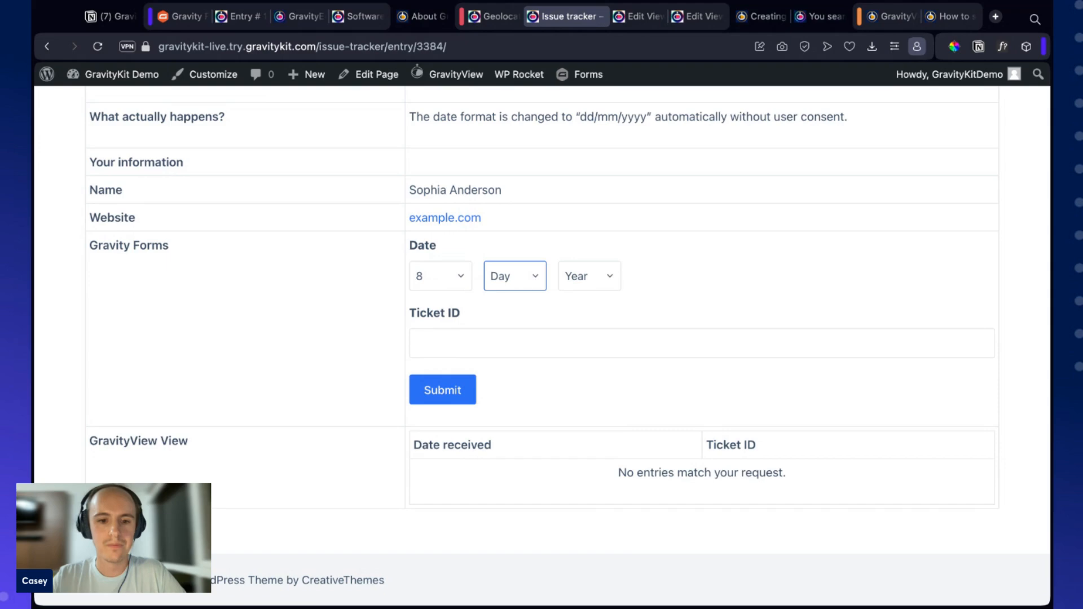
click(522, 361)
click(593, 285)
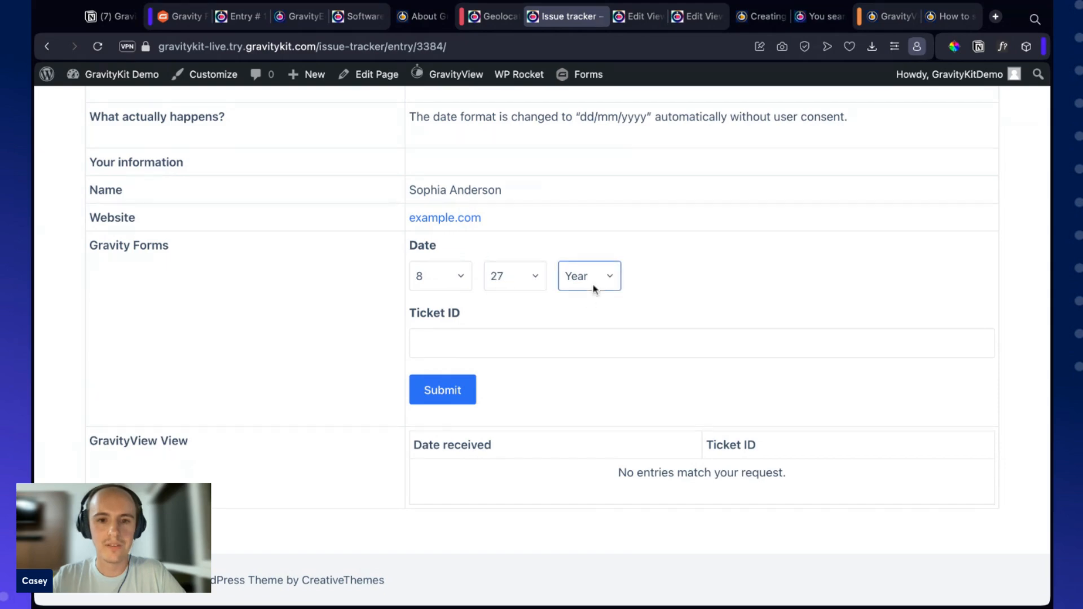
click(564, 308)
click(455, 353)
click(455, 354)
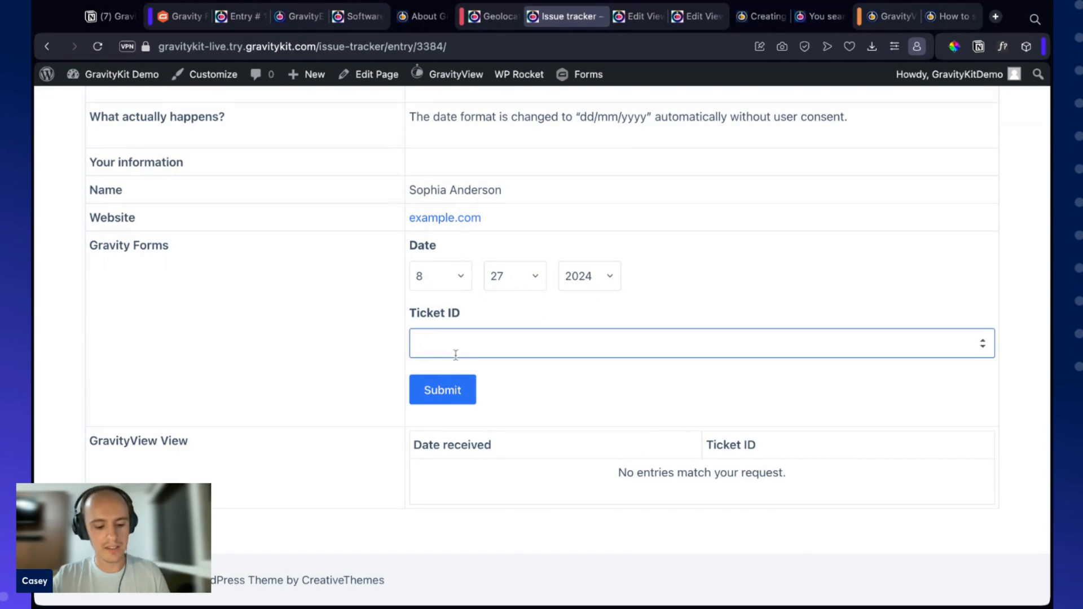
text(12345)
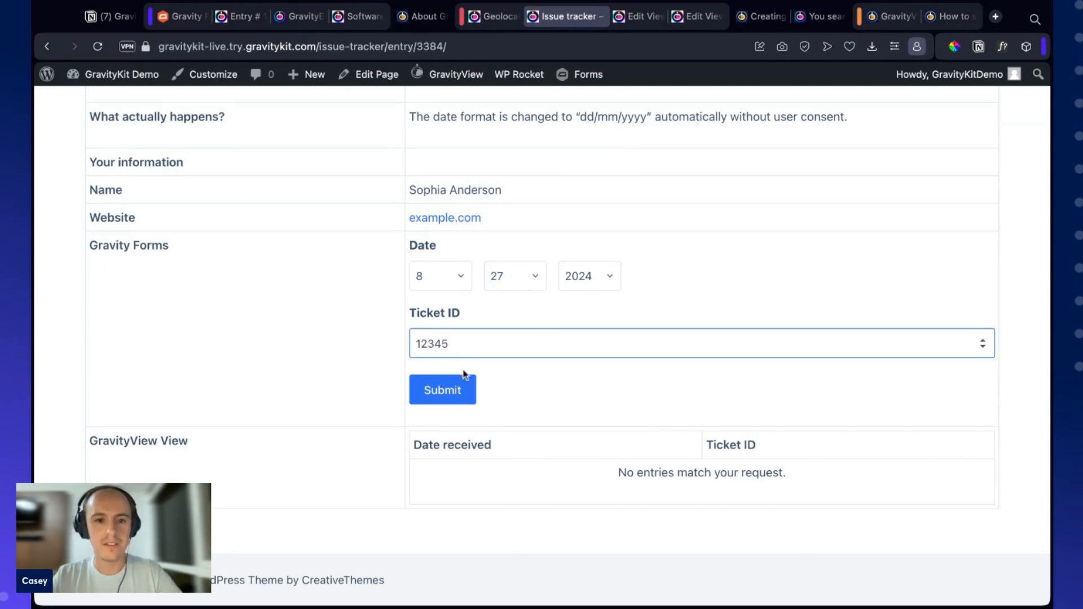
click(453, 392)
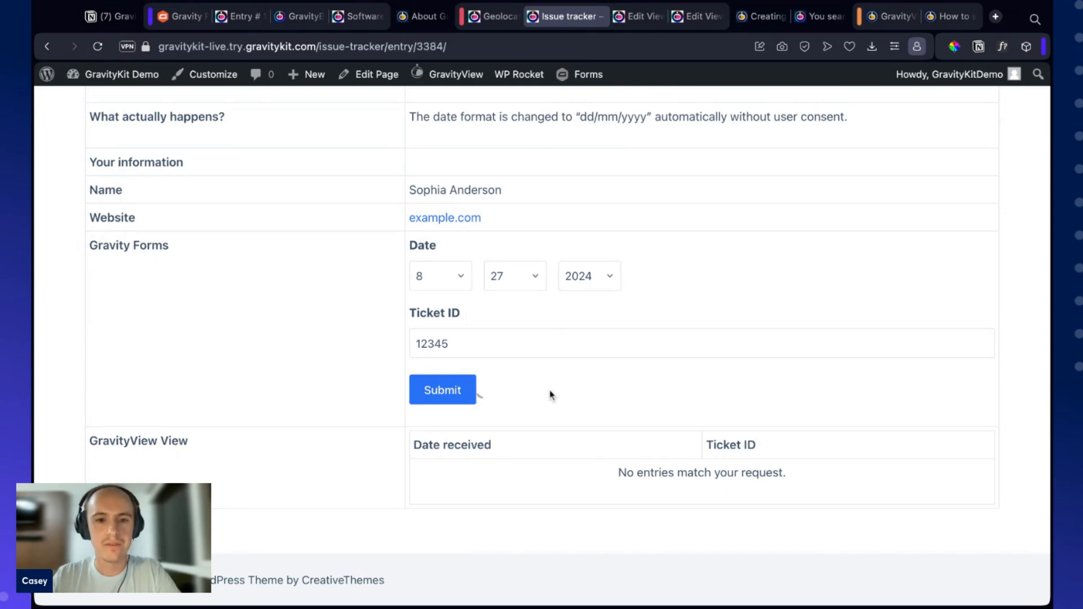
Step: Reload the issue details page and check the embedded View for the submitted ticket
click(471, 49)
key(Return)
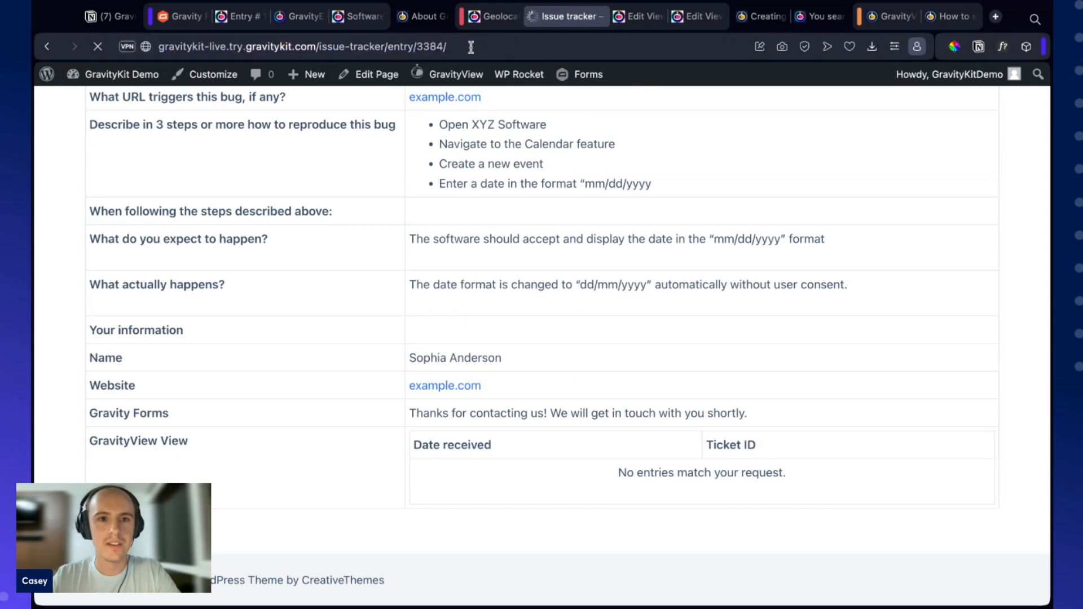
mouse_move(477, 82)
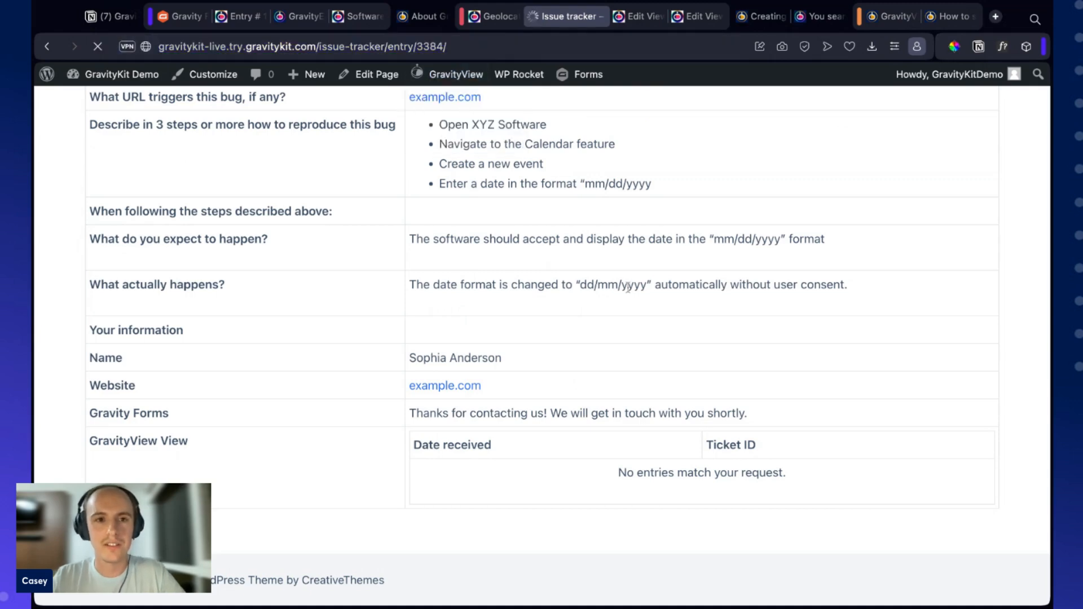
scroll(631, 339, down, 3)
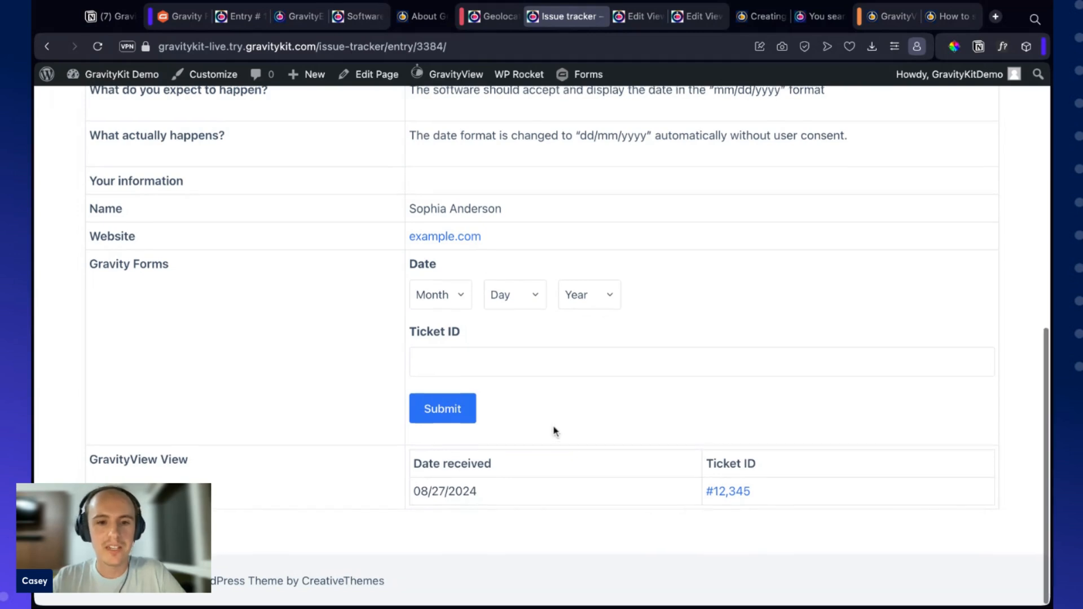
scroll(553, 431, up, 2)
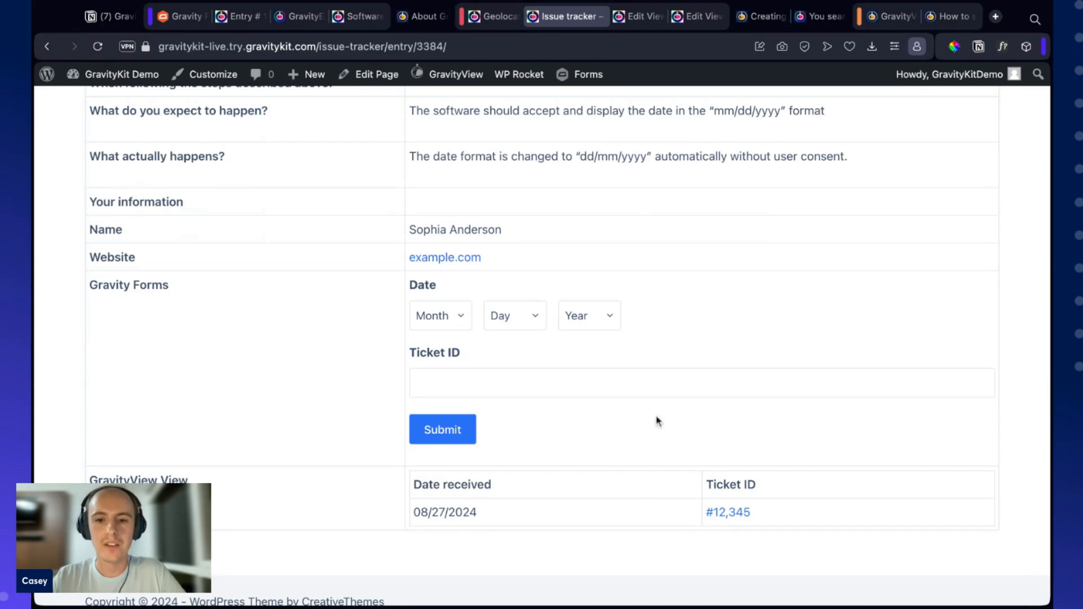
Step: Change the Multiple Entries view type of the "Relevant tickets" View to DataTables Table and update the View
click(639, 17)
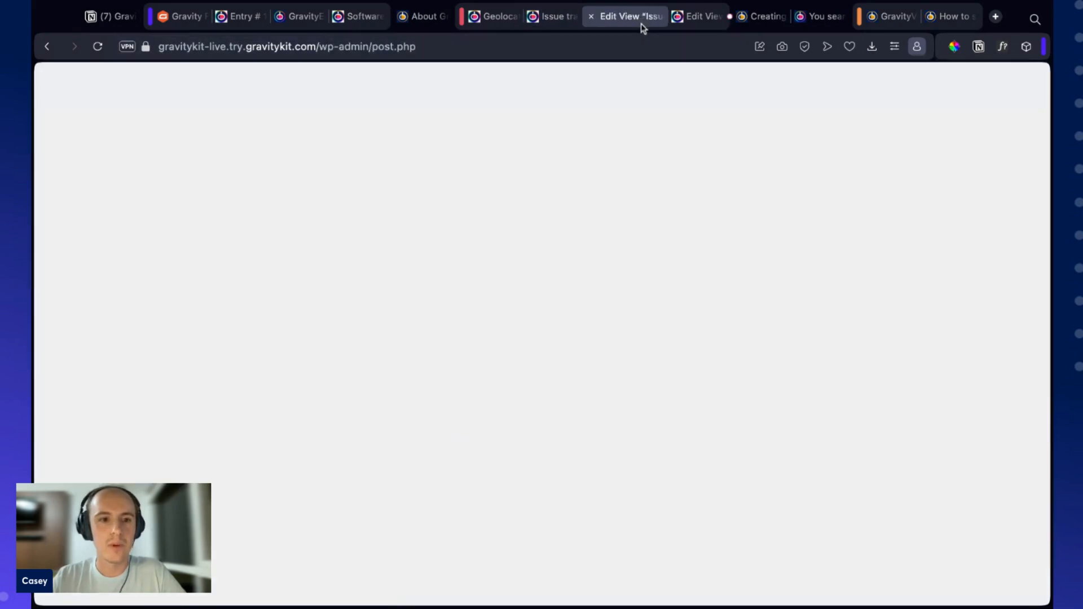
click(699, 16)
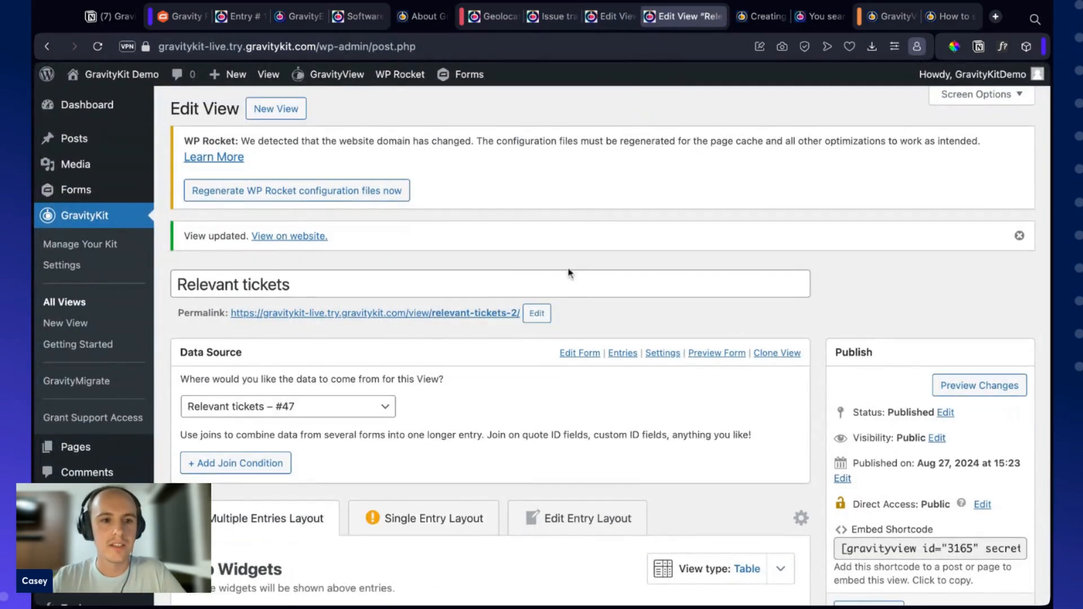
scroll(568, 270, down, 3)
scroll(525, 282, down, 5)
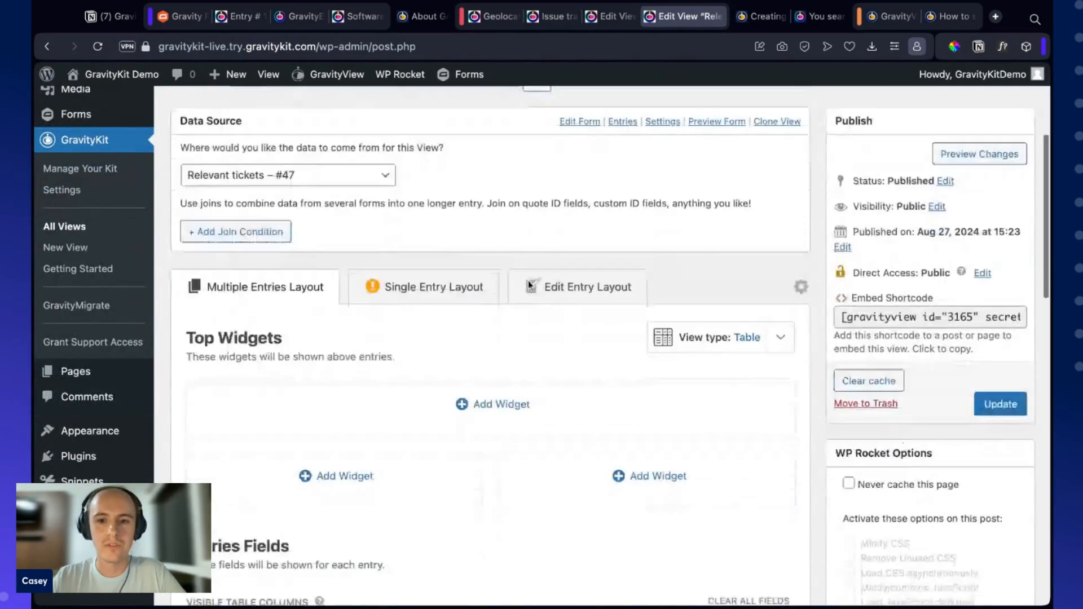
scroll(527, 287, down, 7)
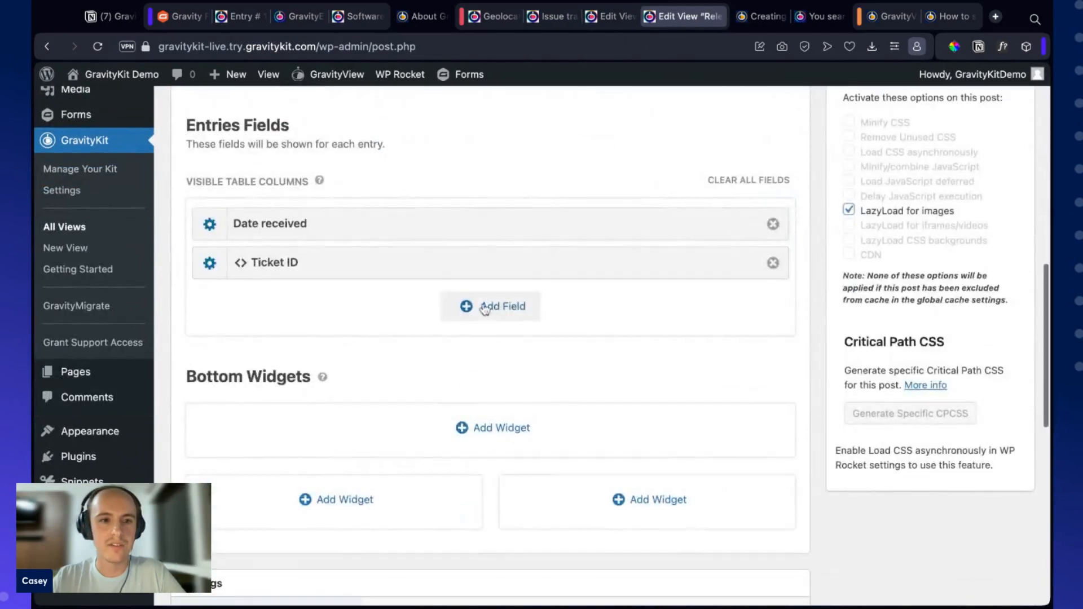
scroll(484, 308, up, 6)
scroll(484, 308, up, 1)
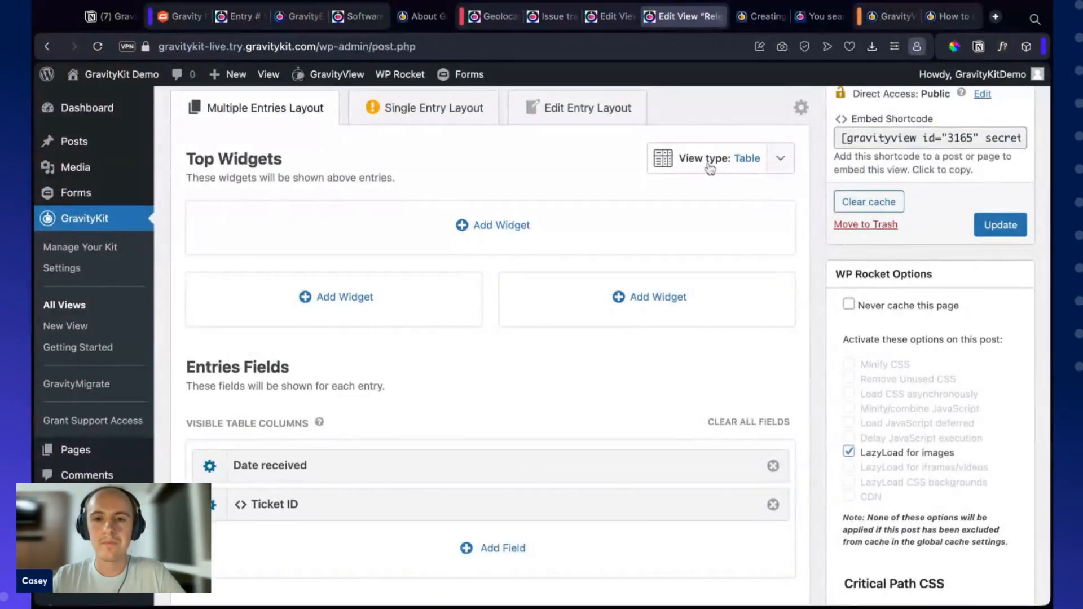
click(781, 163)
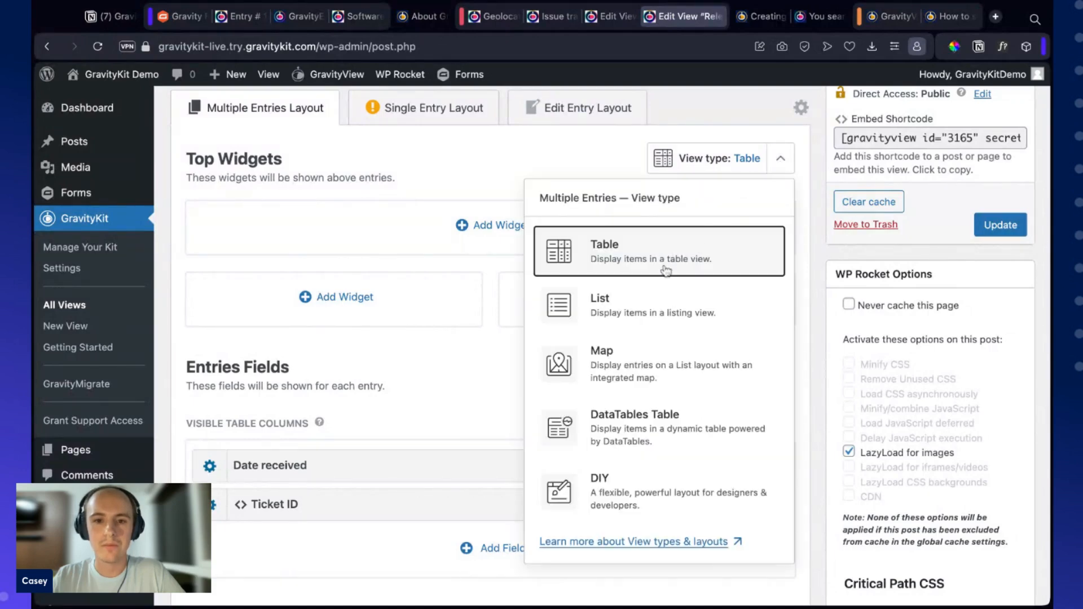
click(643, 427)
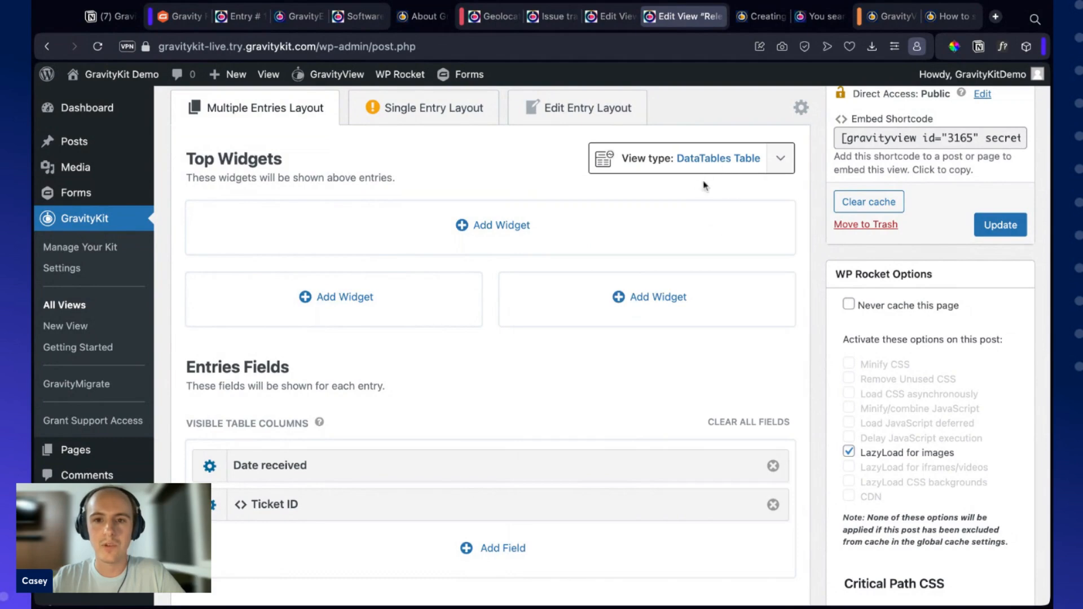
click(991, 226)
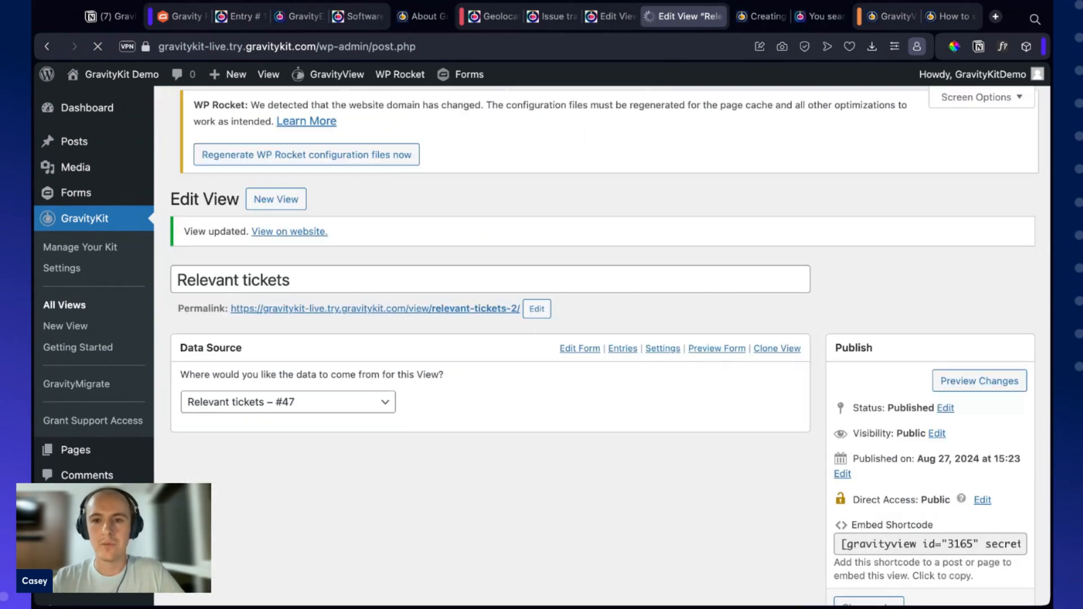
Step: Disable the print and export buttons in the DataTables settings of the "Relevant tickets" View
scroll(491, 338, down, 8)
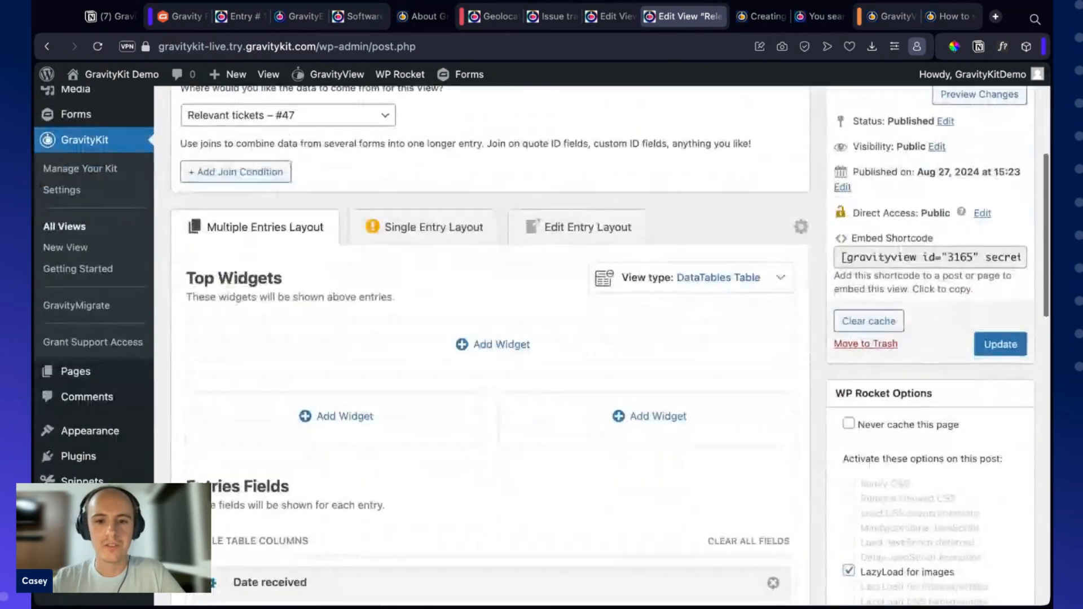
scroll(490, 338, down, 10)
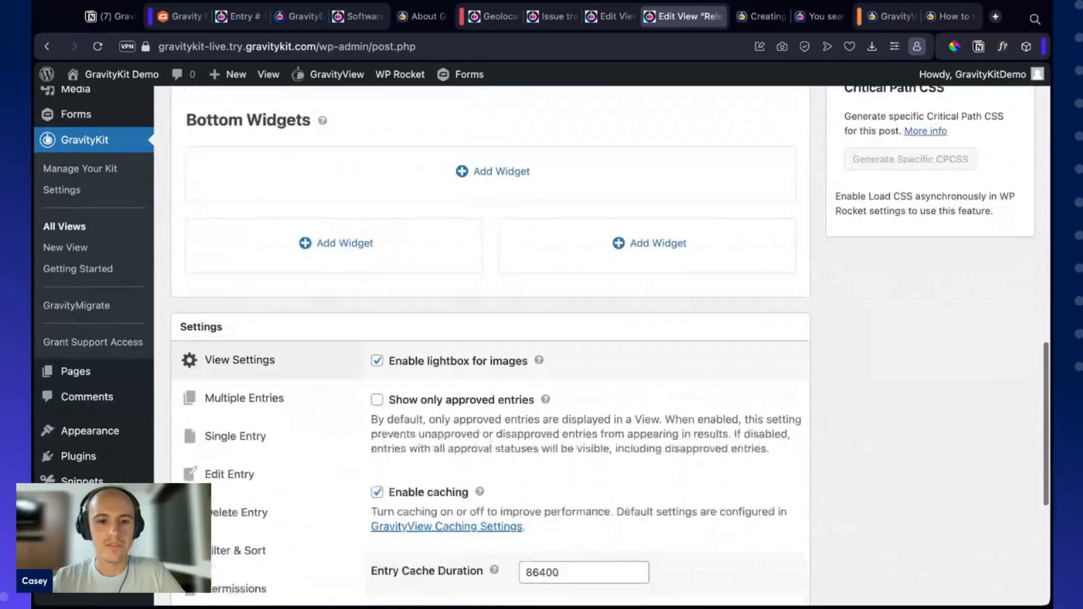
scroll(491, 355, down, 3)
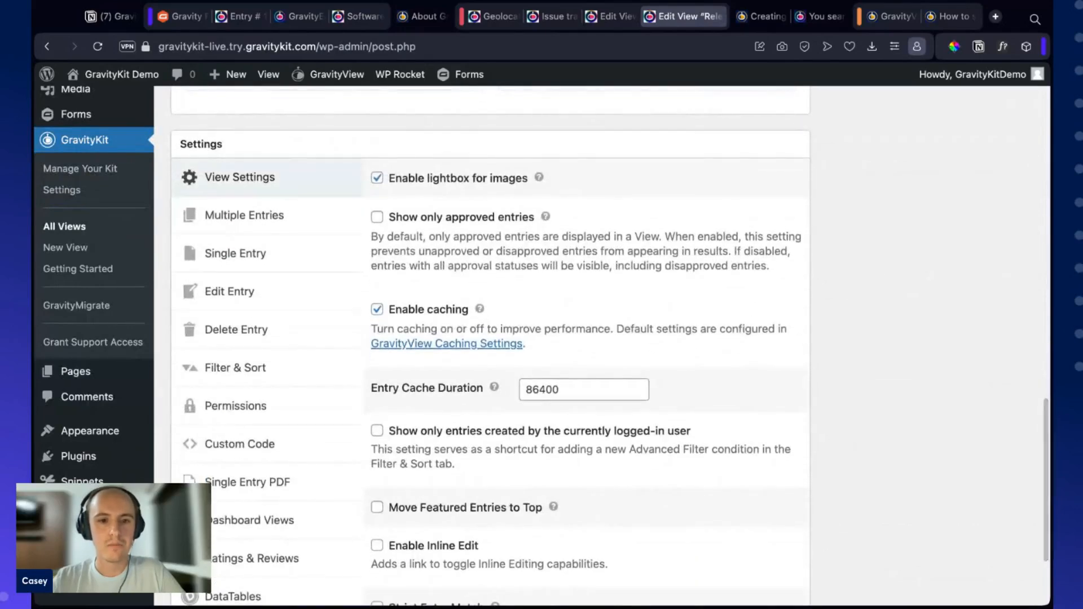
scroll(490, 356, down, 2)
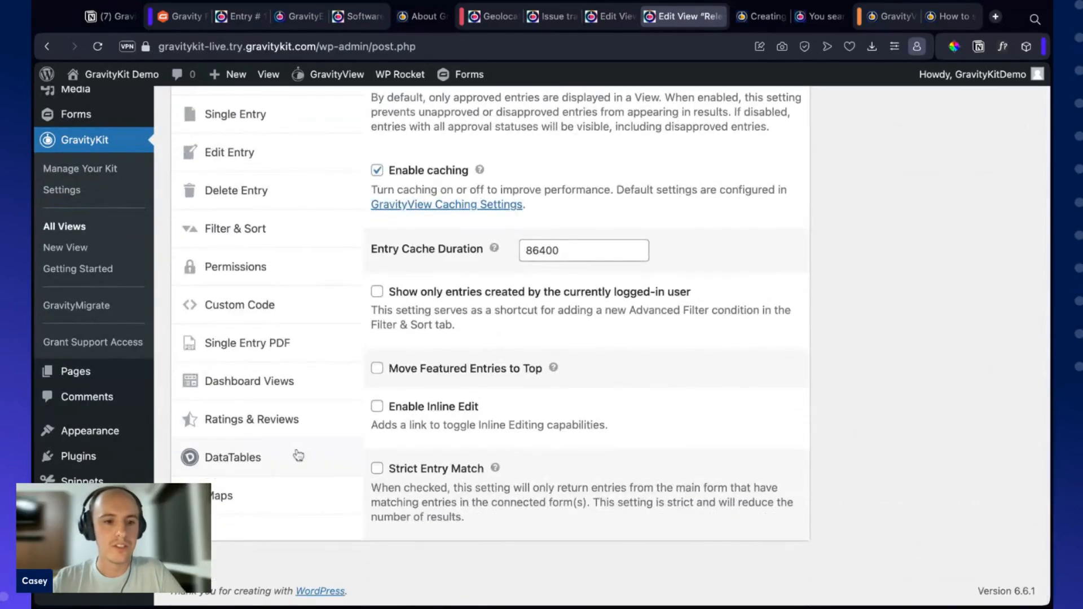
click(270, 461)
scroll(508, 316, down, 1)
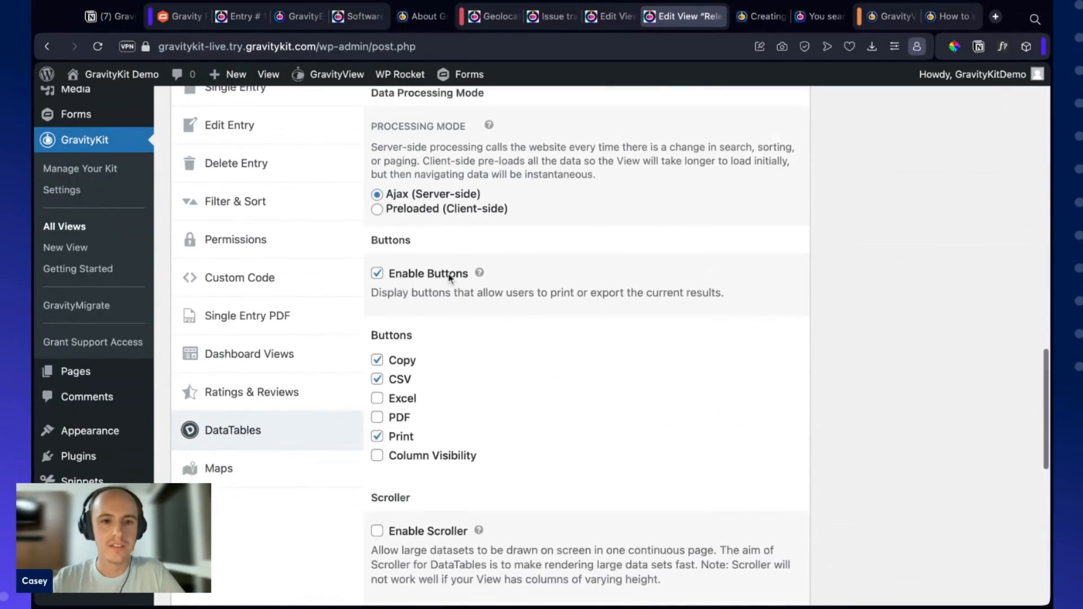
click(413, 274)
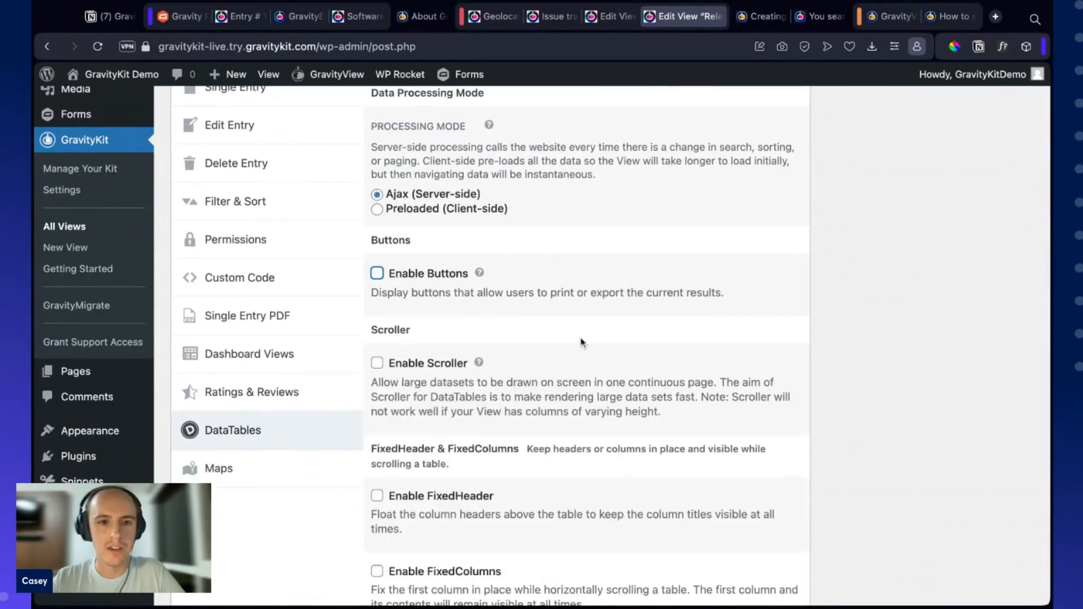
Step: Enable DataTables Auto-Update with an interval of 0,3 minutes and update the "Relevant tickets" View
scroll(592, 338, down, 2)
scroll(600, 302, down, 6)
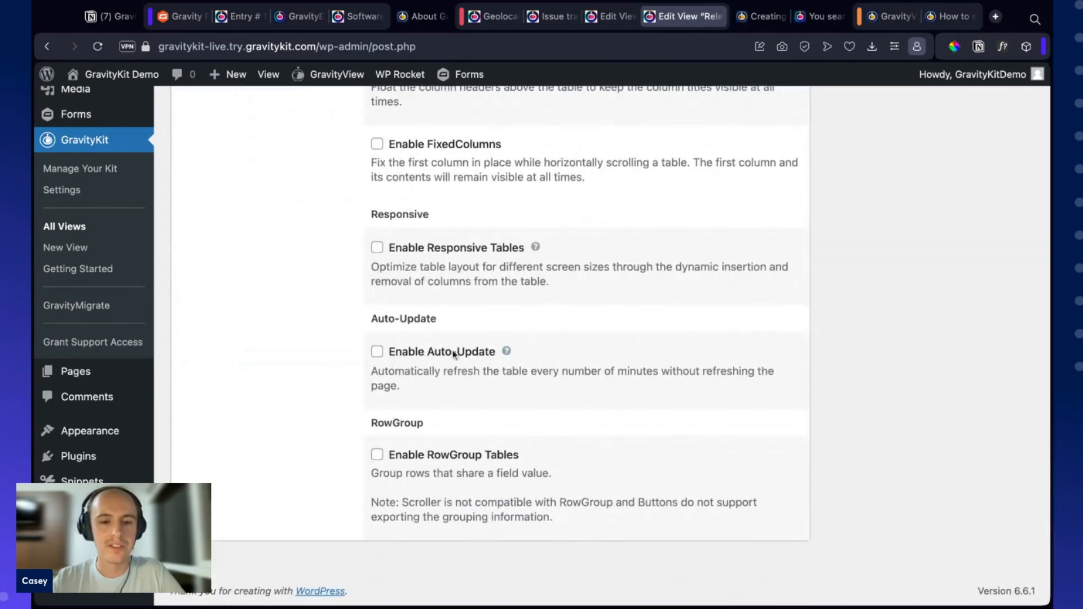
click(394, 354)
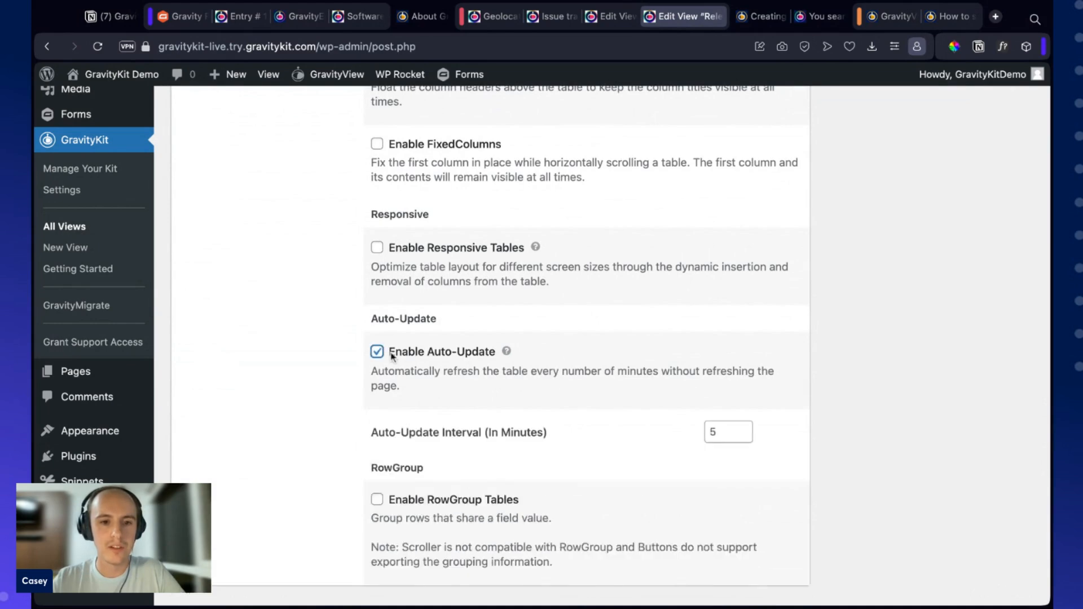
scroll(479, 373, down, 1)
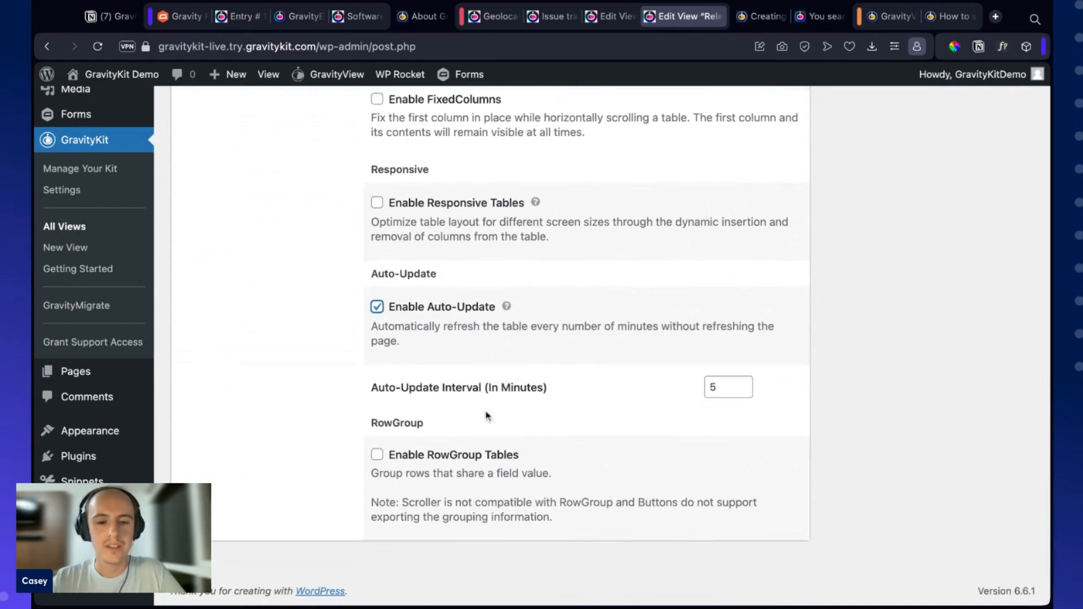
double_click(719, 389)
text(0)
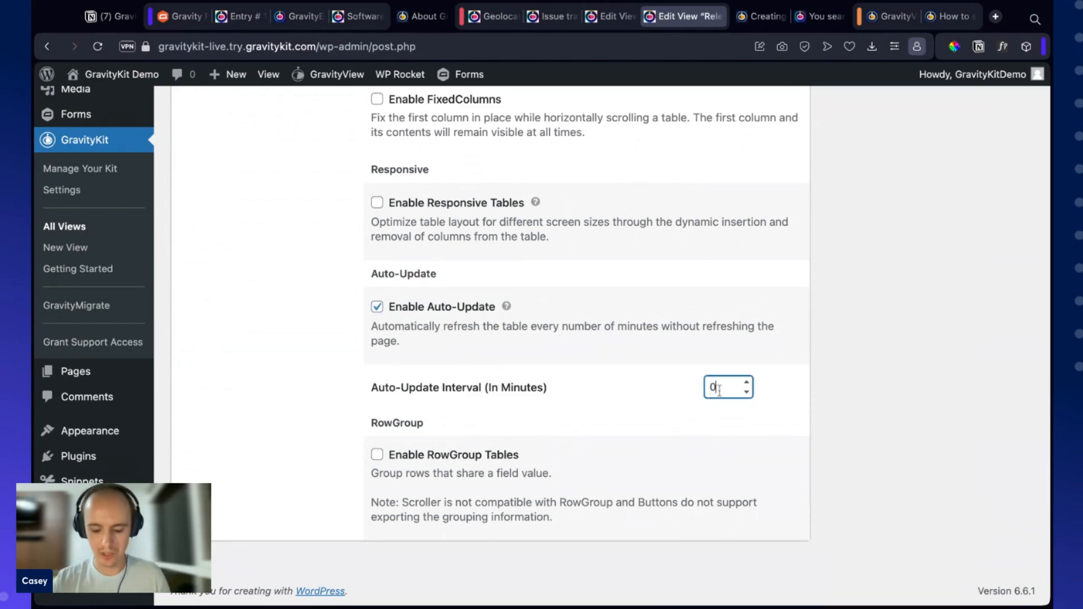
text(,3)
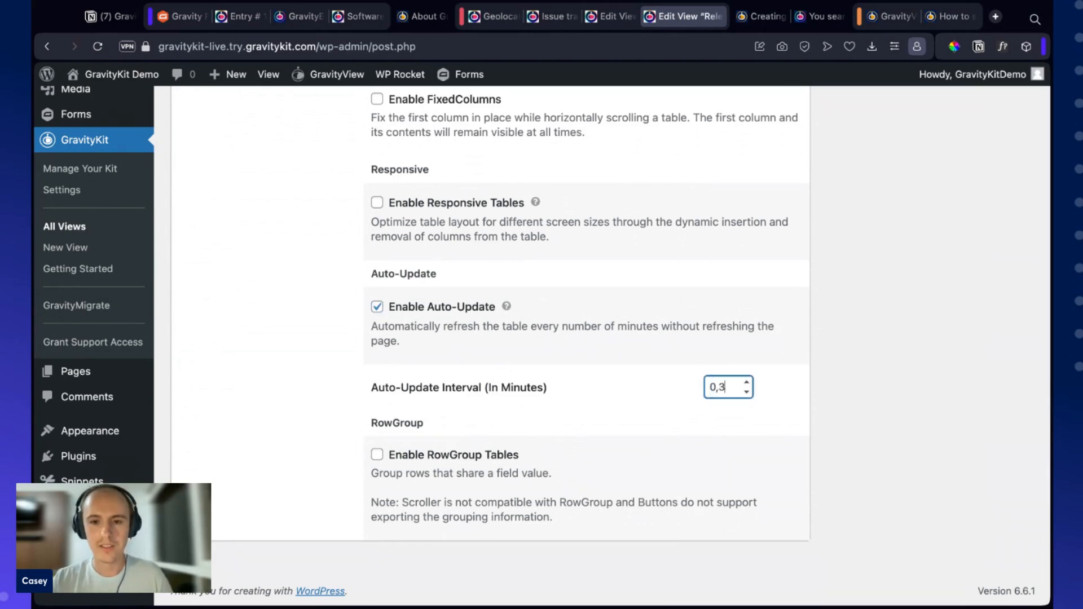
click(821, 404)
scroll(814, 409, up, 10)
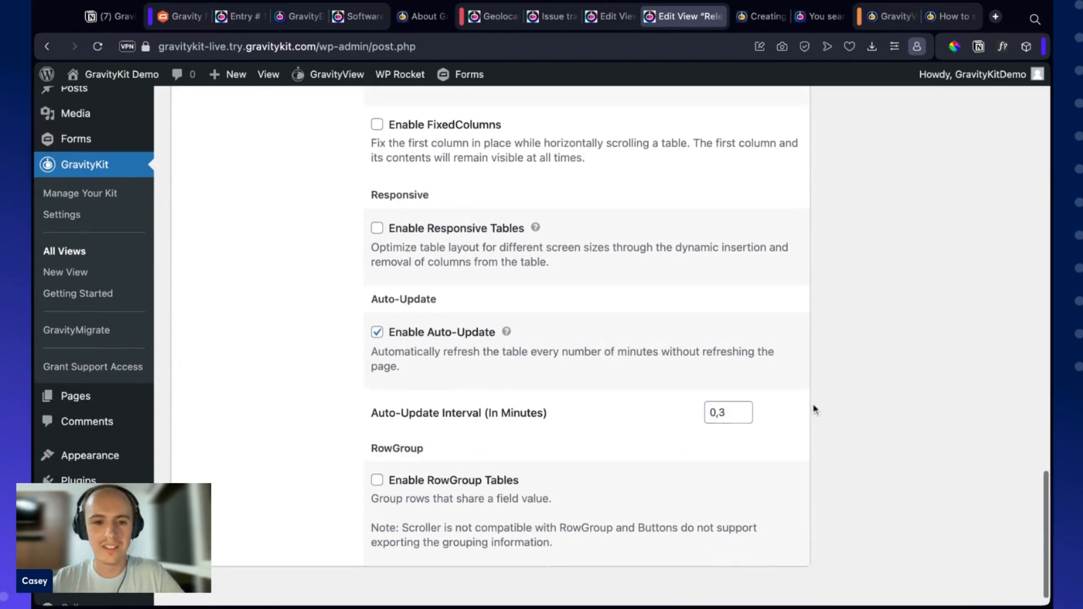
scroll(813, 408, up, 15)
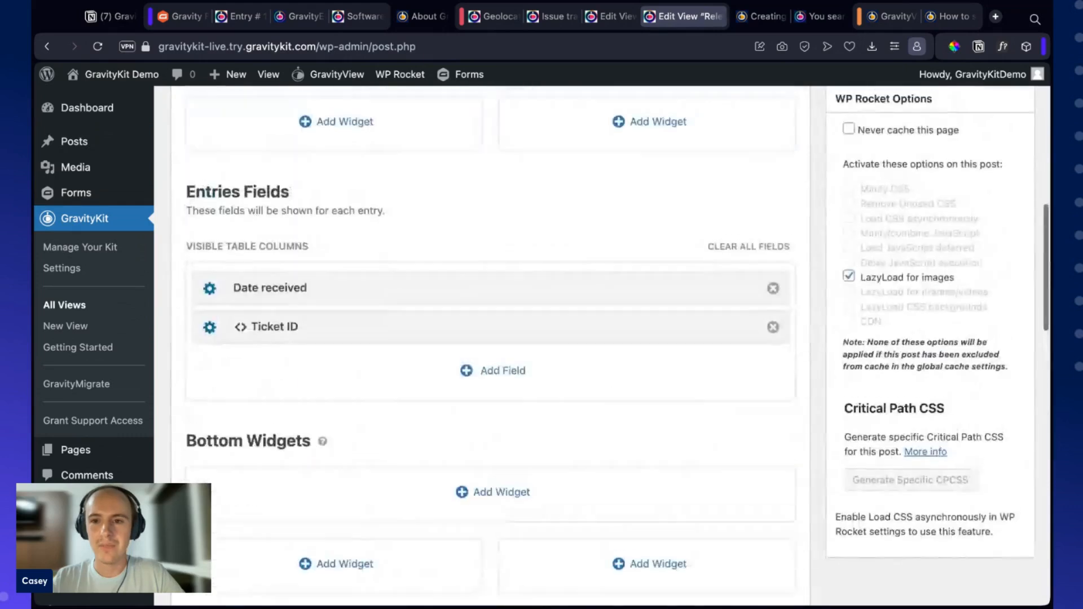
click(1001, 464)
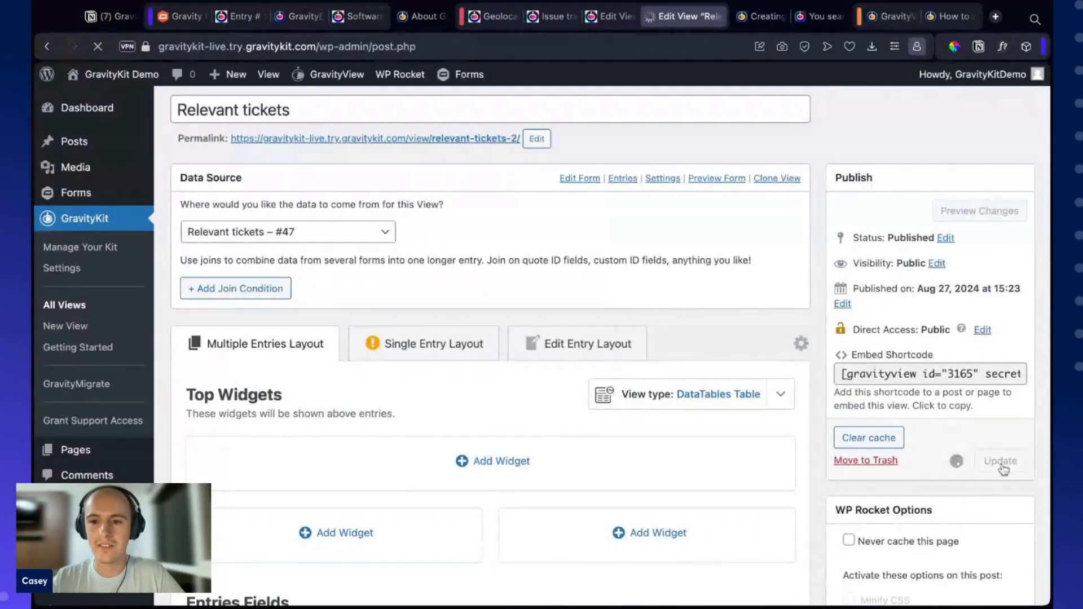
scroll(607, 225, down, 1)
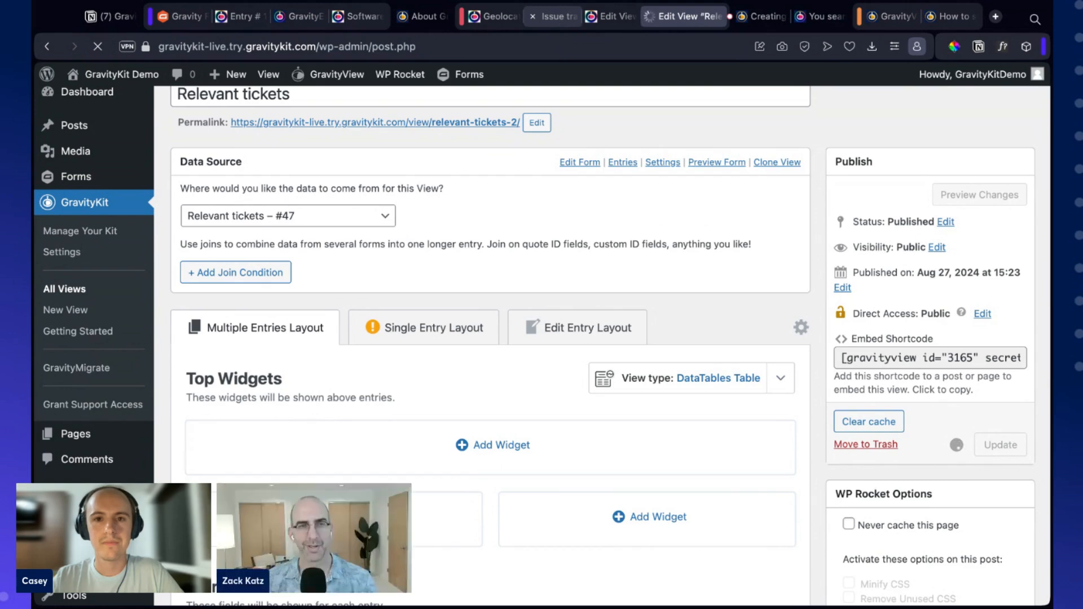
Step: Reload the issue's front-end details page and check the DataTables layout of the embedded View
click(558, 16)
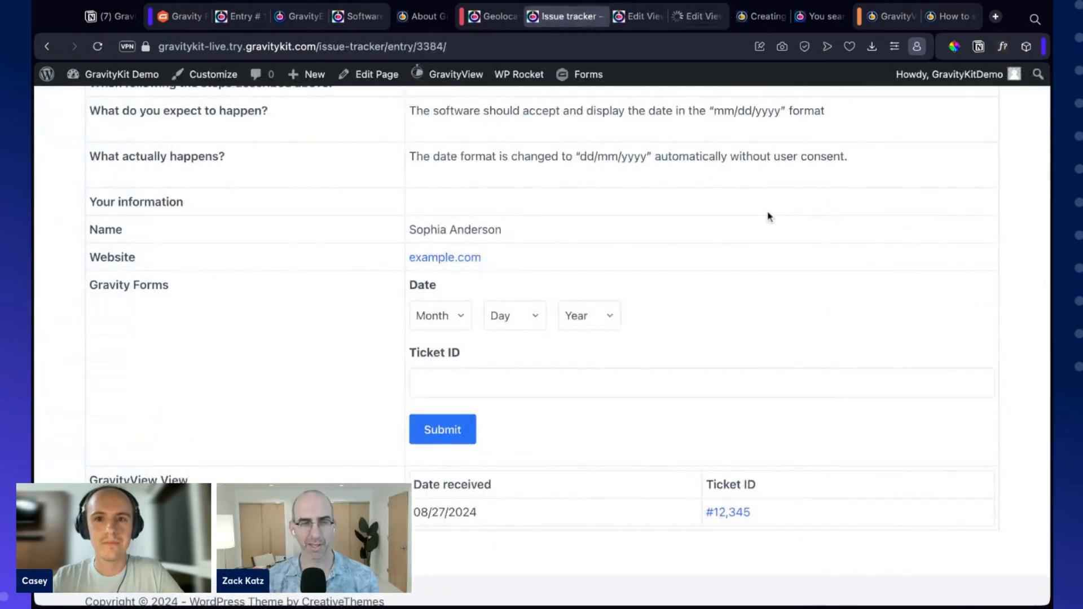
scroll(684, 221, down, 1)
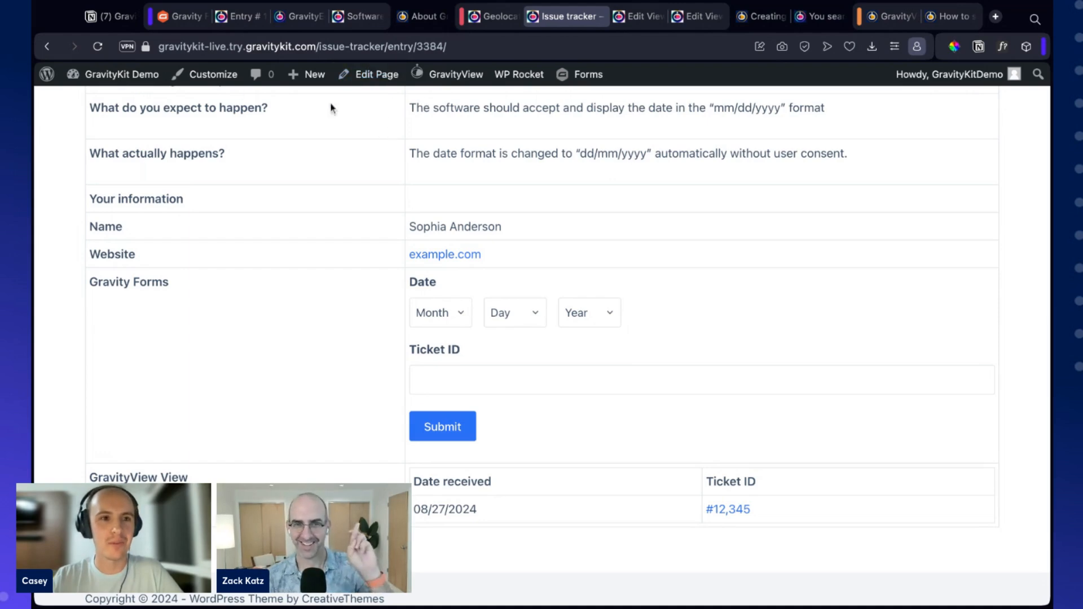
click(100, 46)
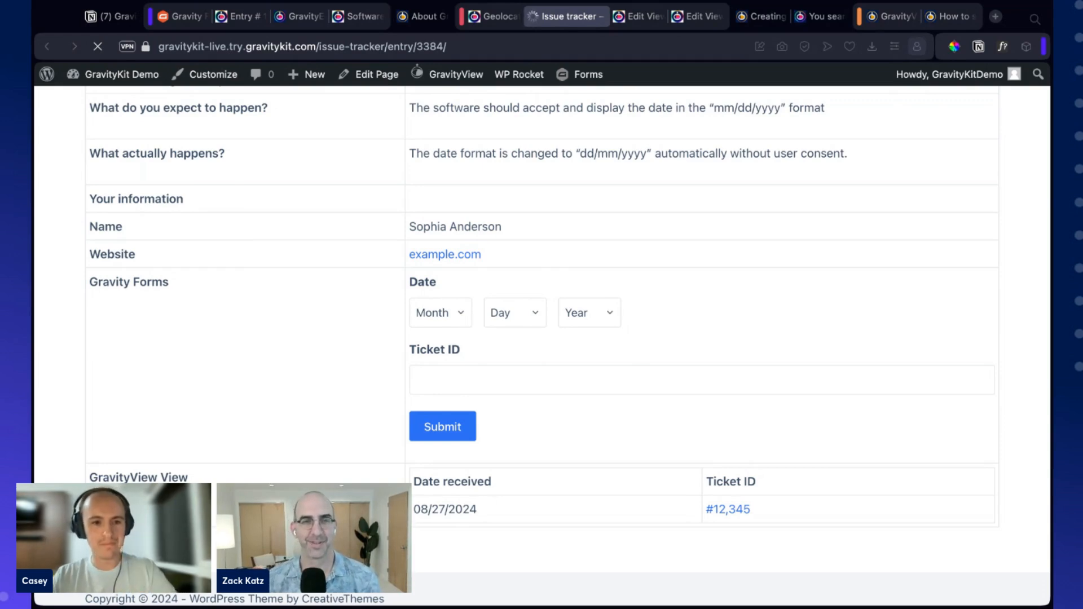
click(87, 400)
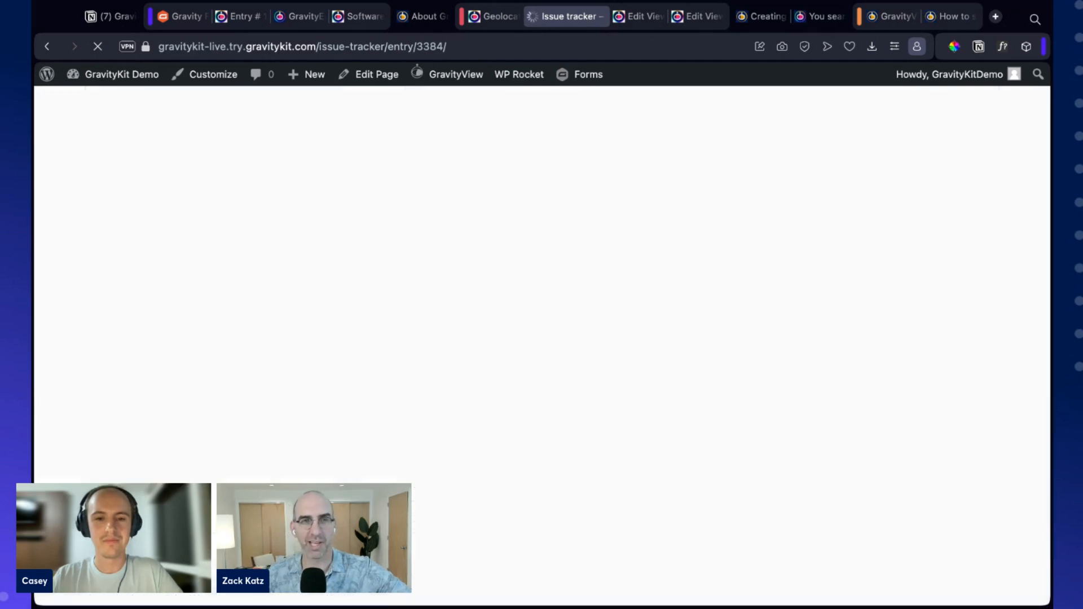
scroll(666, 316, down, 1)
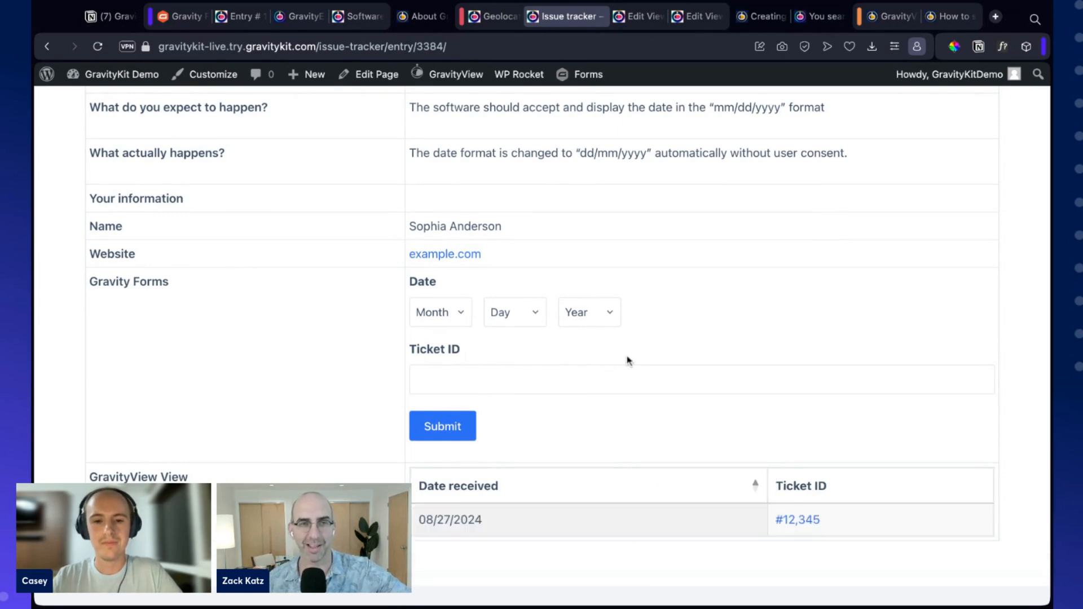
Step: Submit the embedded ticket form with the date 8/20/2024 and Ticket ID 89734
scroll(568, 347, down, 2)
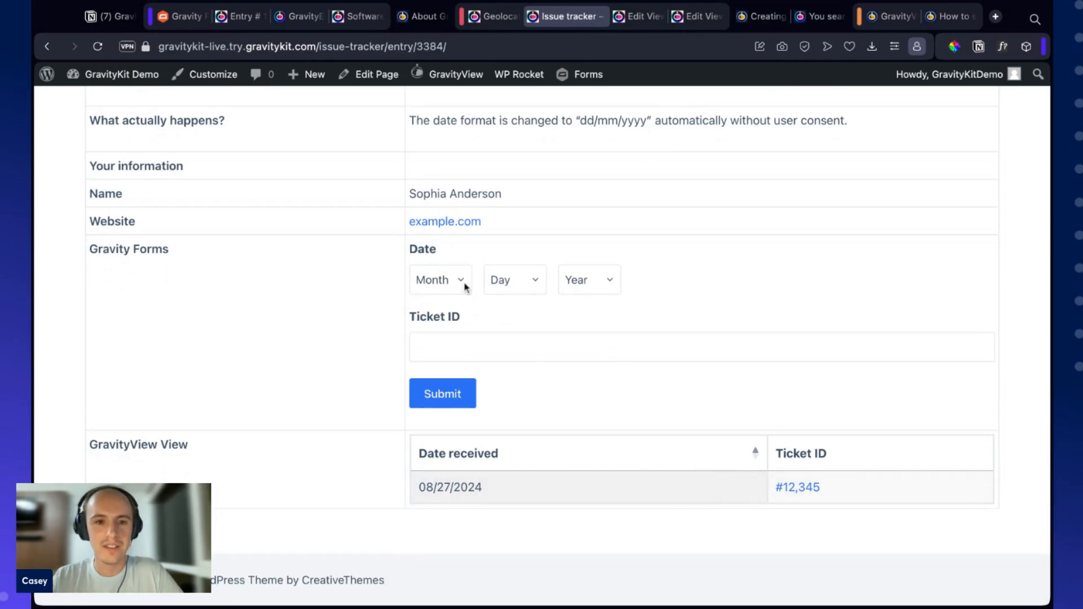
key(8)
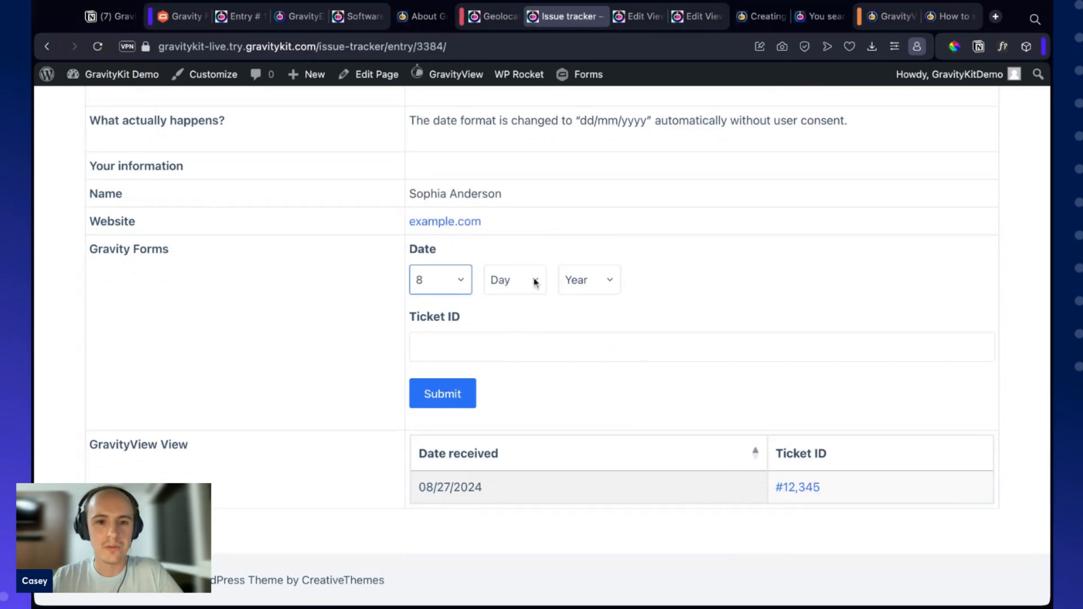
key(Tab)
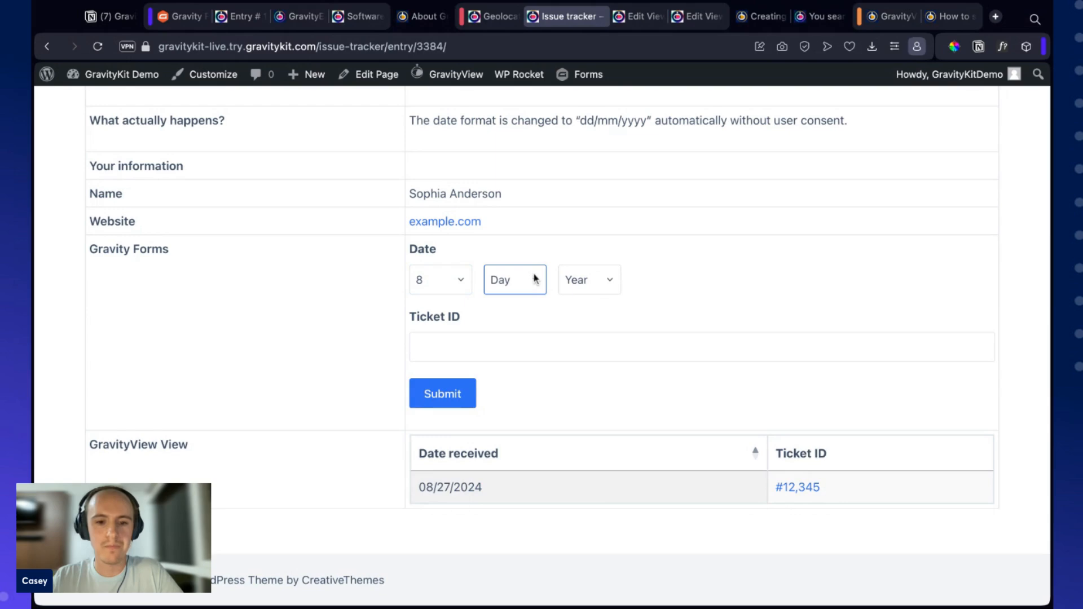
text(20)
key(Tab)
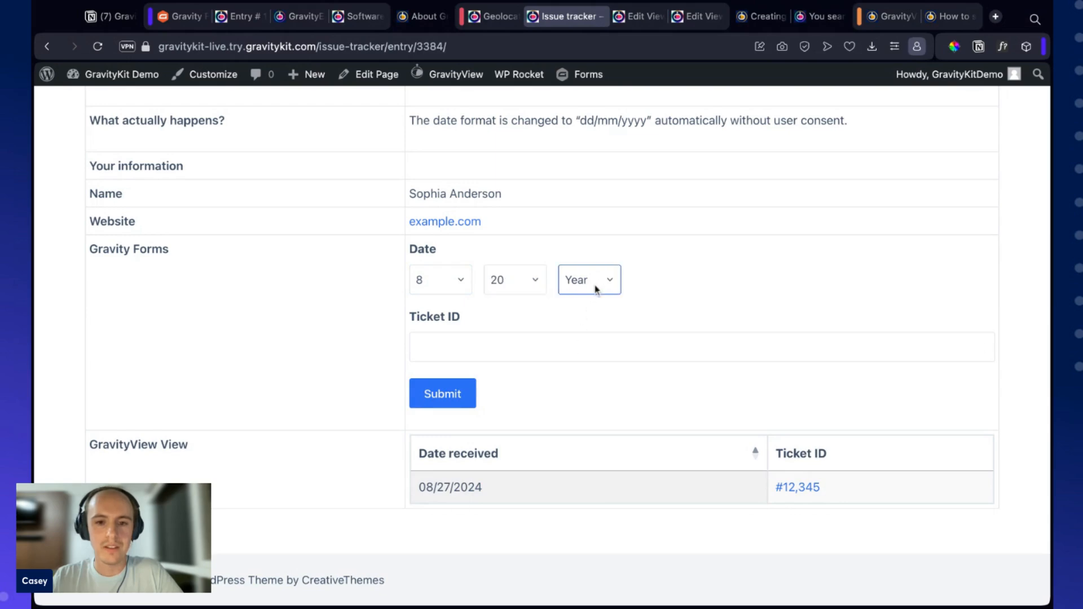
text(2024)
key(Tab)
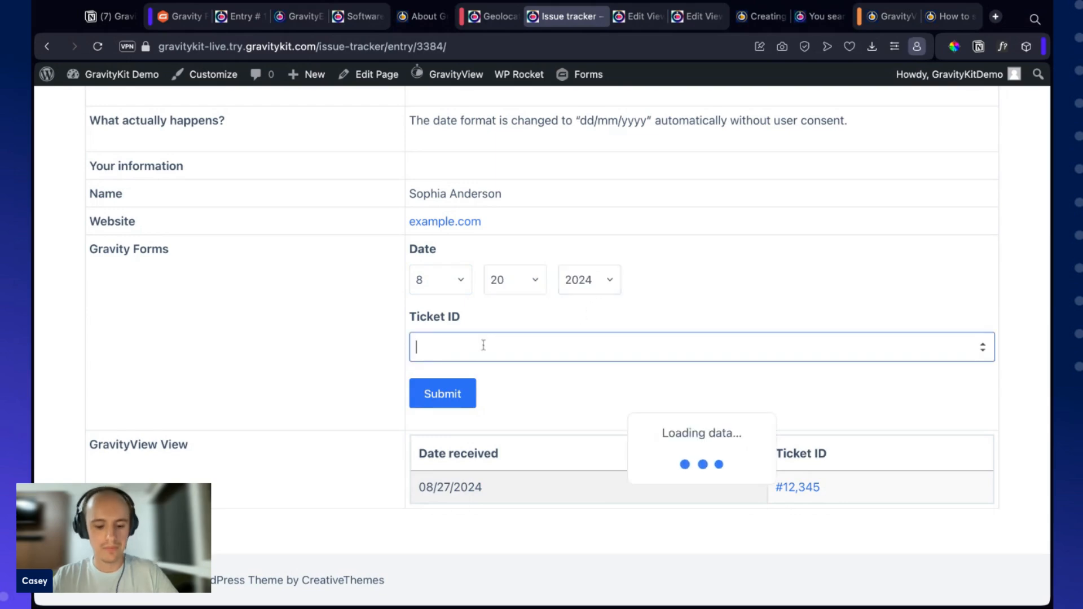
text(89734)
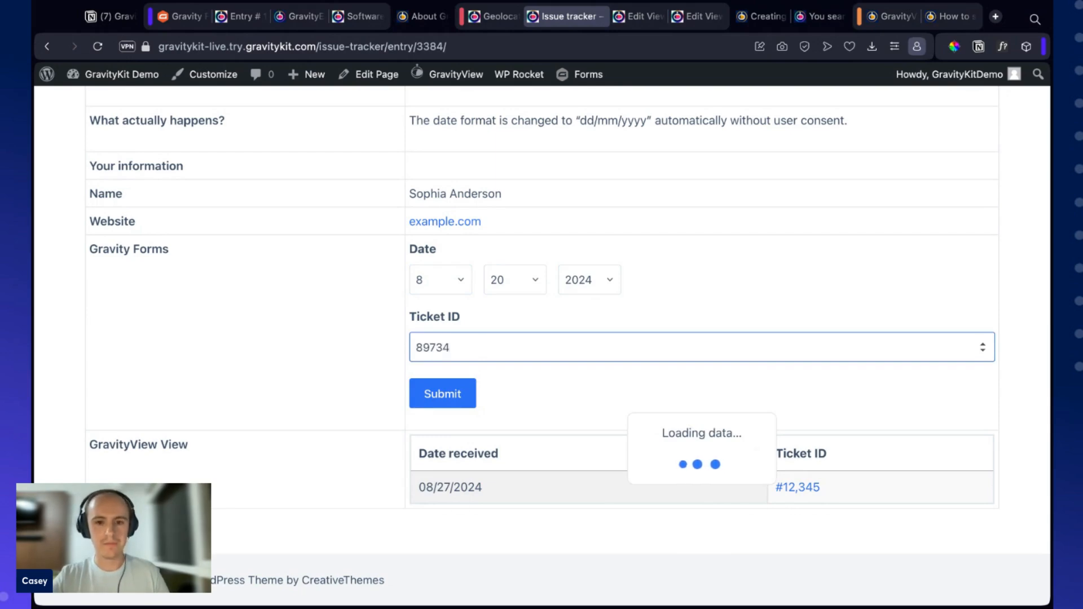
click(524, 403)
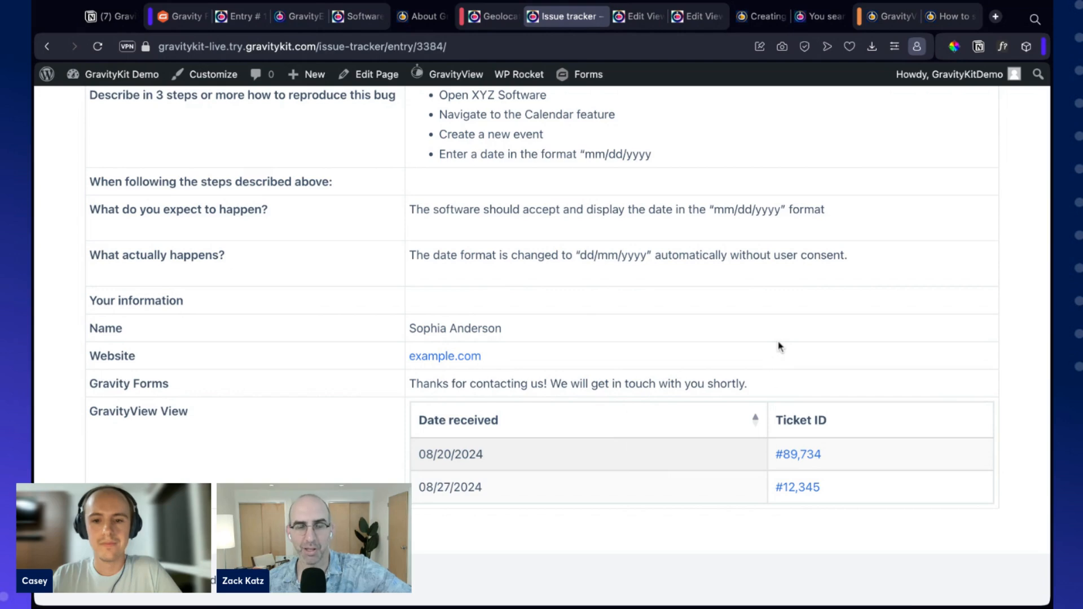
Step: Review the issue's details page, from the issue fields down to the embedded View listing the submitted tickets
scroll(779, 346, up, 5)
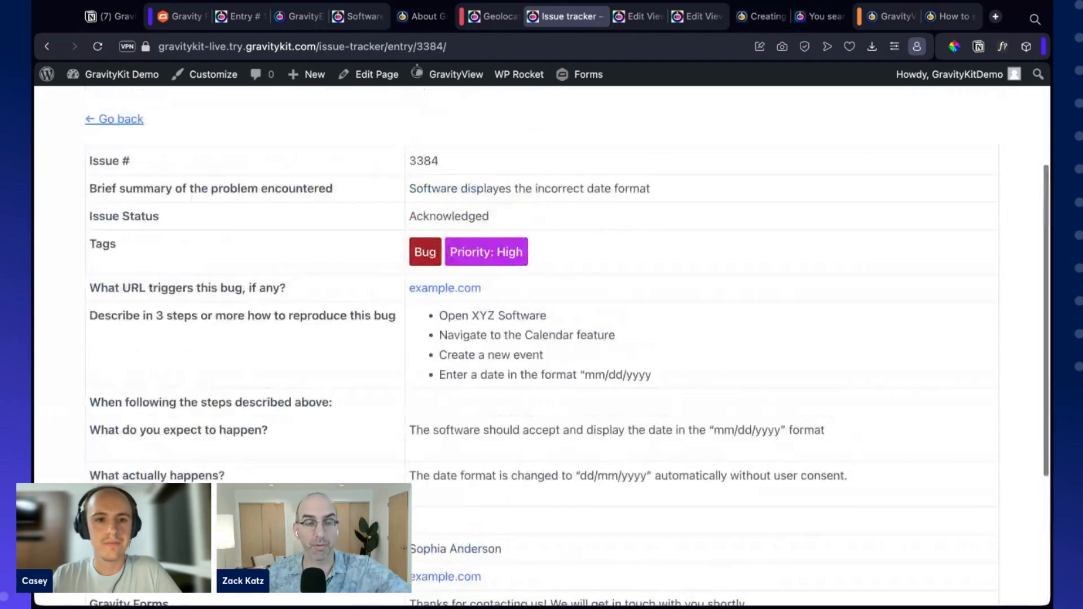
scroll(733, 342, up, 3)
scroll(733, 342, down, 6)
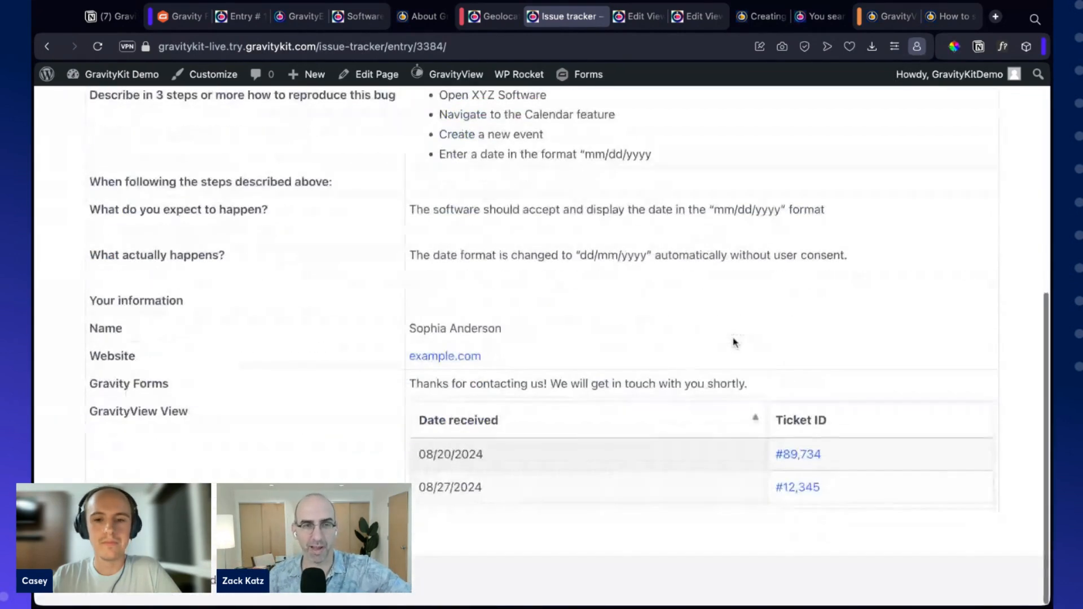
scroll(733, 343, up, 1)
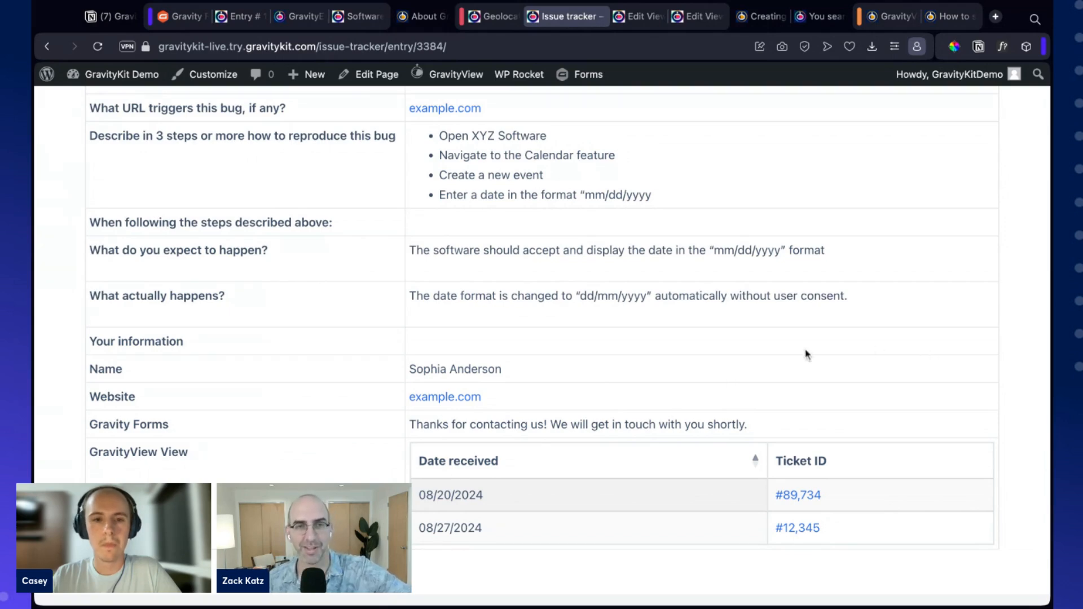
scroll(805, 354, up, 4)
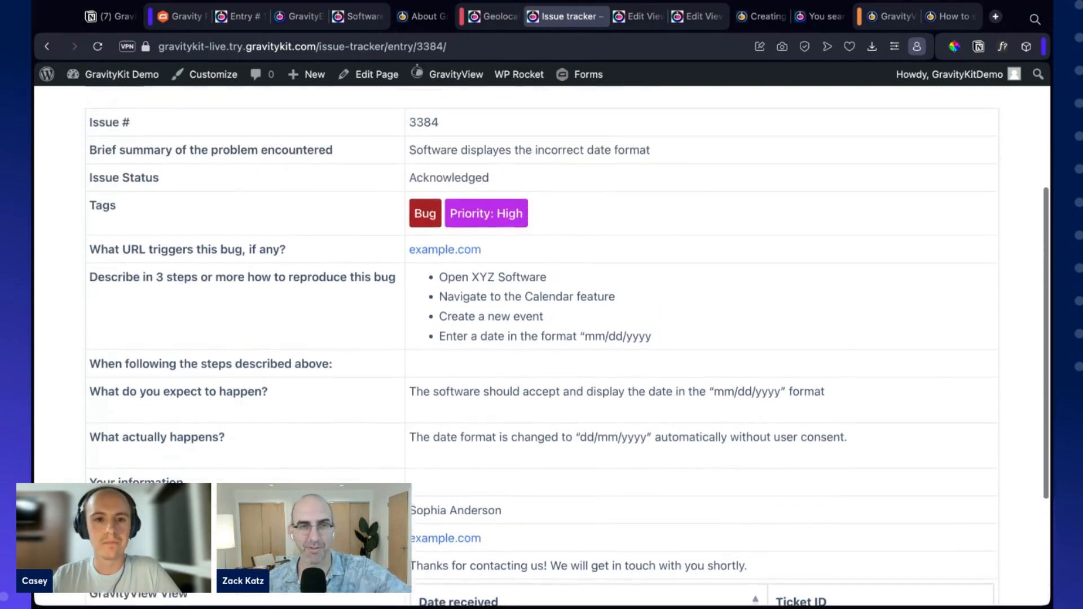
scroll(791, 351, up, 2)
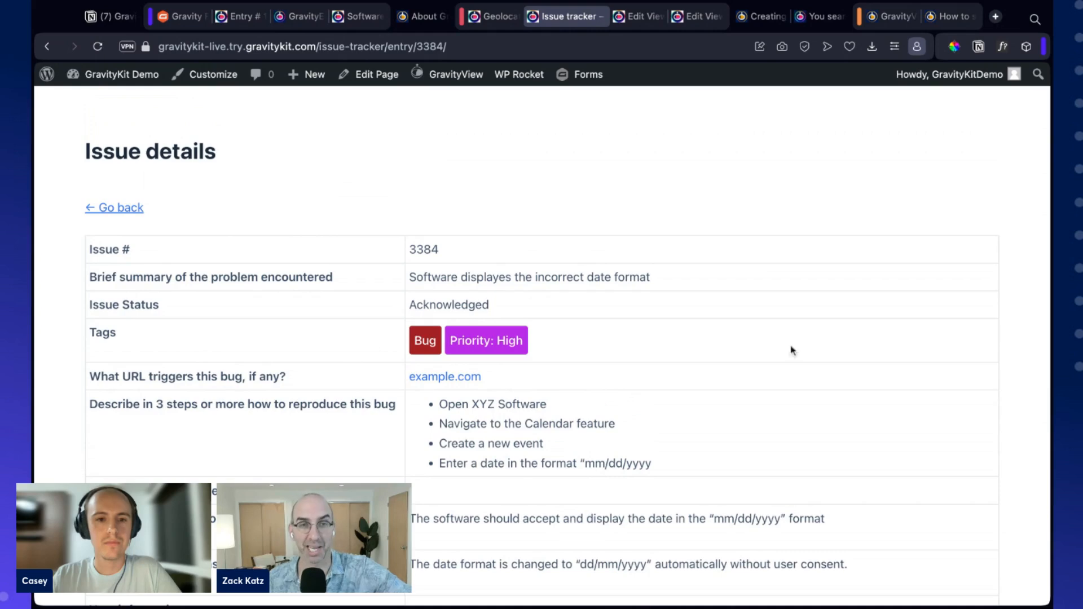
scroll(364, 271, down, 7)
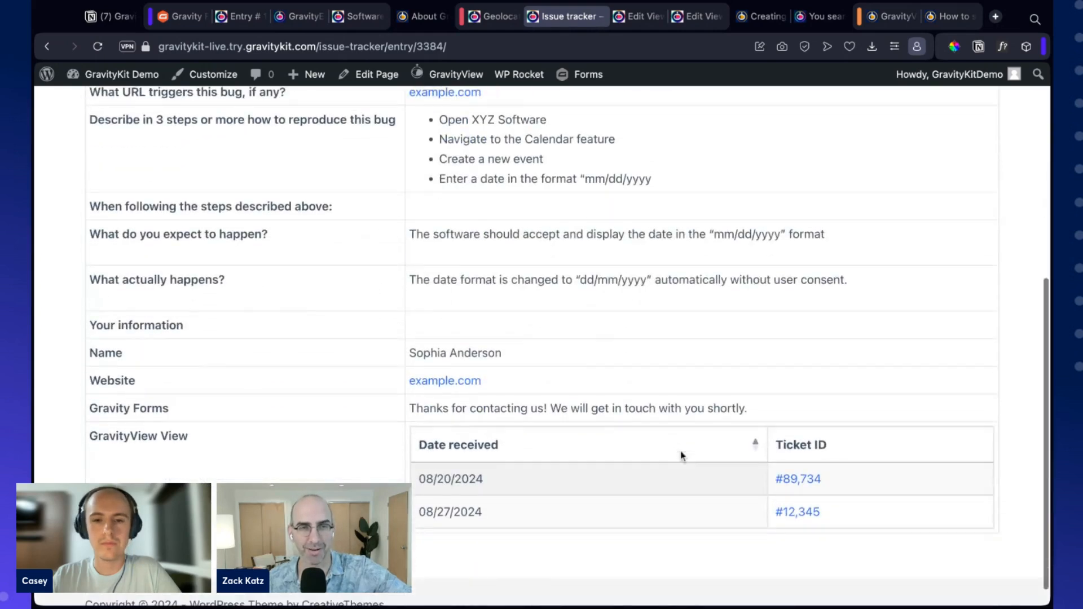